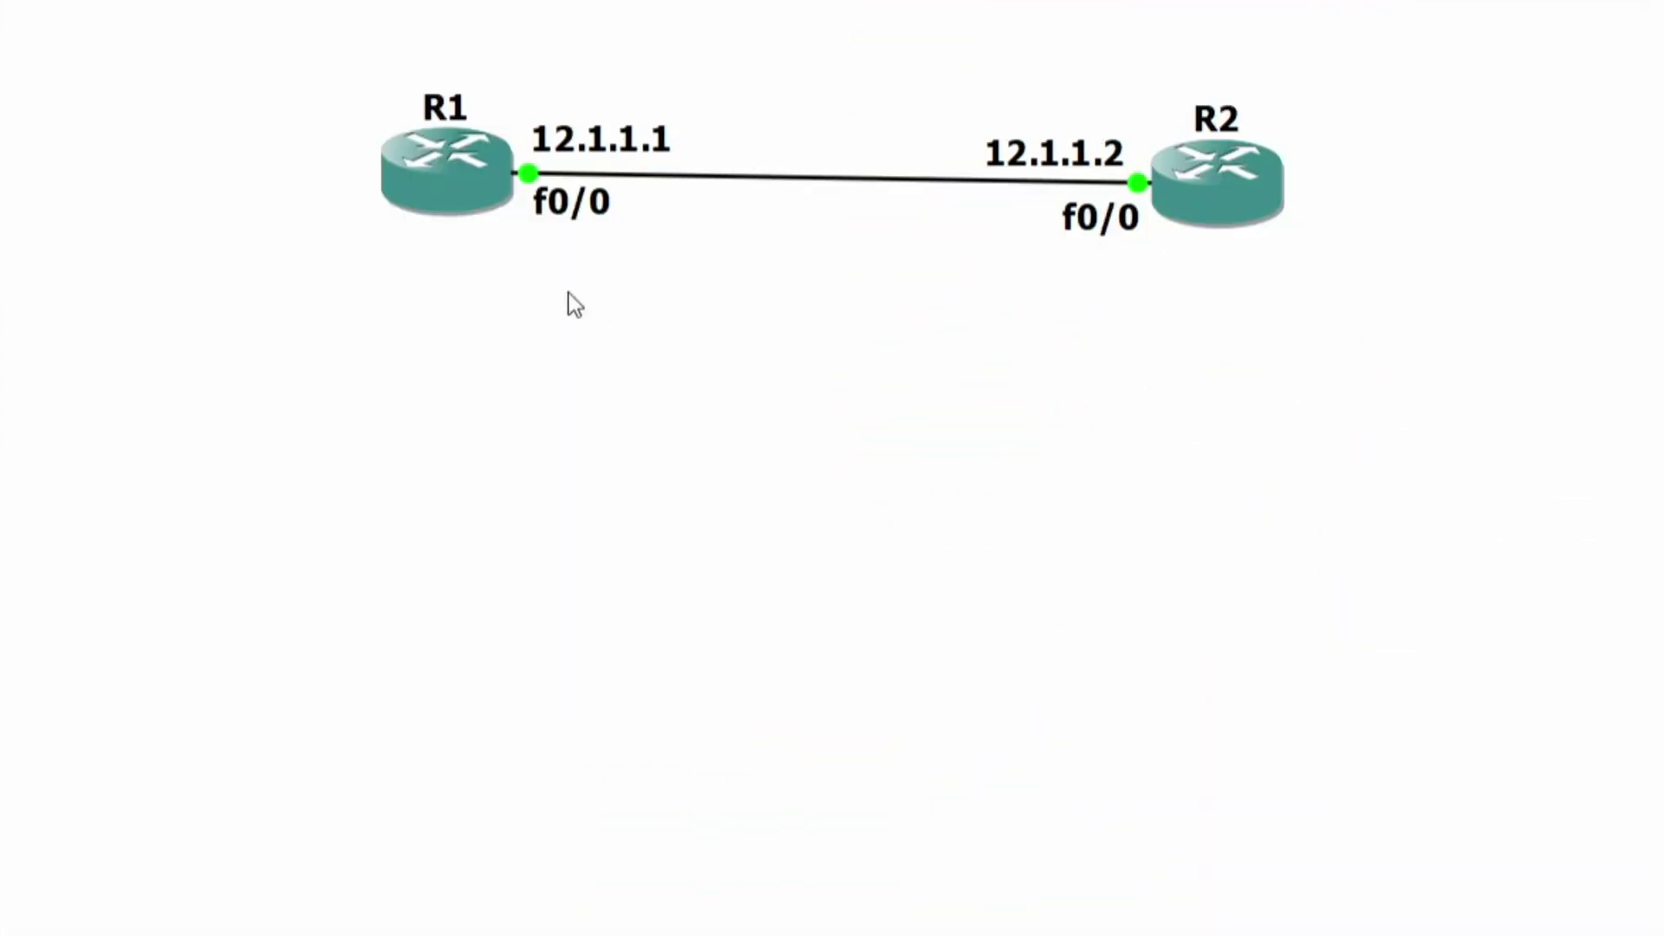
# - Select router R1 on the topology canvas and open its console session
pyautogui.moveTo(305, 49); pyautogui.dragTo(455, 260)
pyautogui.moveTo(985, 247); pyautogui.dragTo(970, 160)
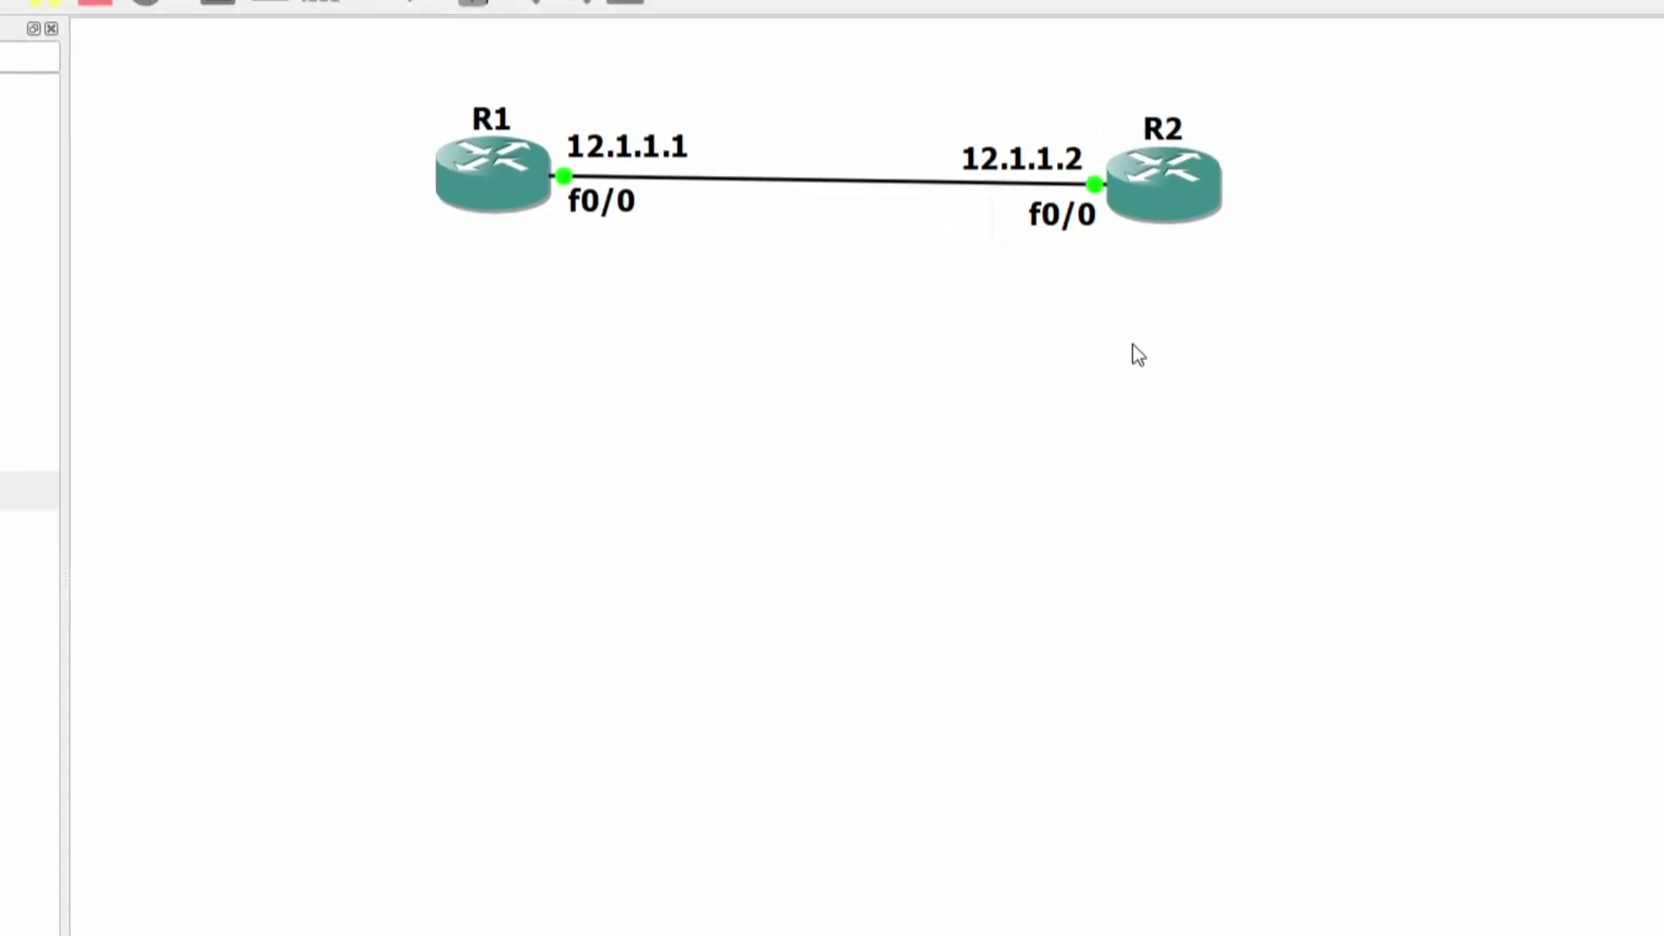
pyautogui.moveTo(1291, 251); pyautogui.dragTo(1182, 234)
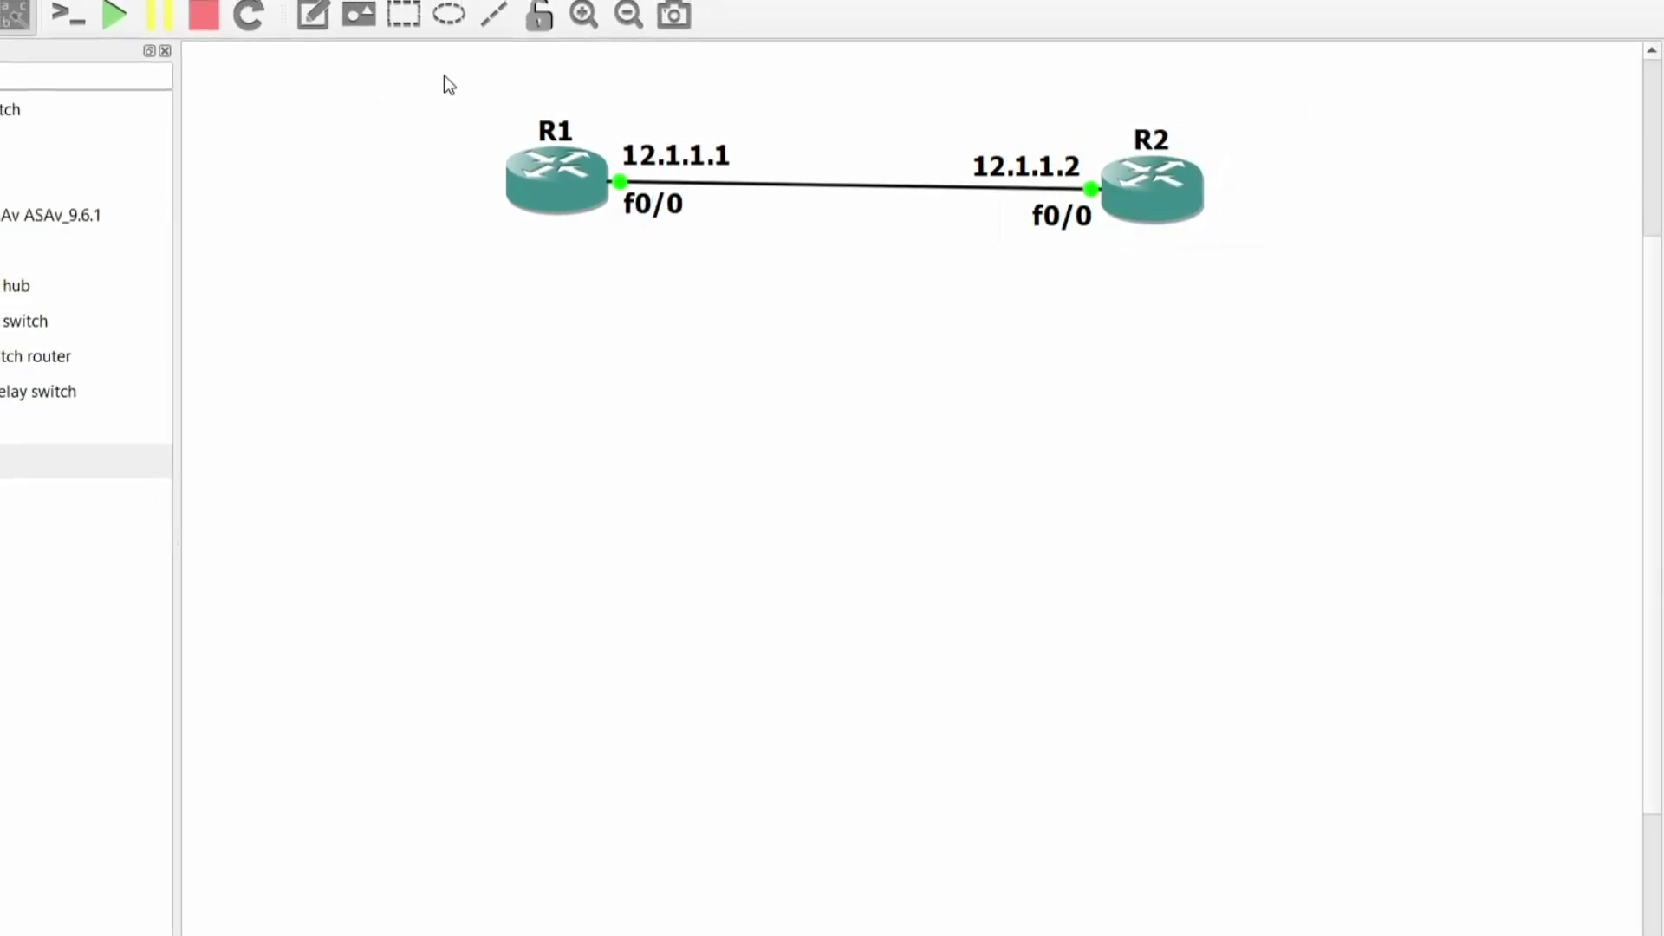
pyautogui.moveTo(439, 74); pyautogui.dragTo(611, 286)
pyautogui.click(499, 256)
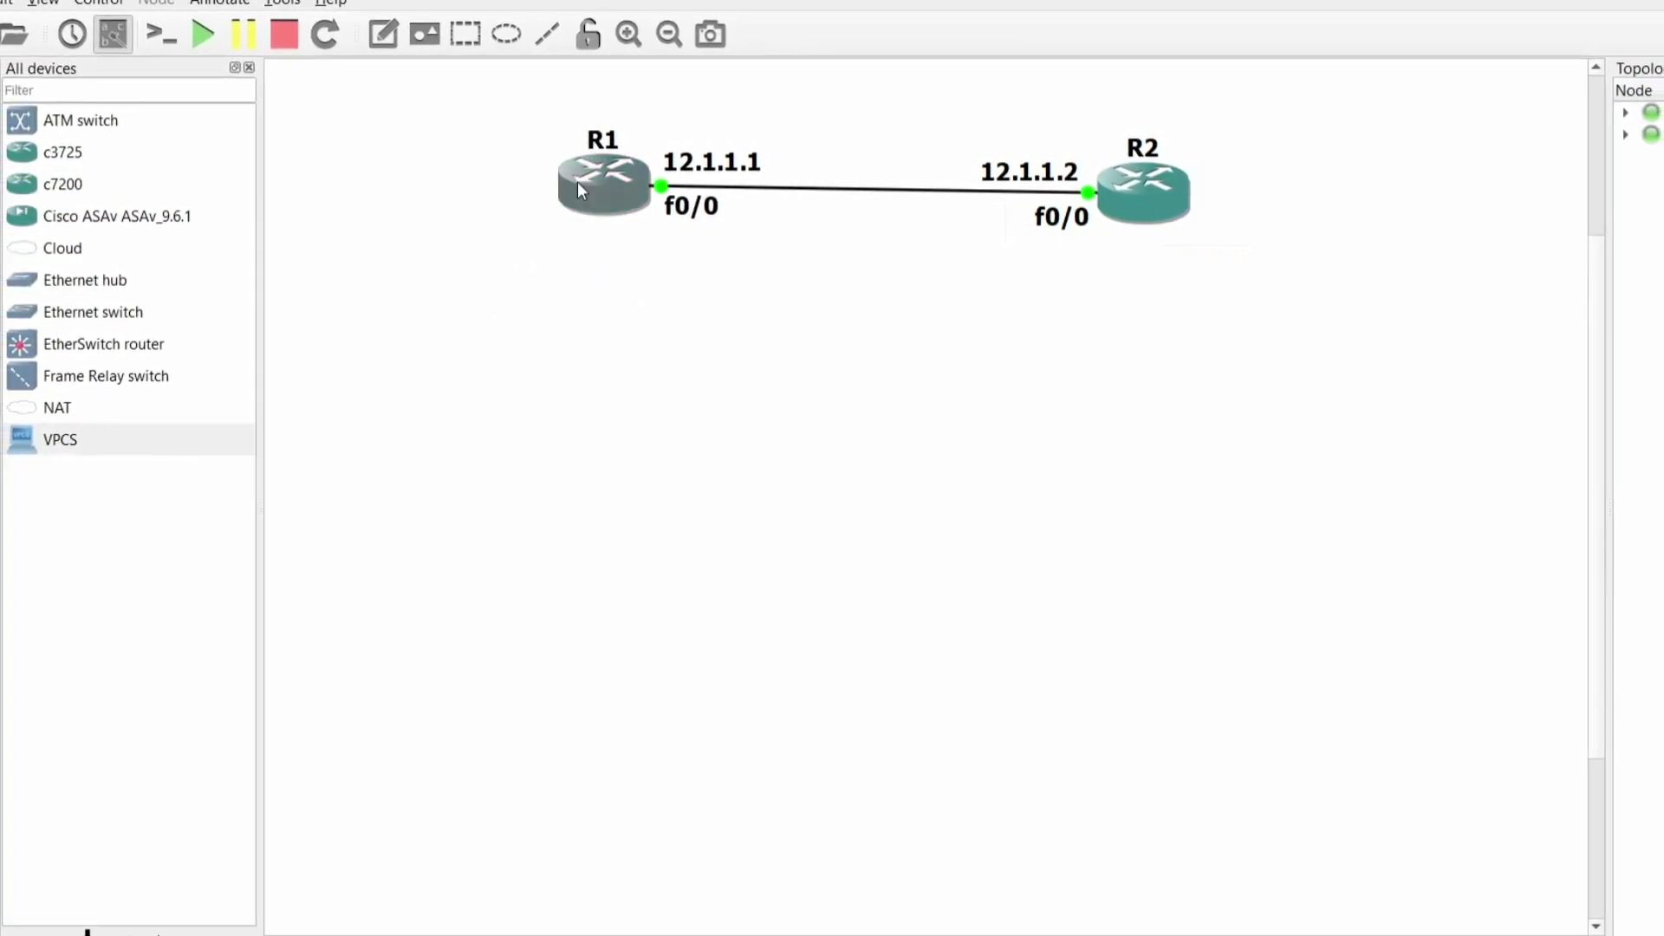
pyautogui.click(601, 202)
pyautogui.doubleClick(565, 219)
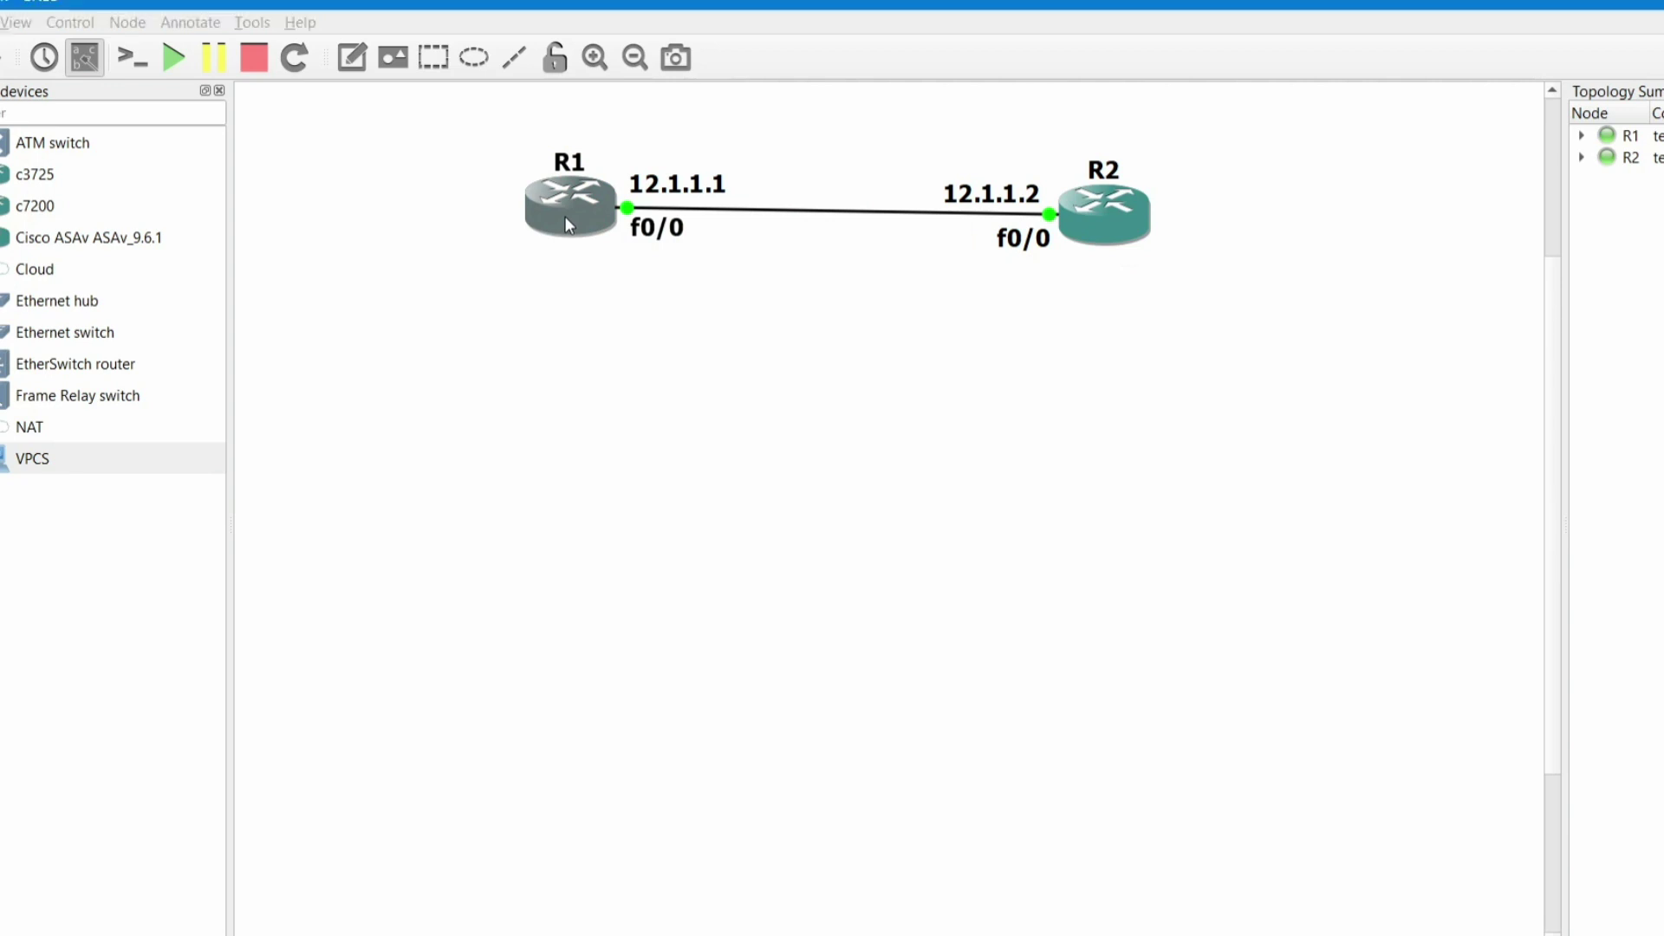
# - In R1's console, enter configure terminal and enable interface f0/0 with no shutdown
pyautogui.moveTo(690, 209); pyautogui.dragTo(718, 355)
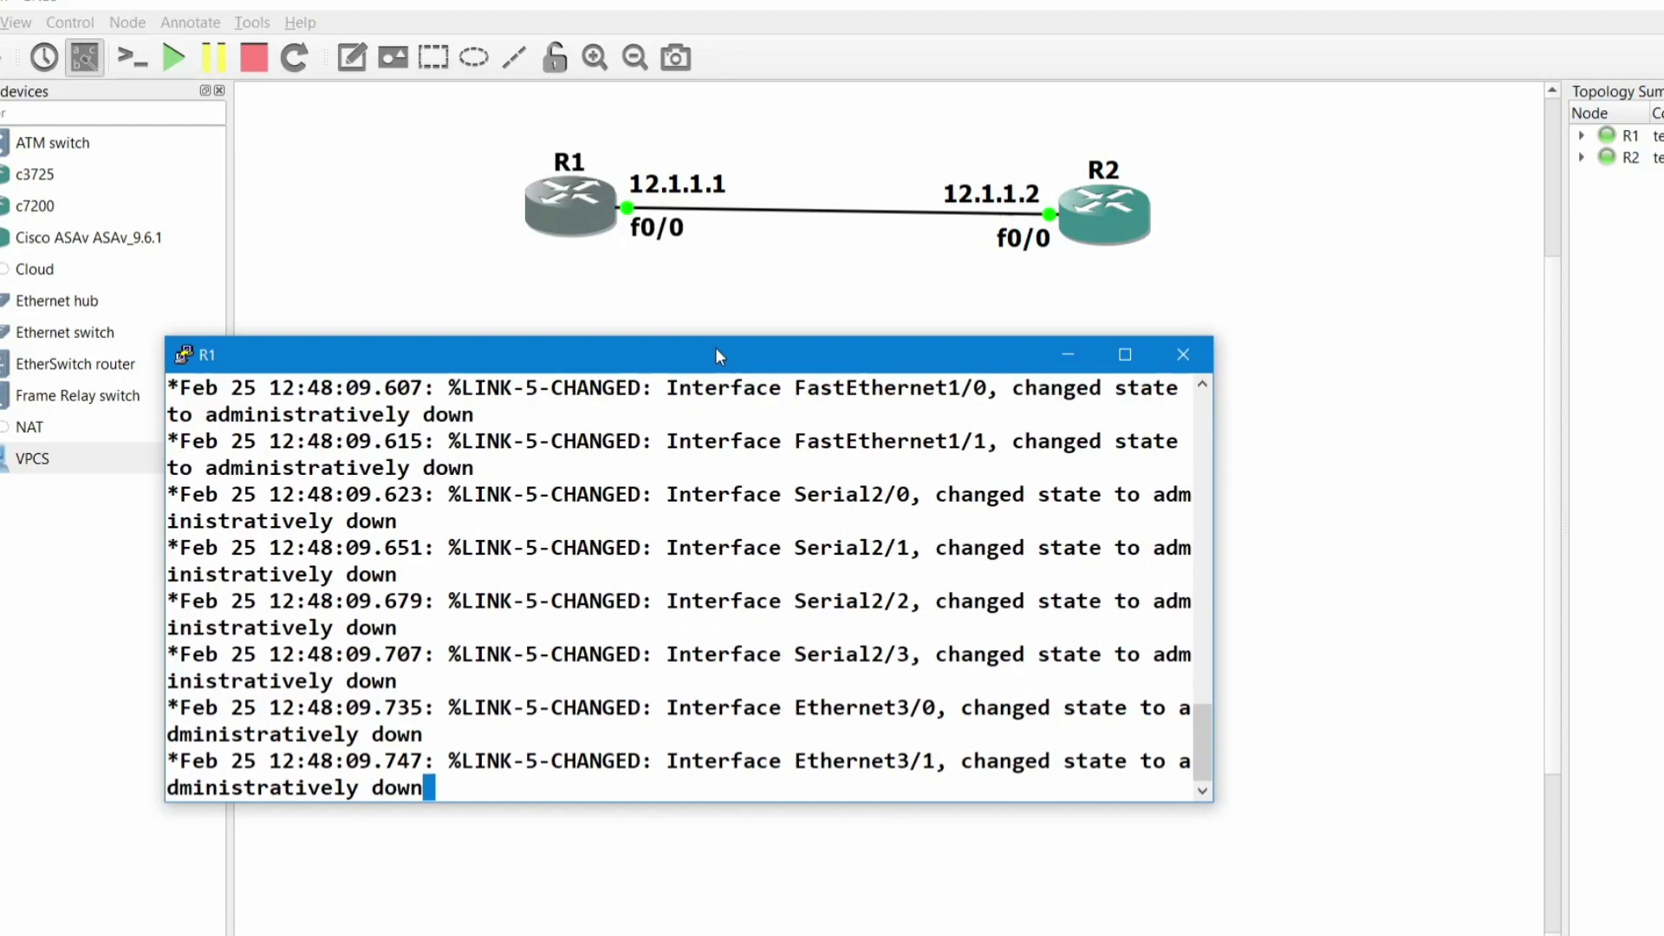
pyautogui.press('Return')
pyautogui.press('Return')
pyautogui.press('Return')
pyautogui.press('Return')
pyautogui.write('conf')
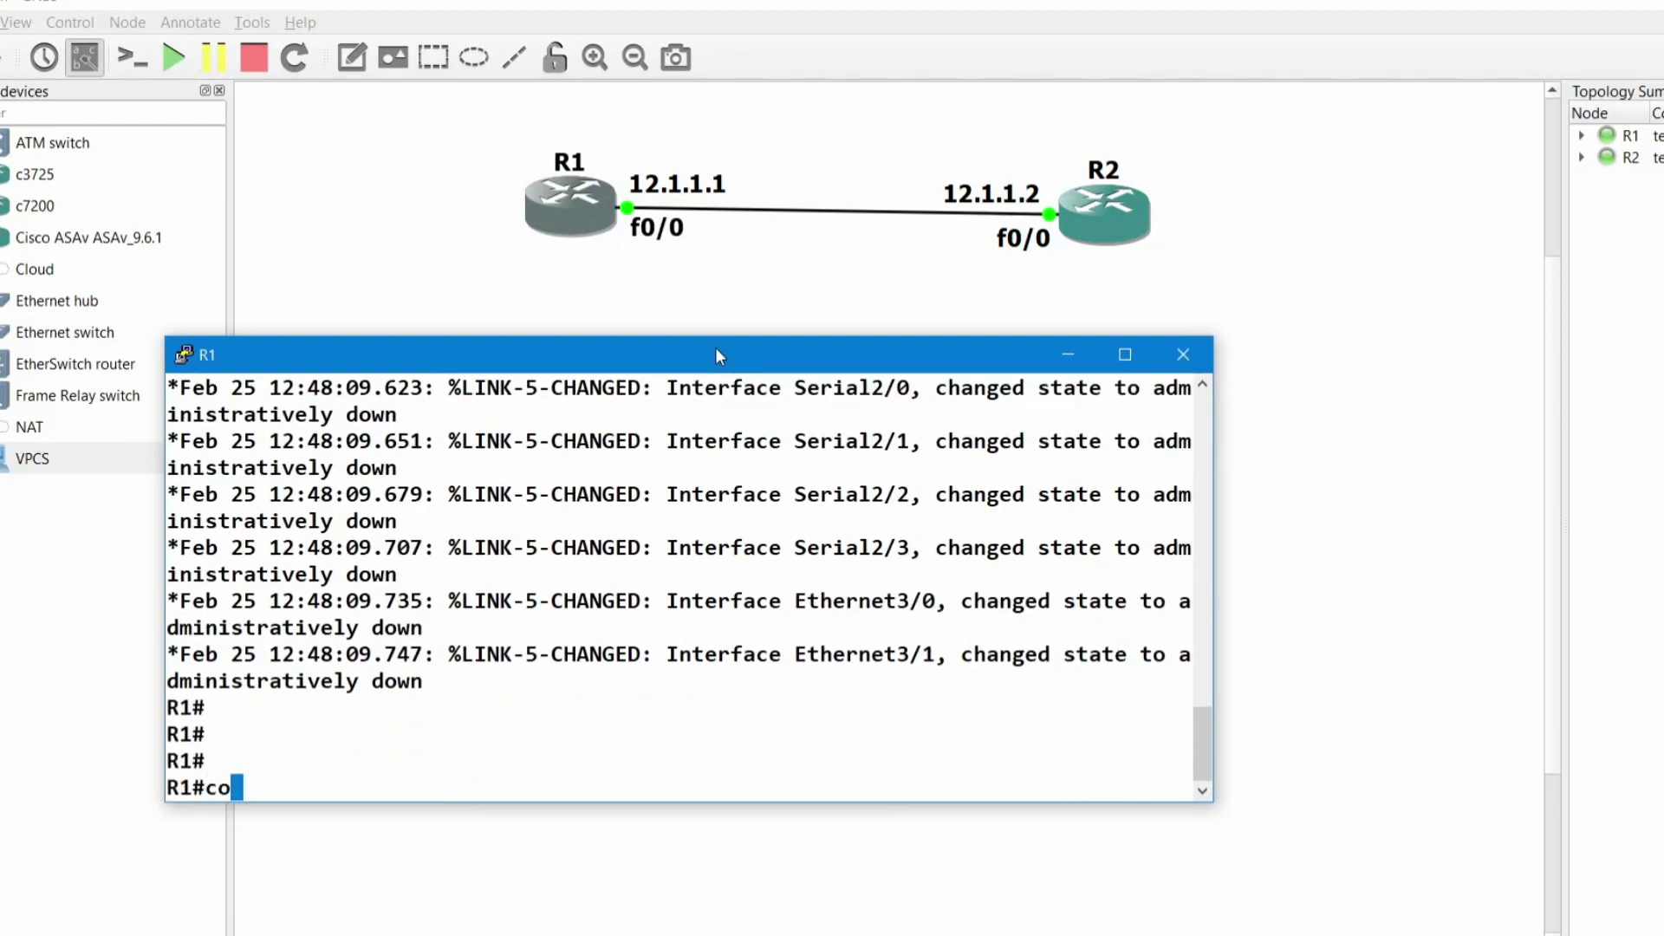
pyautogui.press('Tab')
pyautogui.press('Return')
pyautogui.press('Return')
pyautogui.press('Return')
pyautogui.press('Return')
pyautogui.write('i')
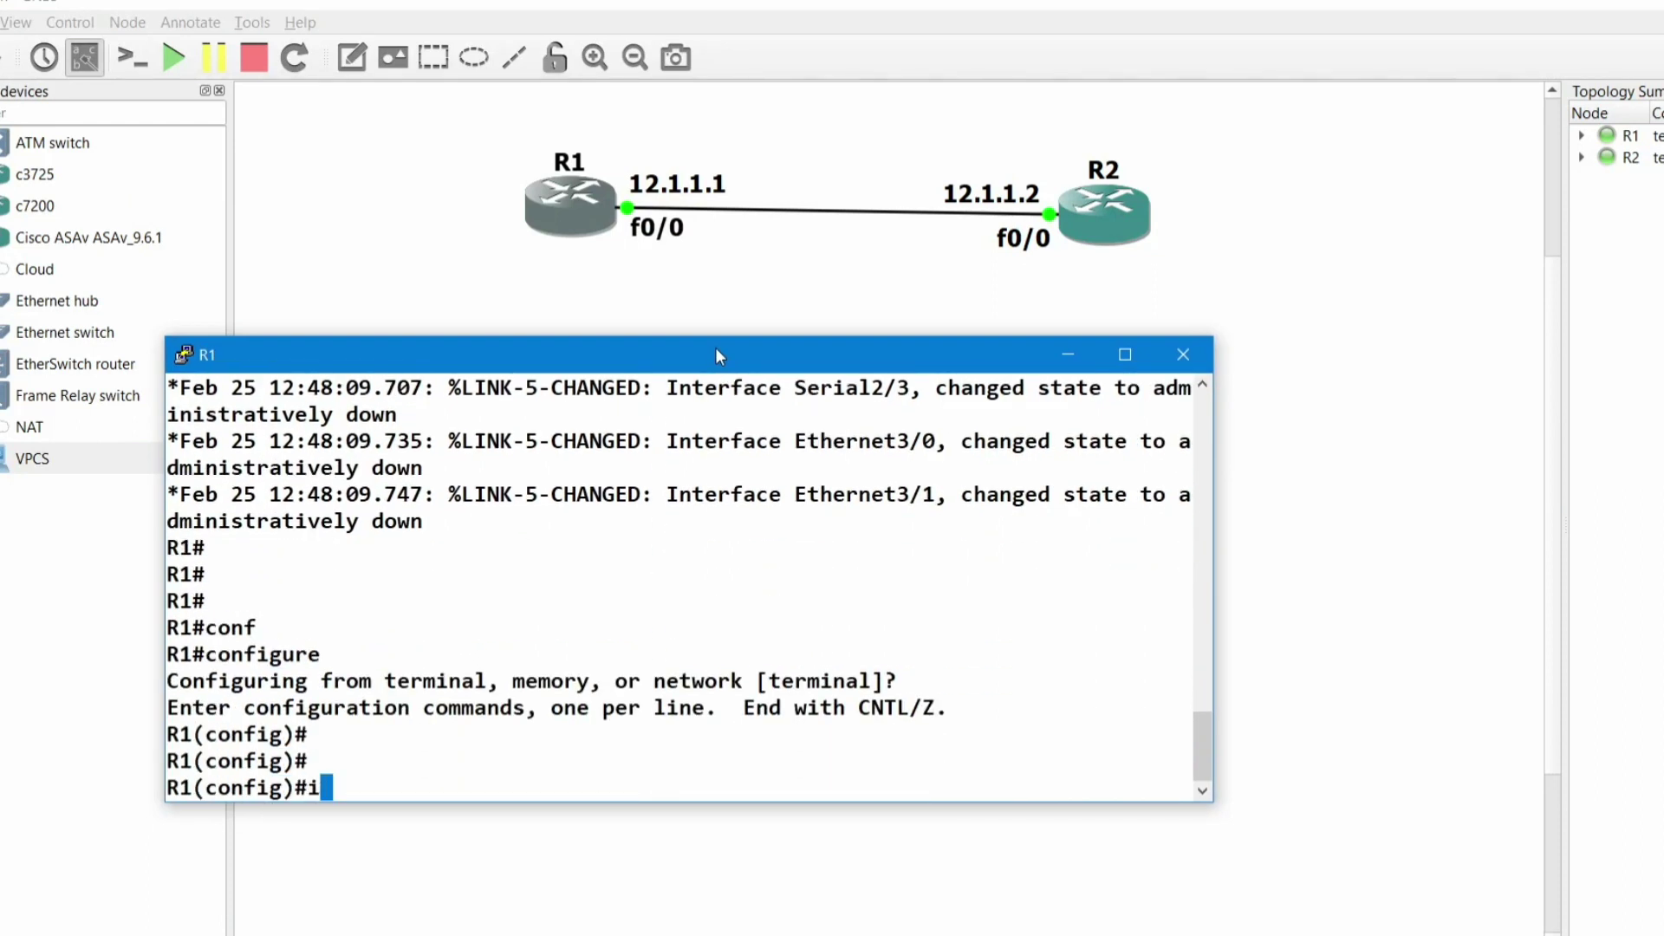
pyautogui.write('nt f0/0')
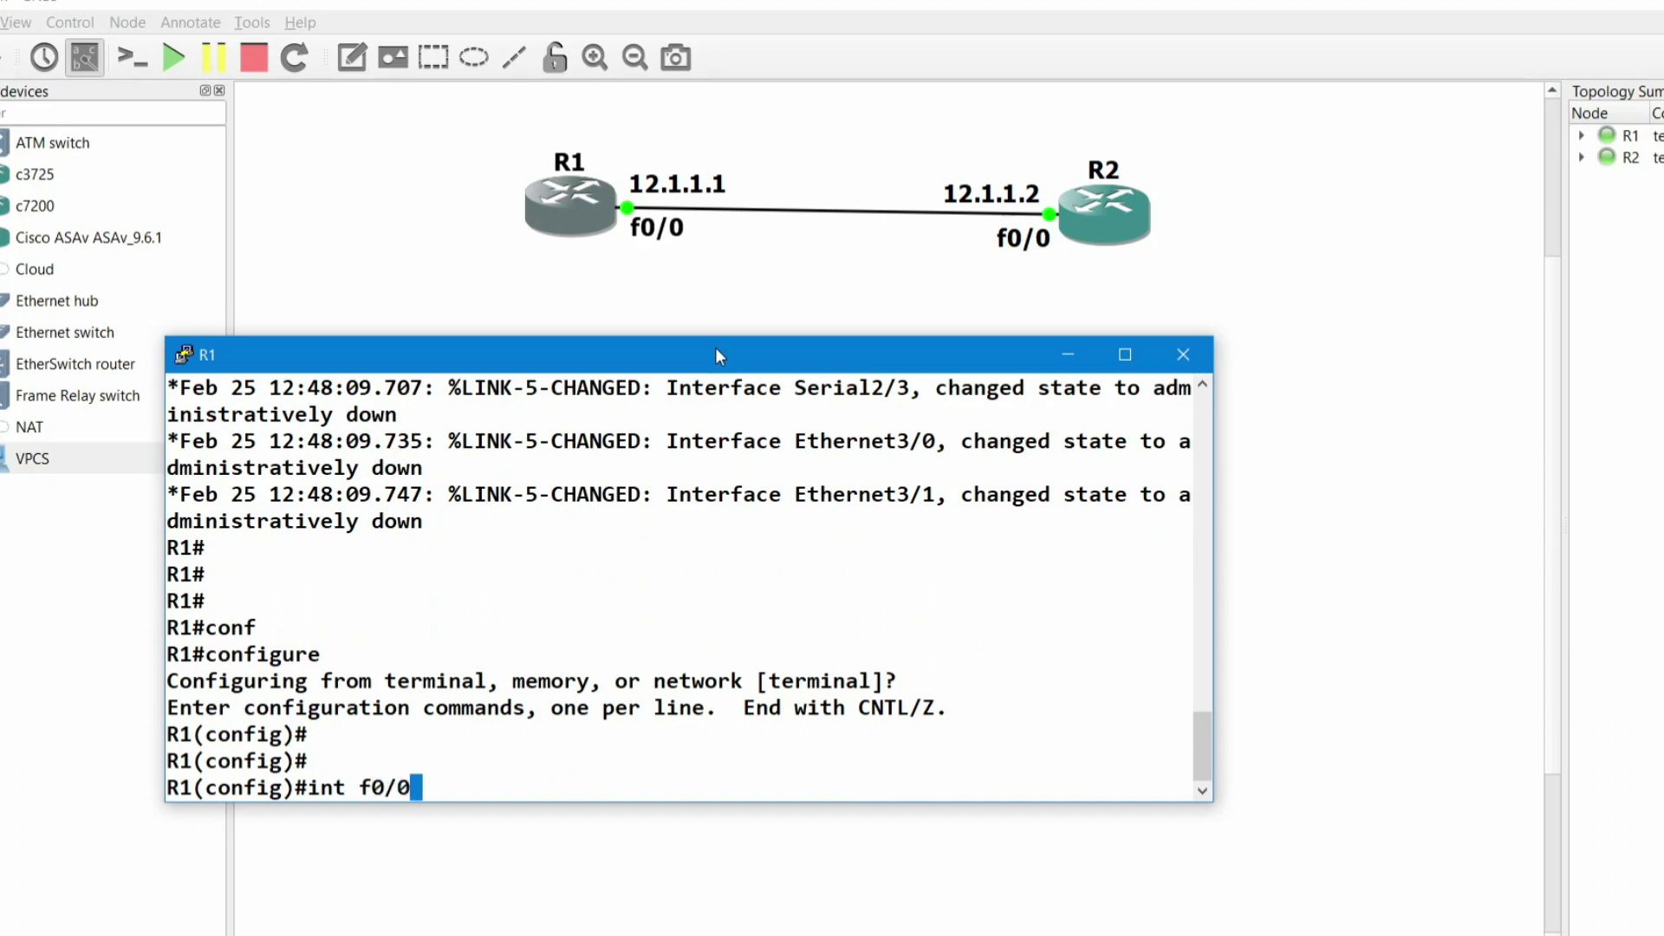
pyautogui.press('Return')
pyautogui.write('no shutdown')
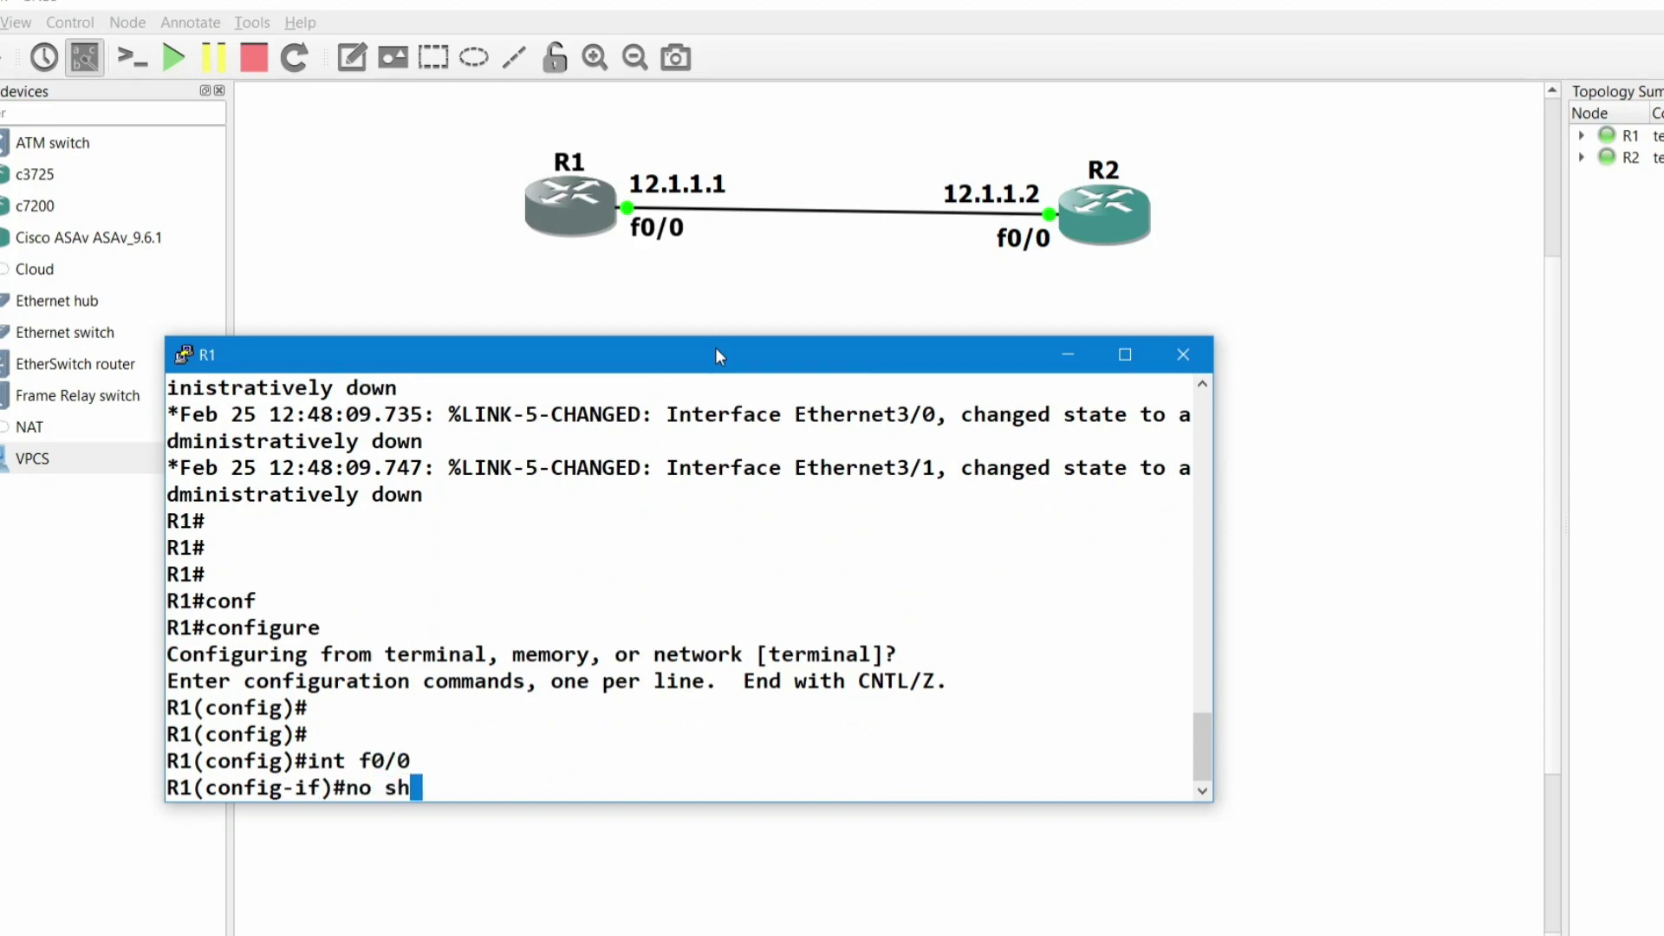
pyautogui.press('Tab')
pyautogui.press('Return')
# - Assign 12.1.1.1 255.255.255.0 to R1's f0/0, exit, and return to the topology
pyautogui.write('ip add')
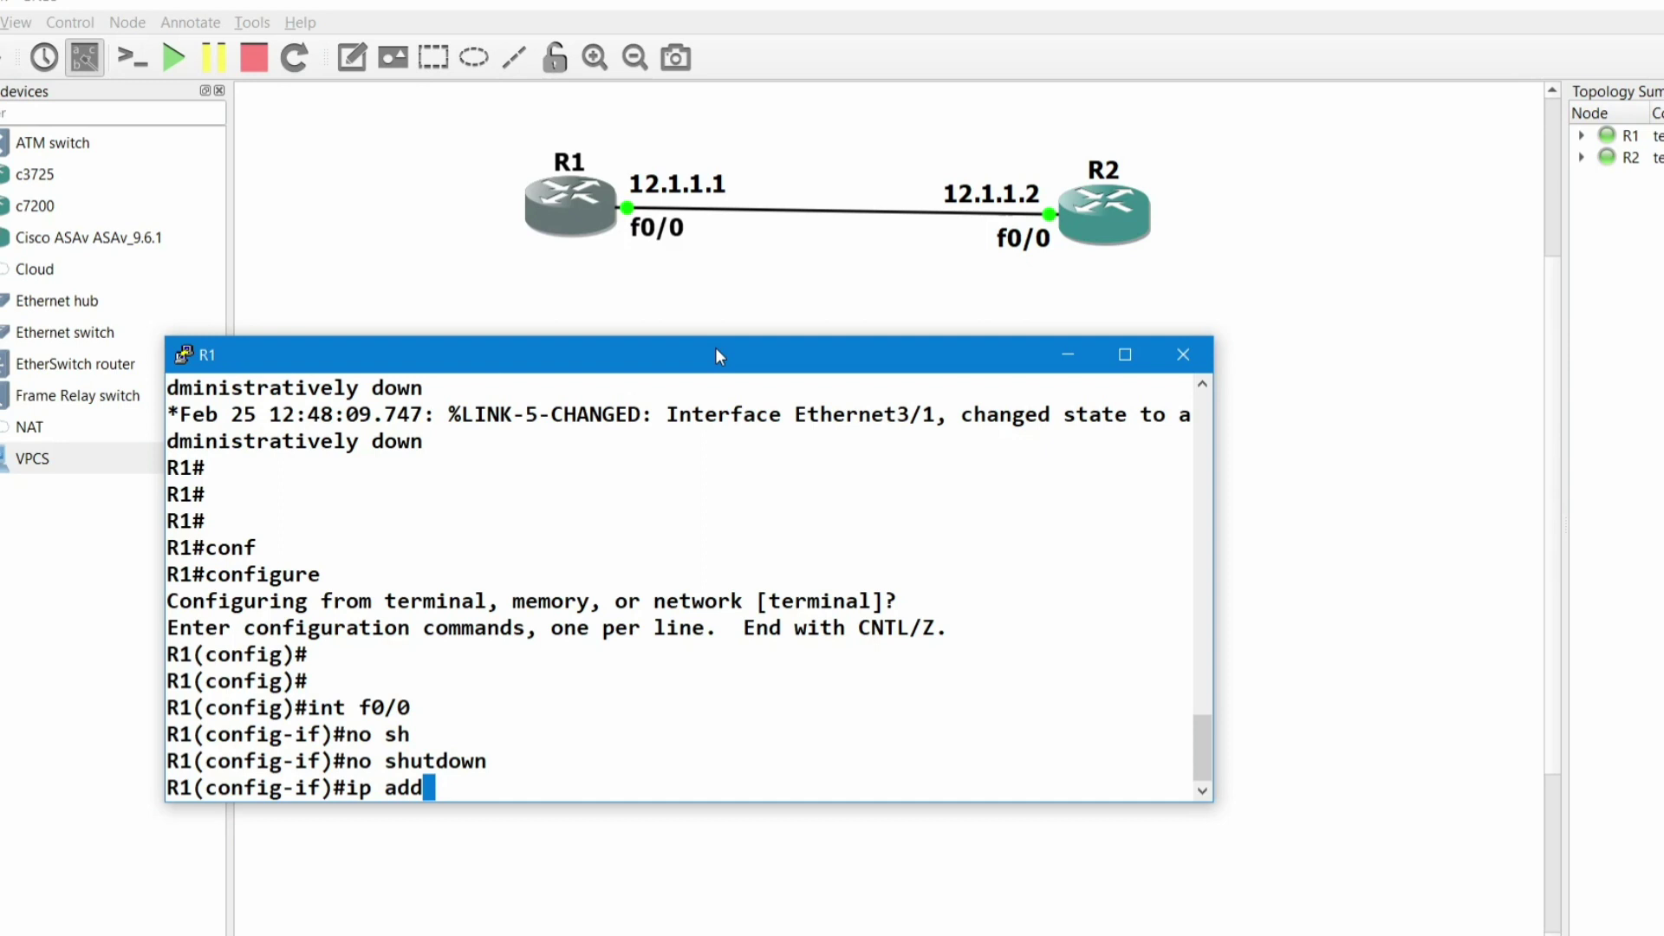
pyautogui.press('Tab')
pyautogui.write('12.1.1.1 ')
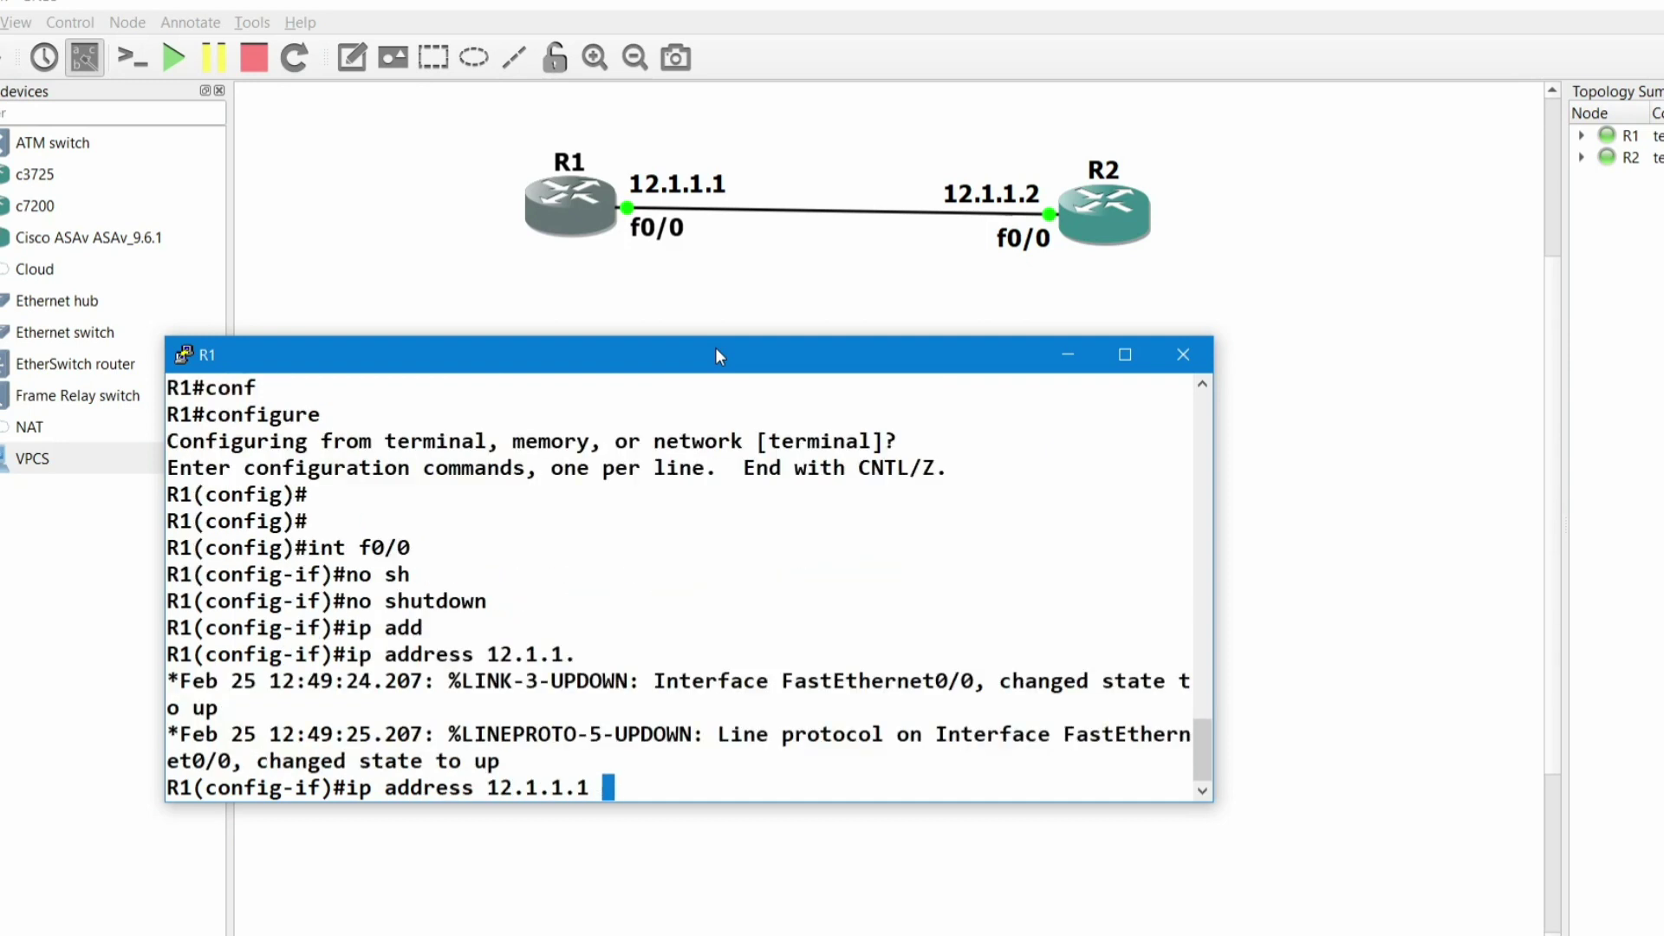
pyautogui.write('255.255.255.0')
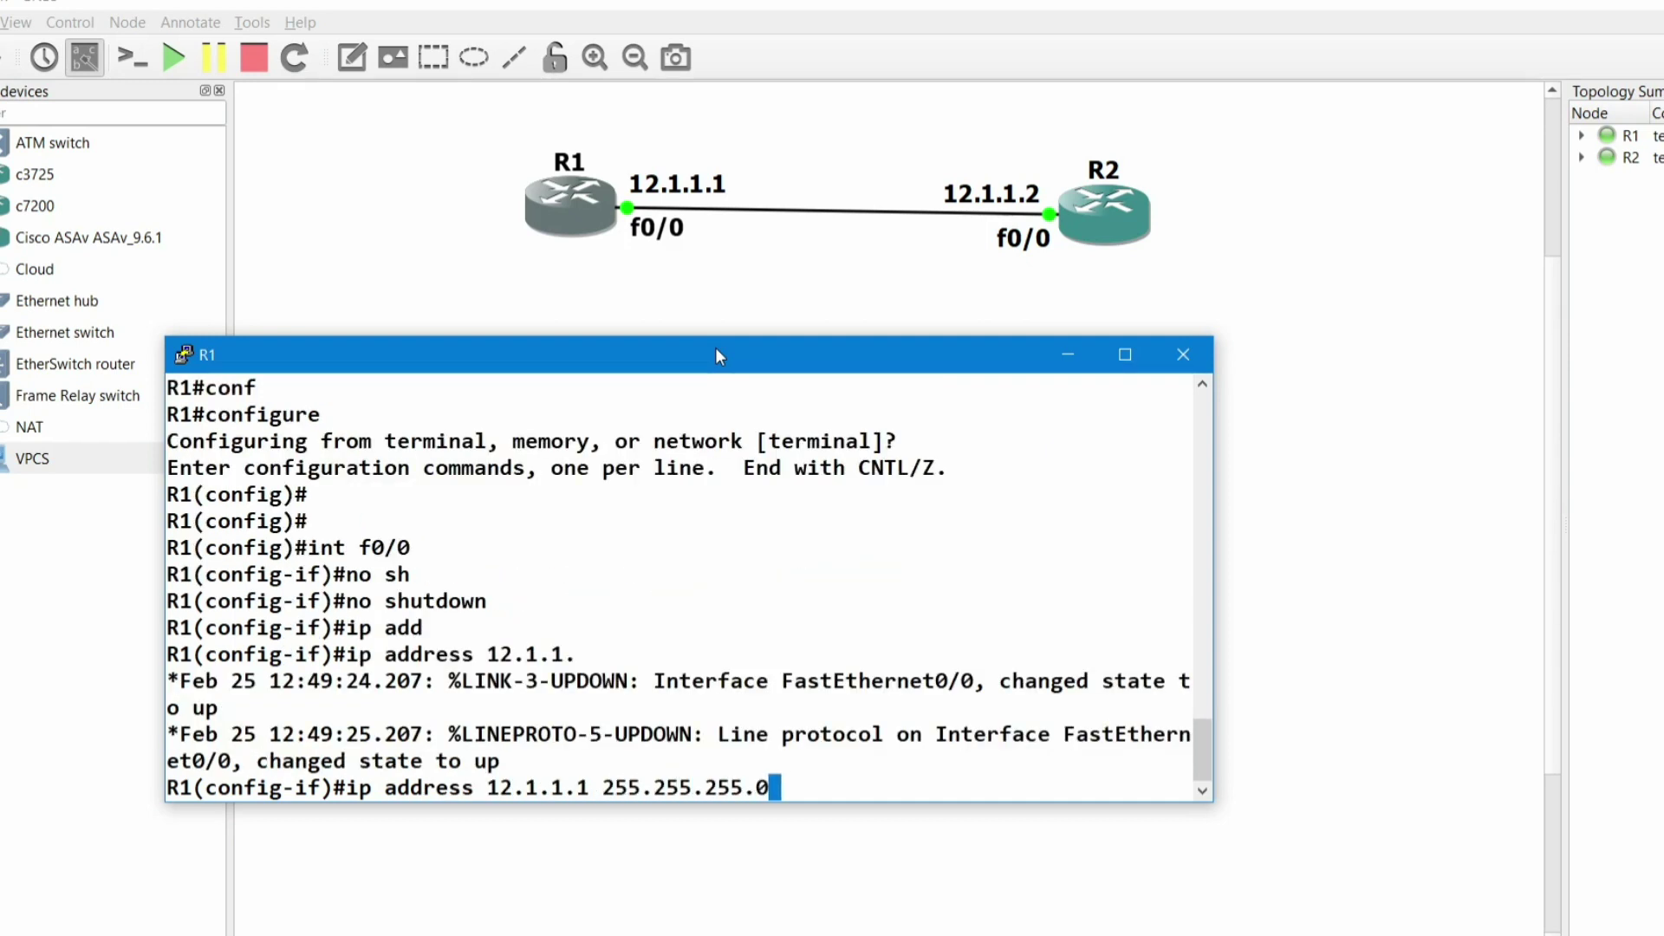
pyautogui.press('Return')
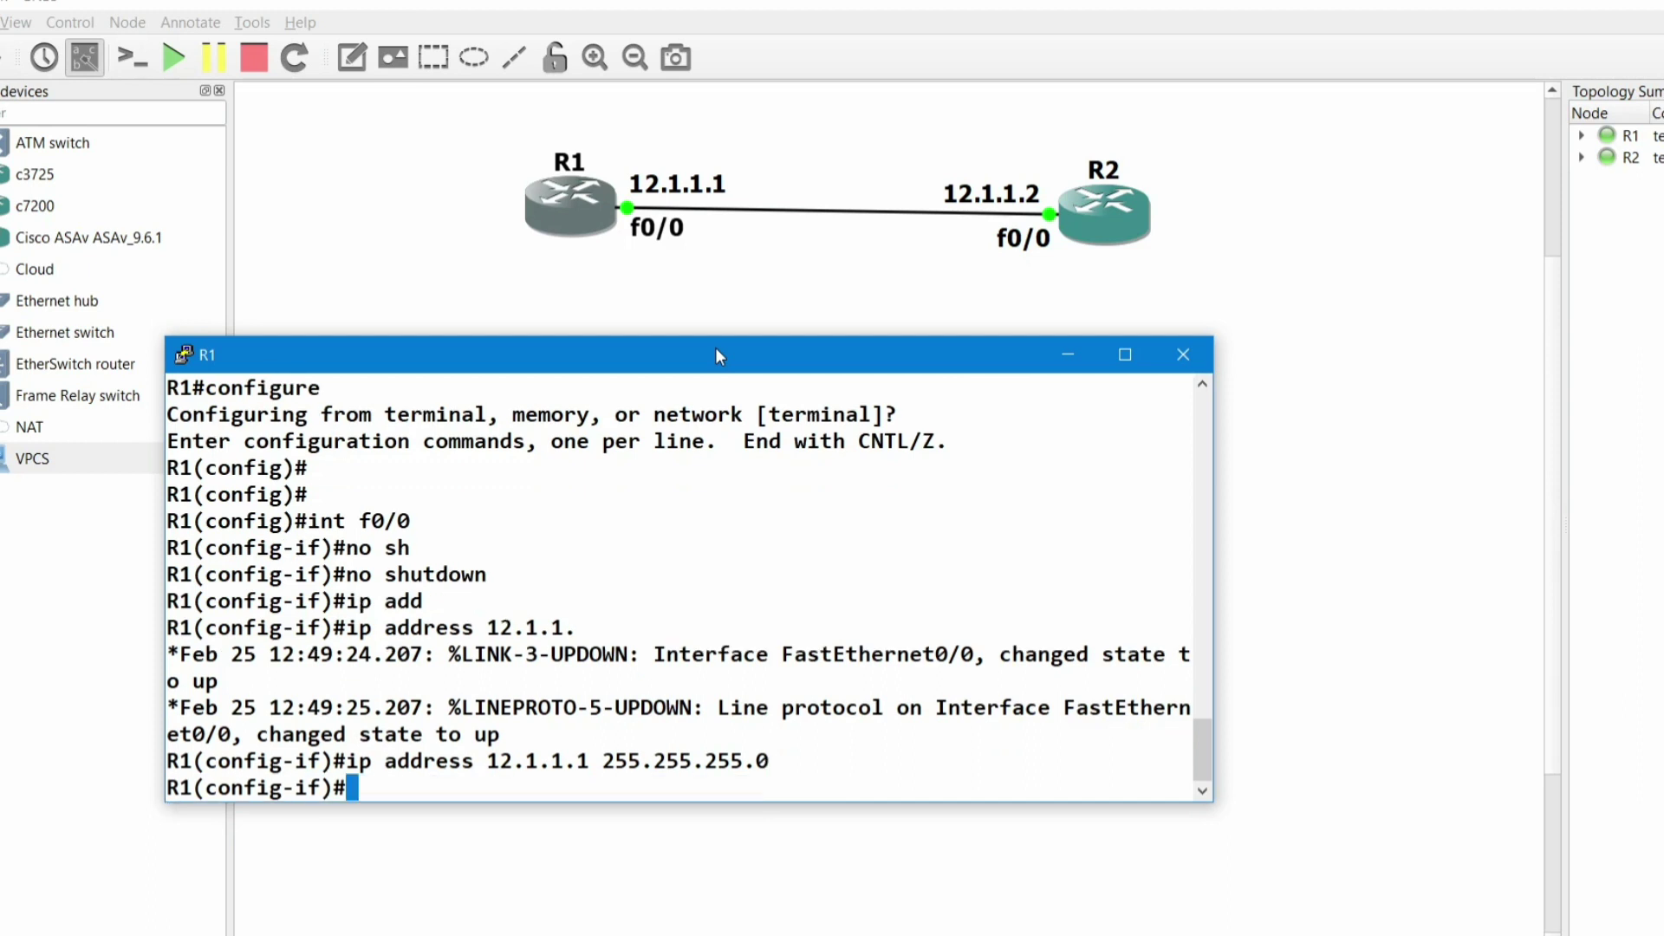
pyautogui.write('exi')
pyautogui.press('Return')
pyautogui.press('Return')
pyautogui.press('Return')
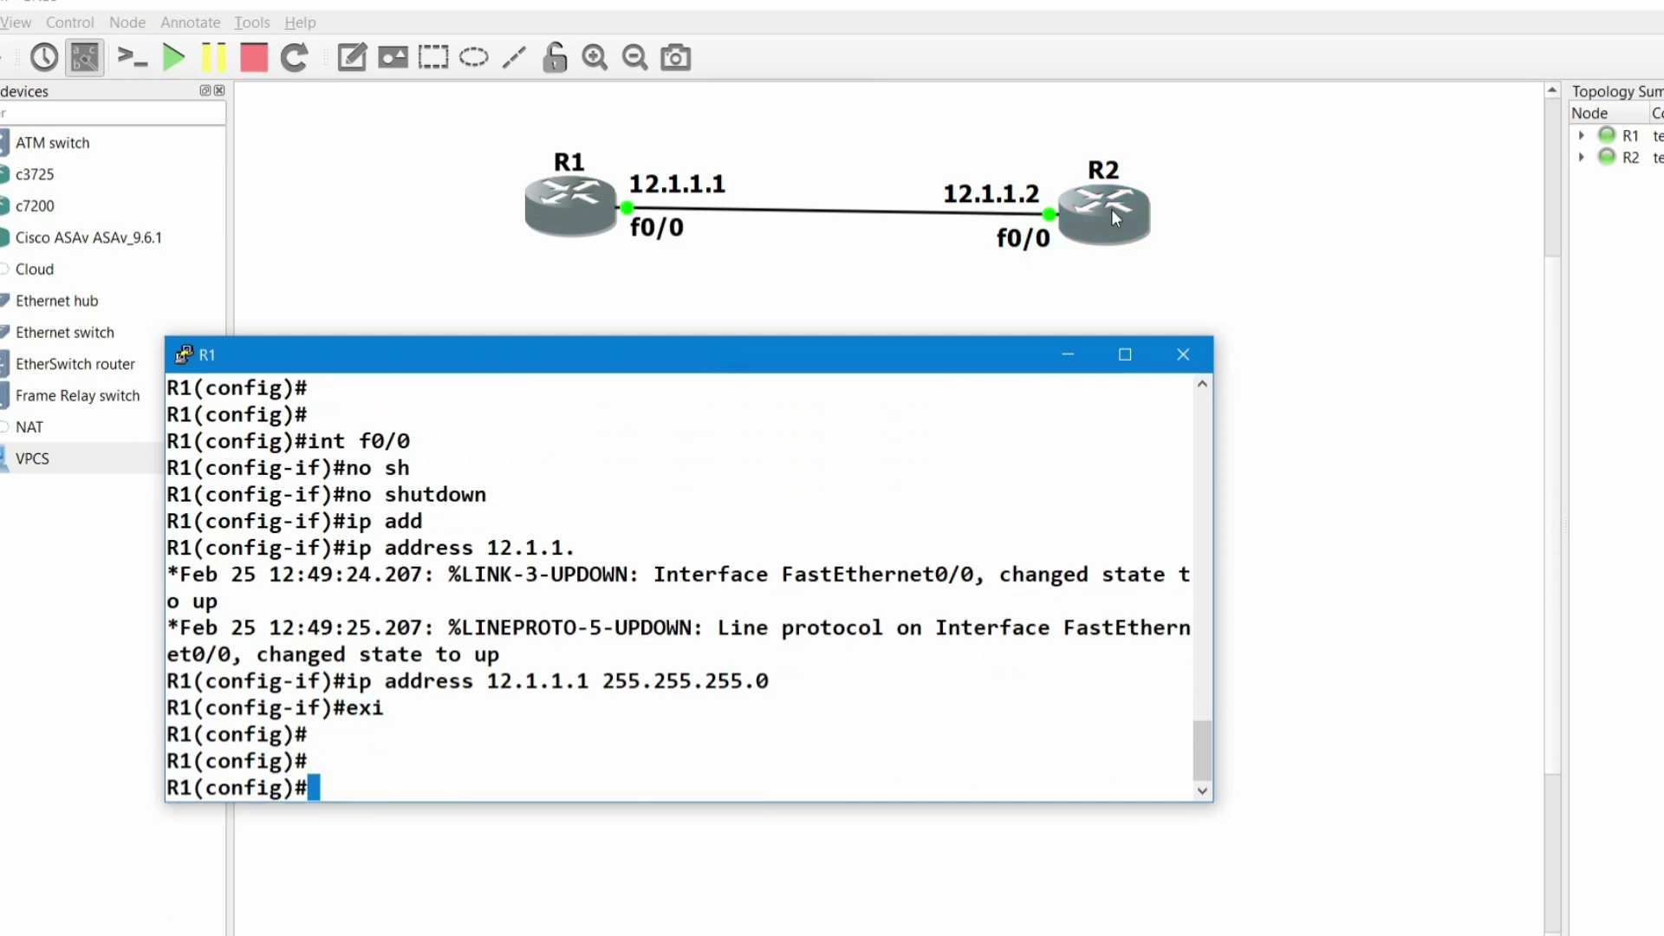
pyautogui.click(1131, 218)
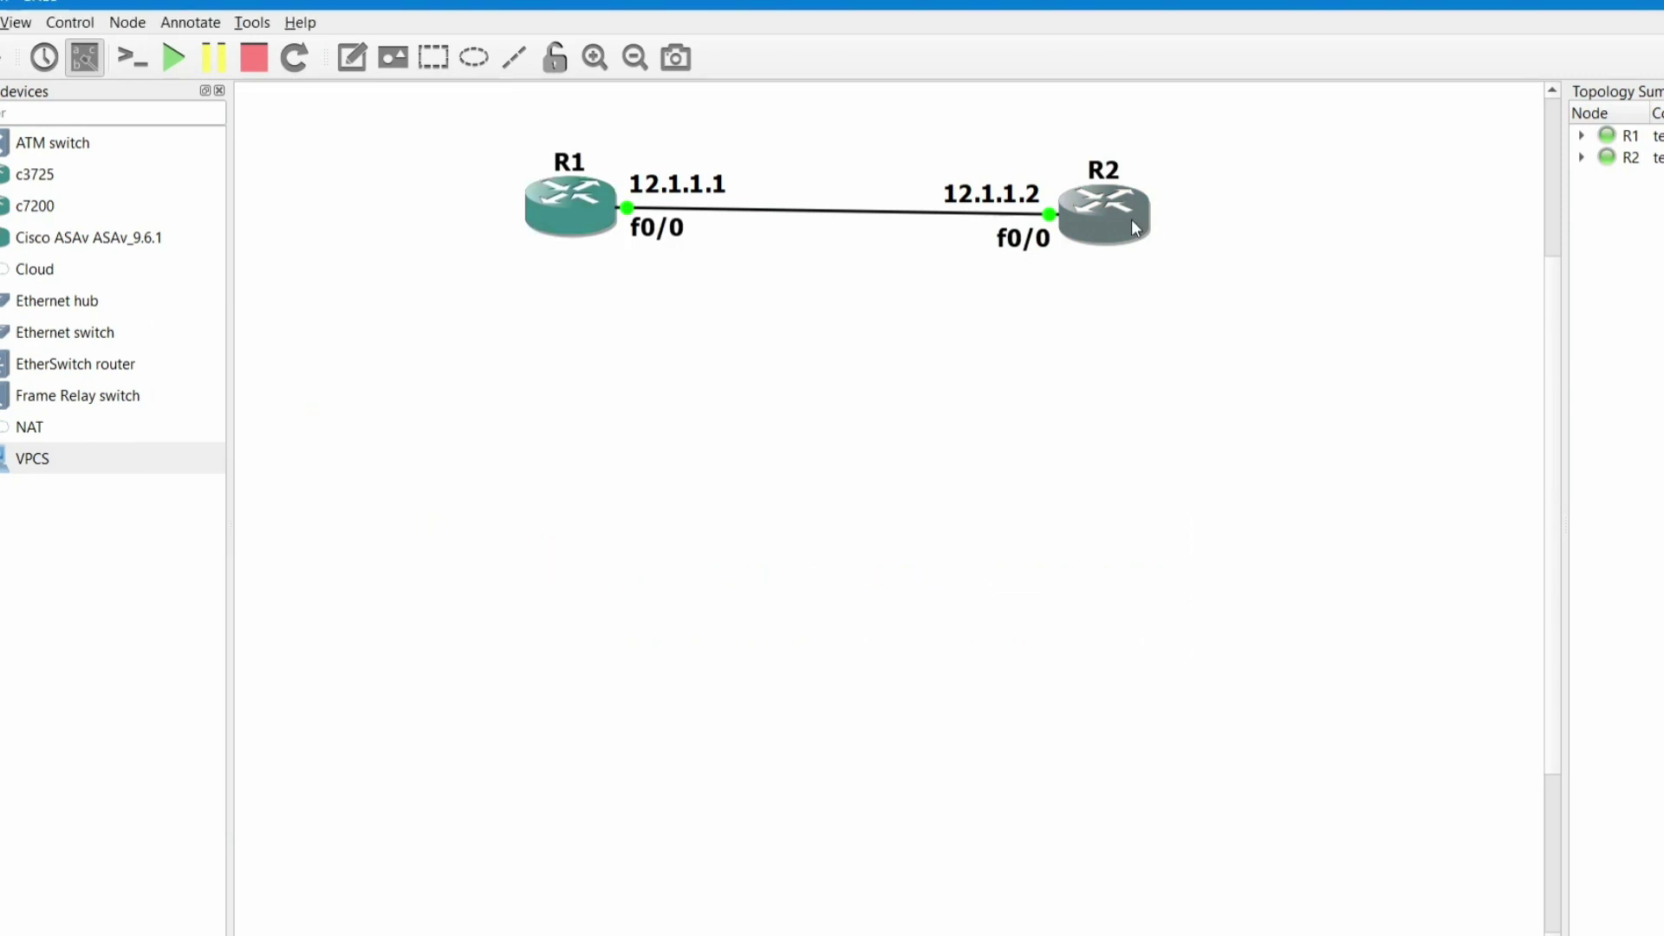
# - Open R2's console, enter configure terminal and enable f0/0 with no shutdown
pyautogui.doubleClick(1130, 219)
pyautogui.moveTo(649, 15); pyautogui.dragTo(1001, 381)
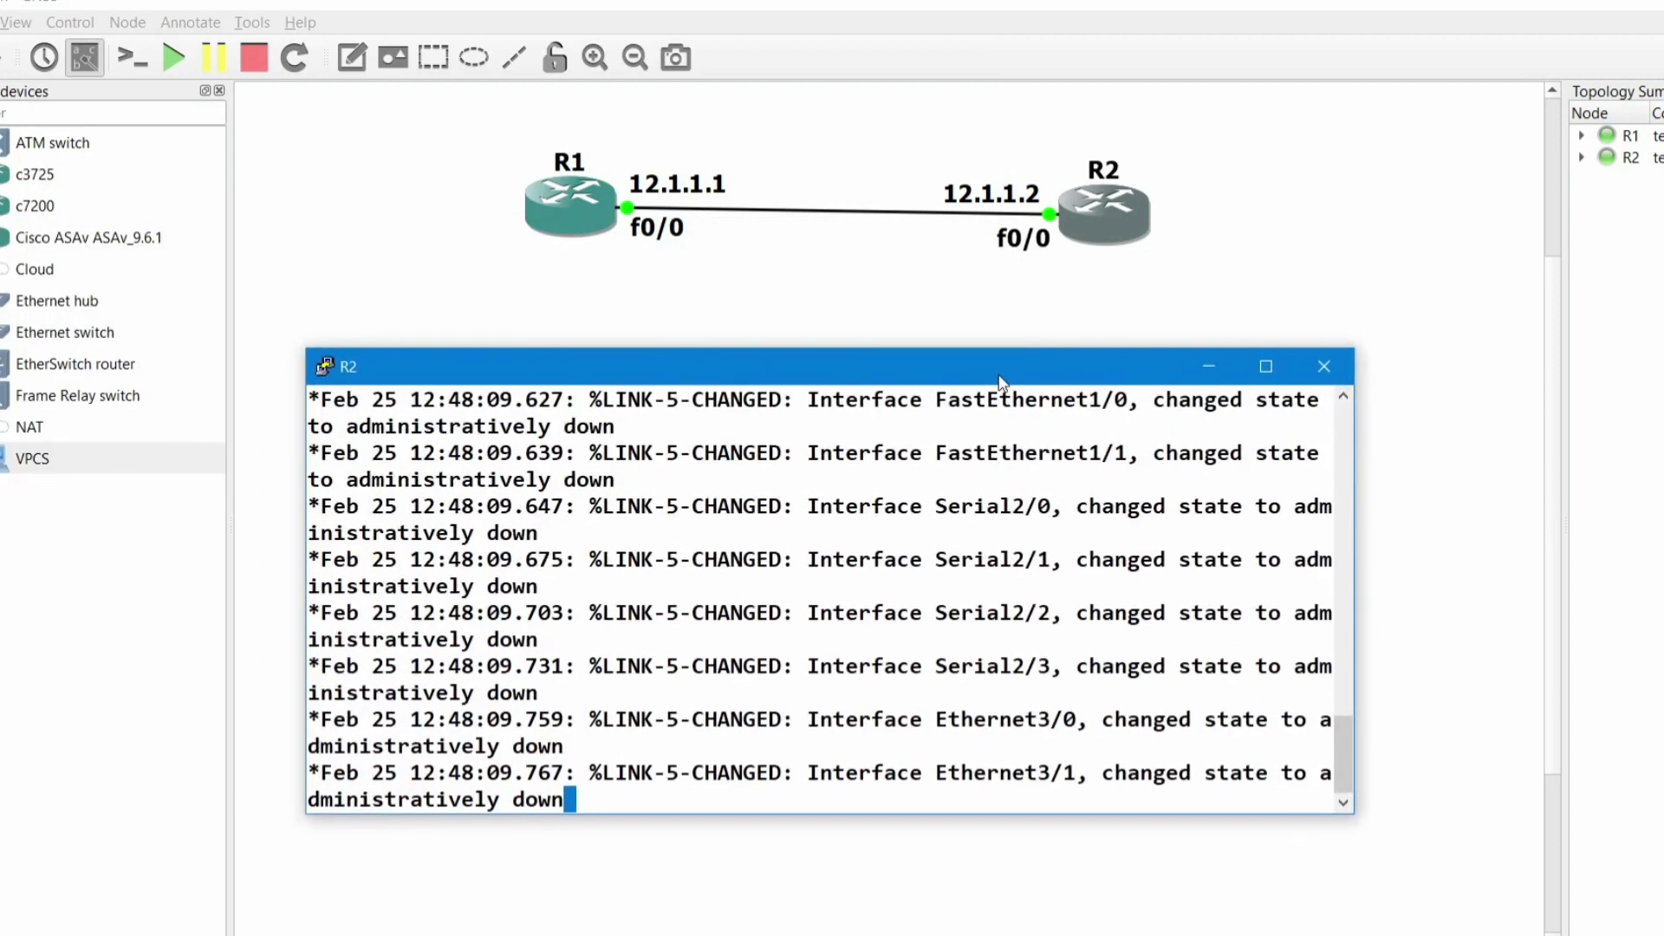
pyautogui.press('Return')
pyautogui.press('Return')
pyautogui.press('Return')
pyautogui.press('Return')
pyautogui.press('Return')
pyautogui.write('conf')
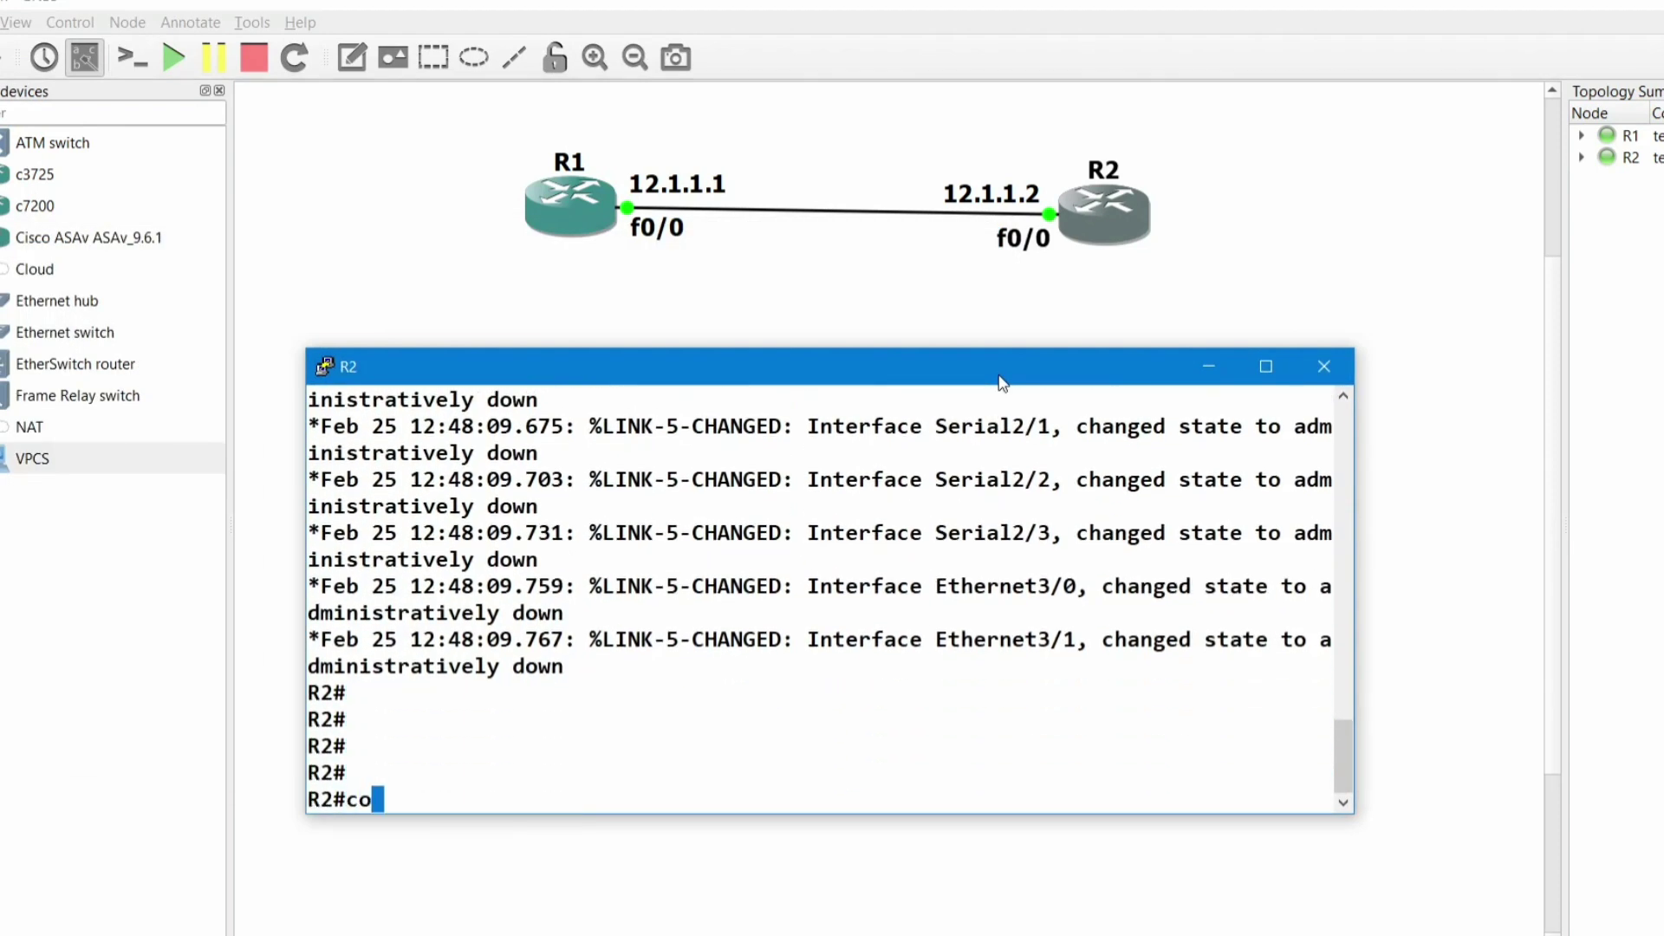
pyautogui.press('Tab')
pyautogui.press('Return')
pyautogui.press('Return')
pyautogui.press('Return')
pyautogui.write('i')
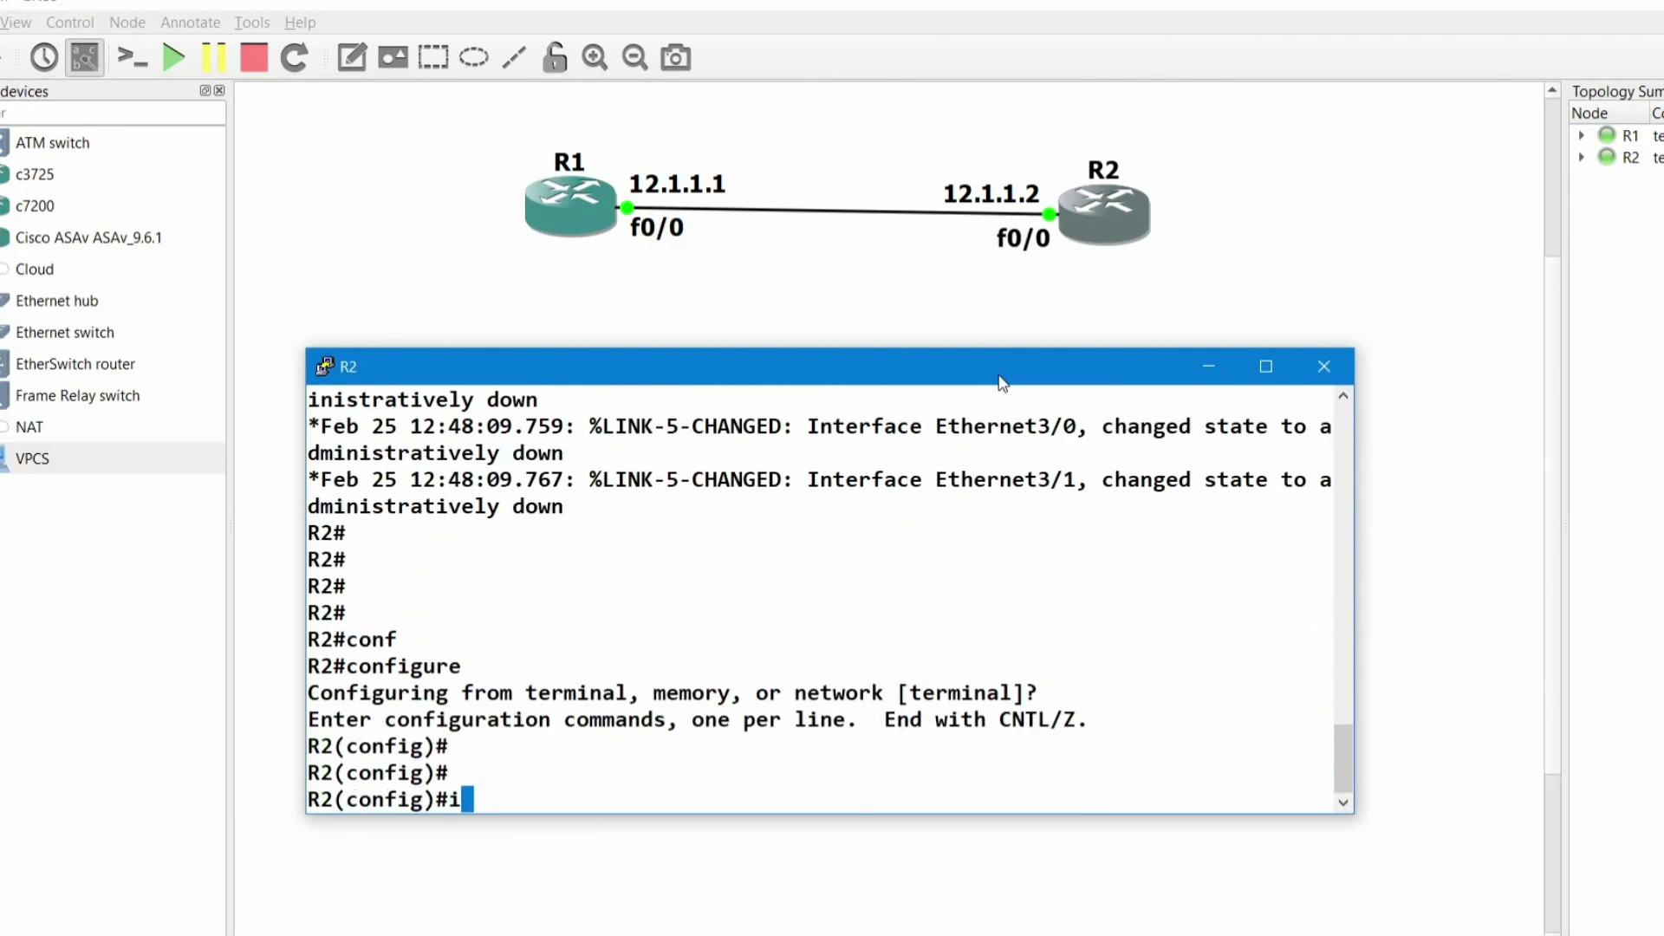
pyautogui.write('nt f0/0')
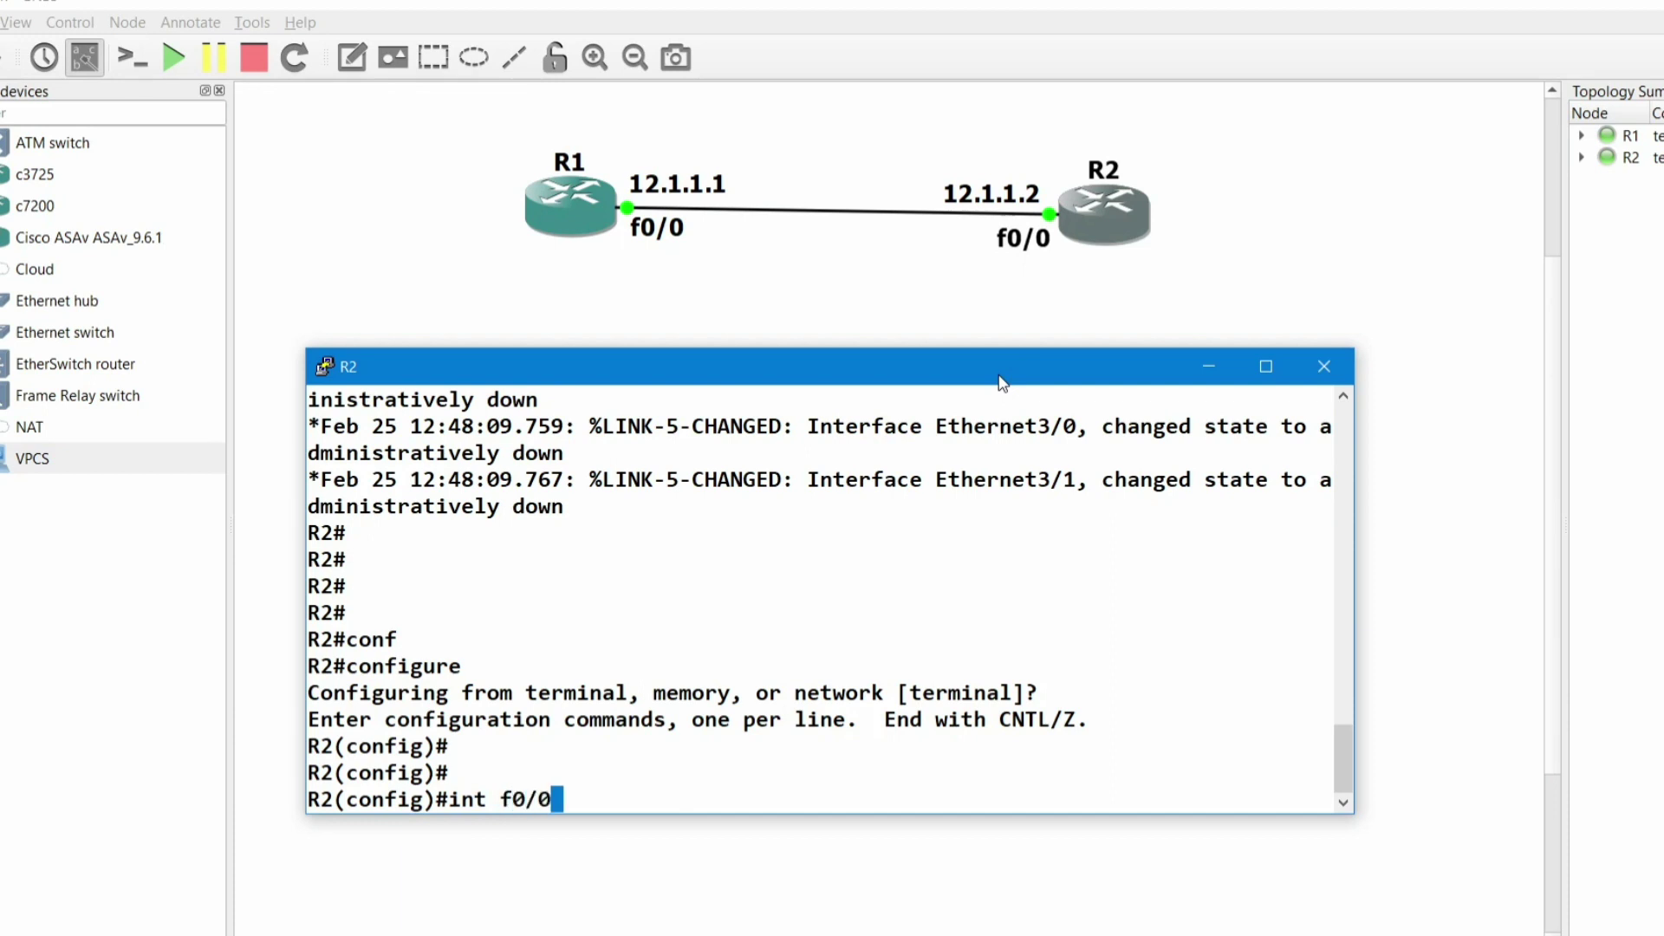
pyautogui.press('Return')
pyautogui.write('no sh')
pyautogui.press('Tab')
pyautogui.press('Return')
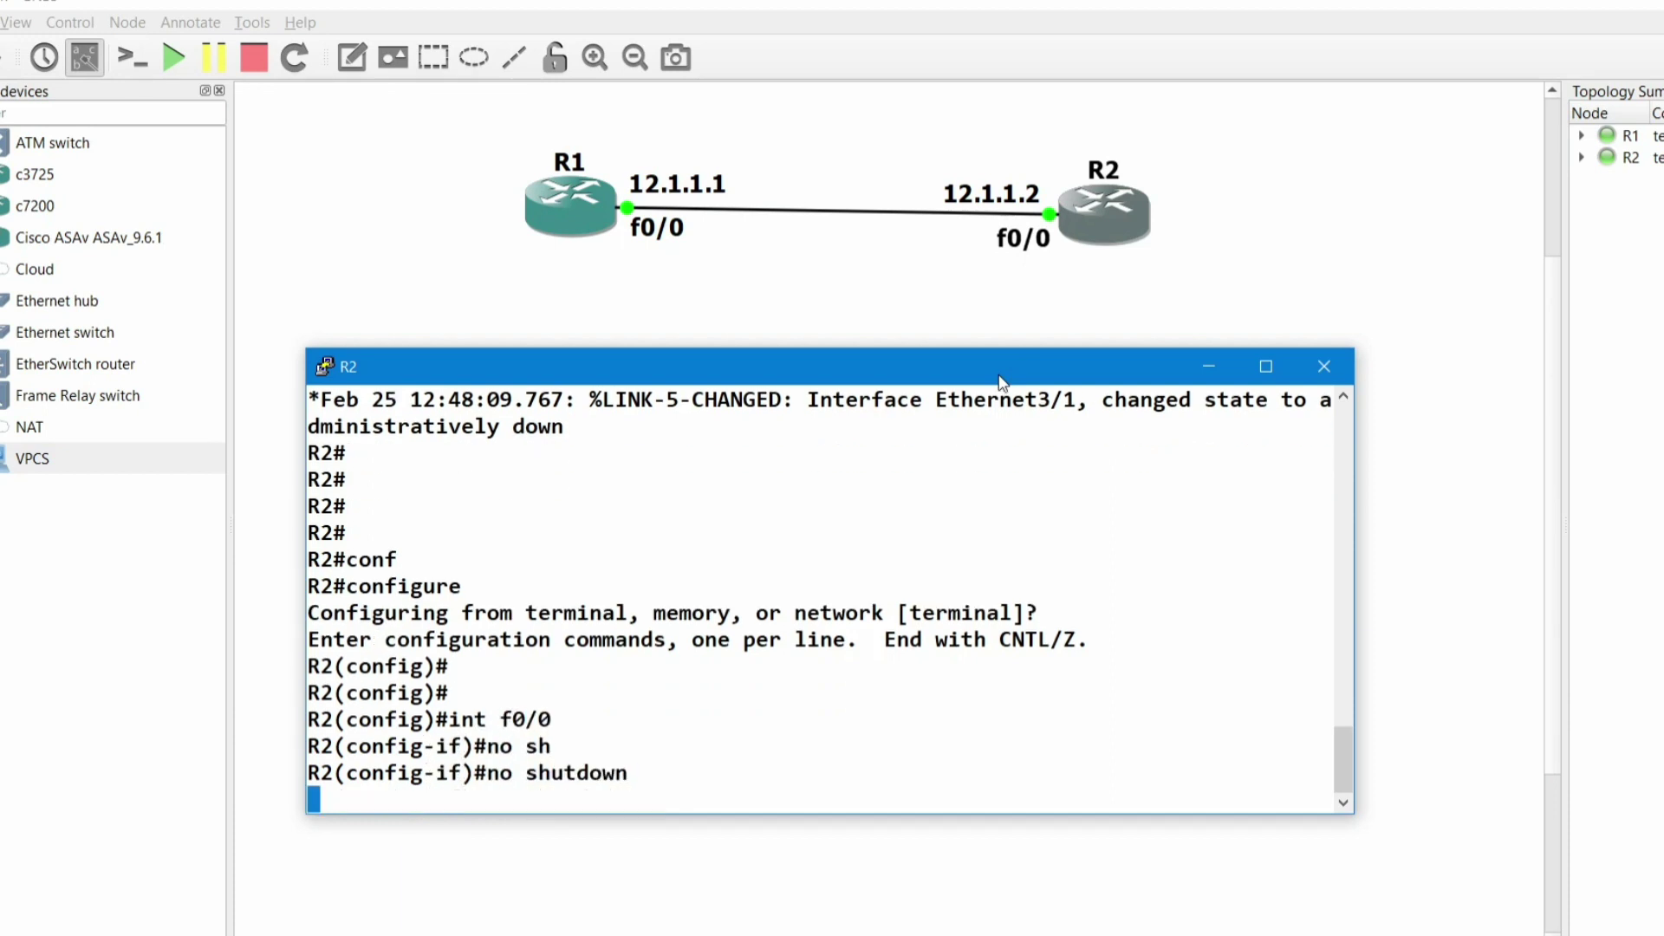
# - Assign 12.1.1.2 255.255.255.0 to R2's f0/0 and exit back to privileged mode
pyautogui.write('ip add')
pyautogui.press('Tab')
pyautogui.write('12.1.1.2')
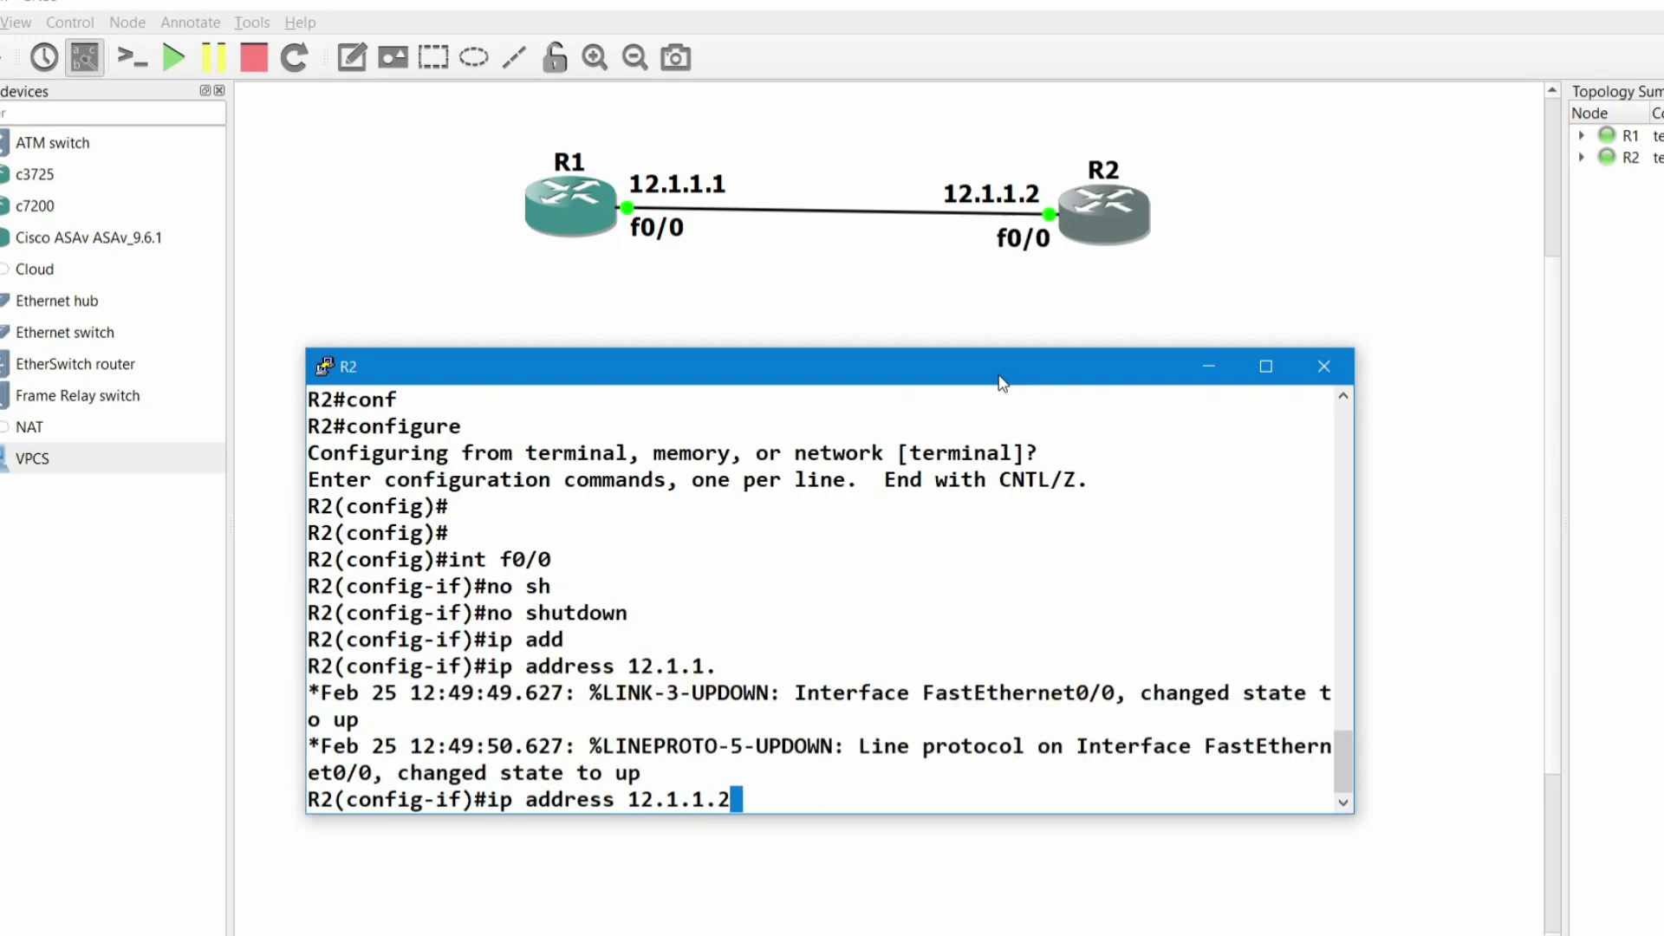
pyautogui.write(' 255.255.255.0')
pyautogui.press('Return')
pyautogui.write('ex')
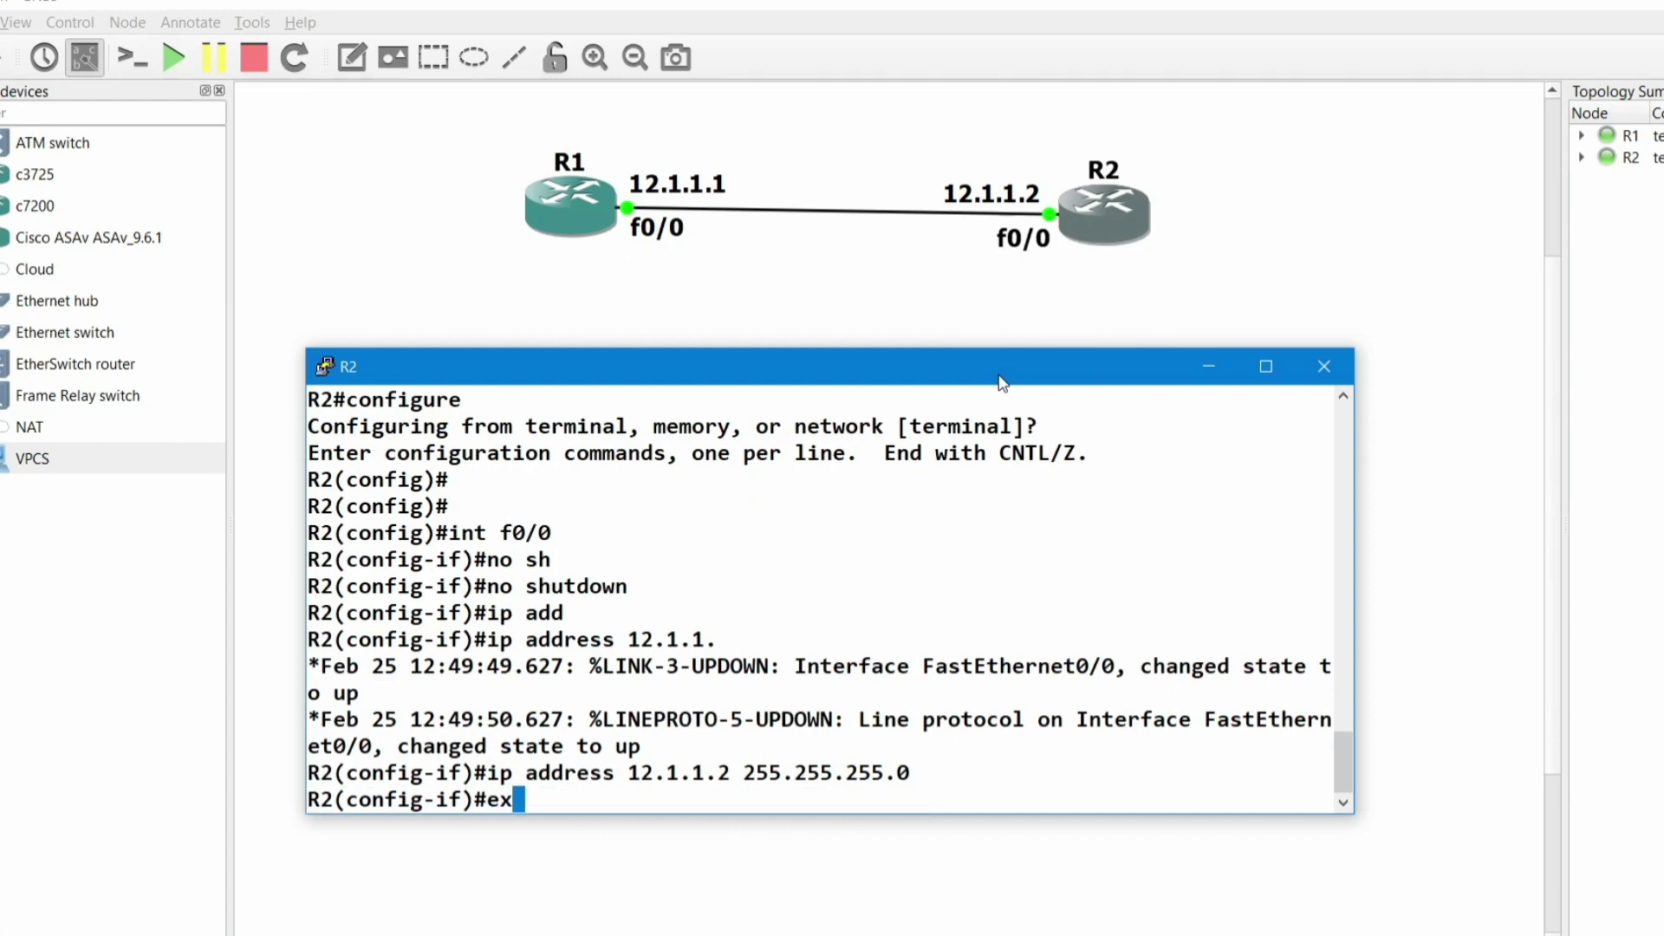
pyautogui.write('i')
pyautogui.press('Return')
pyautogui.press('Return')
pyautogui.write('exi')
pyautogui.press('Return')
pyautogui.press('Return')
pyautogui.press('Return')
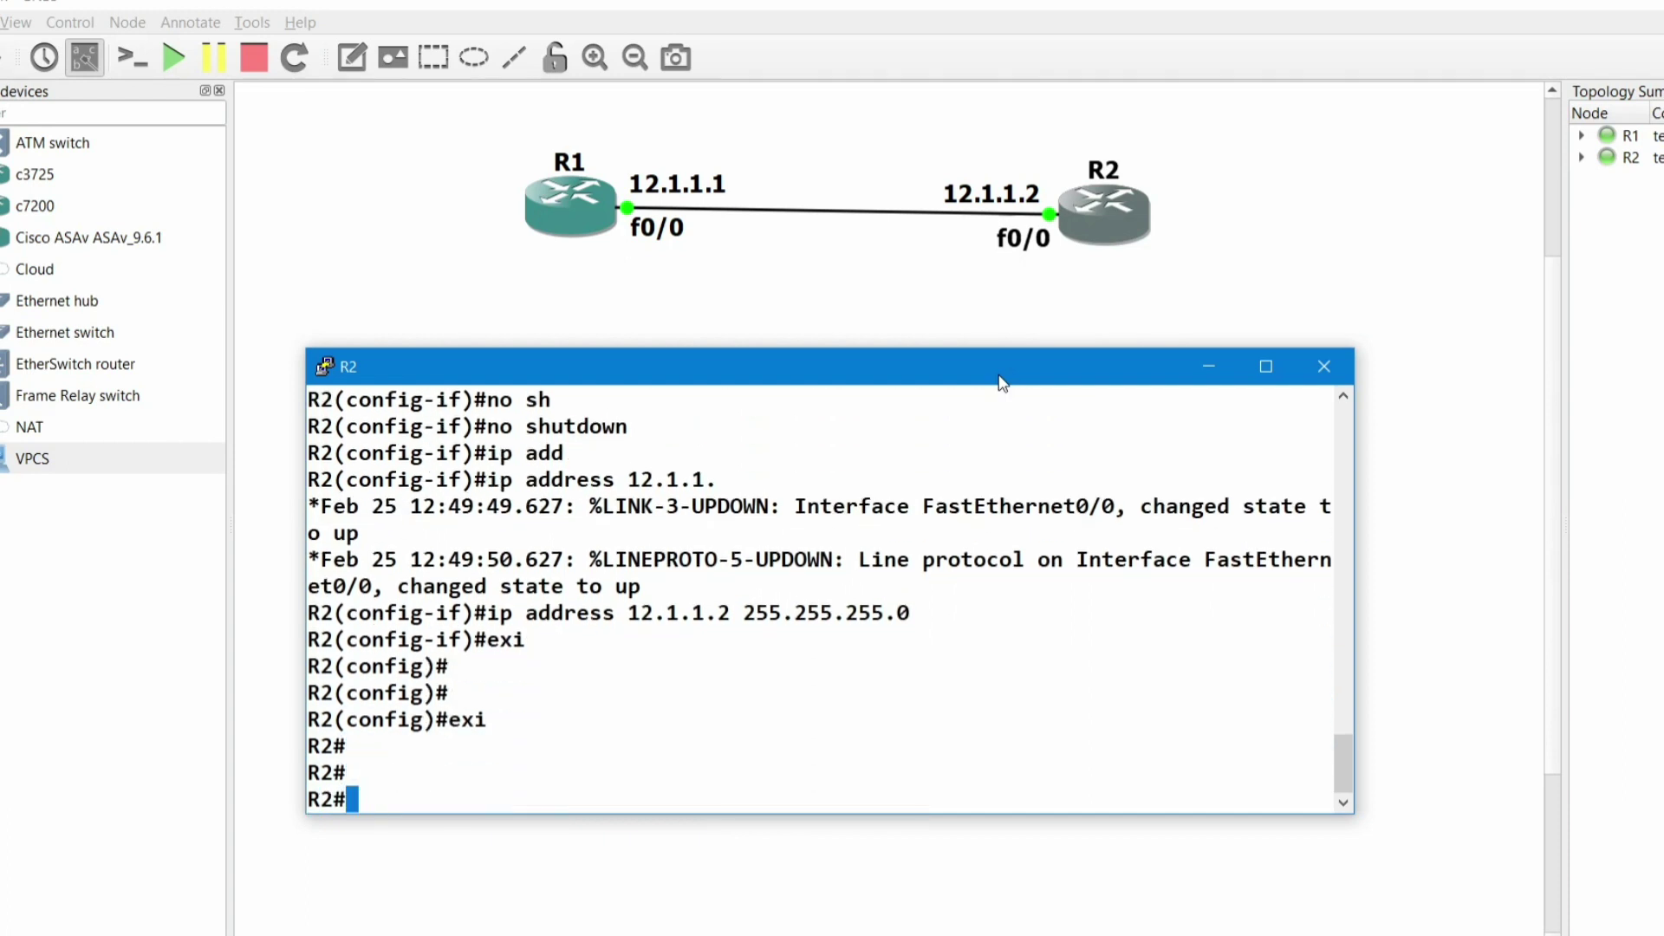
pyautogui.write('ping ')
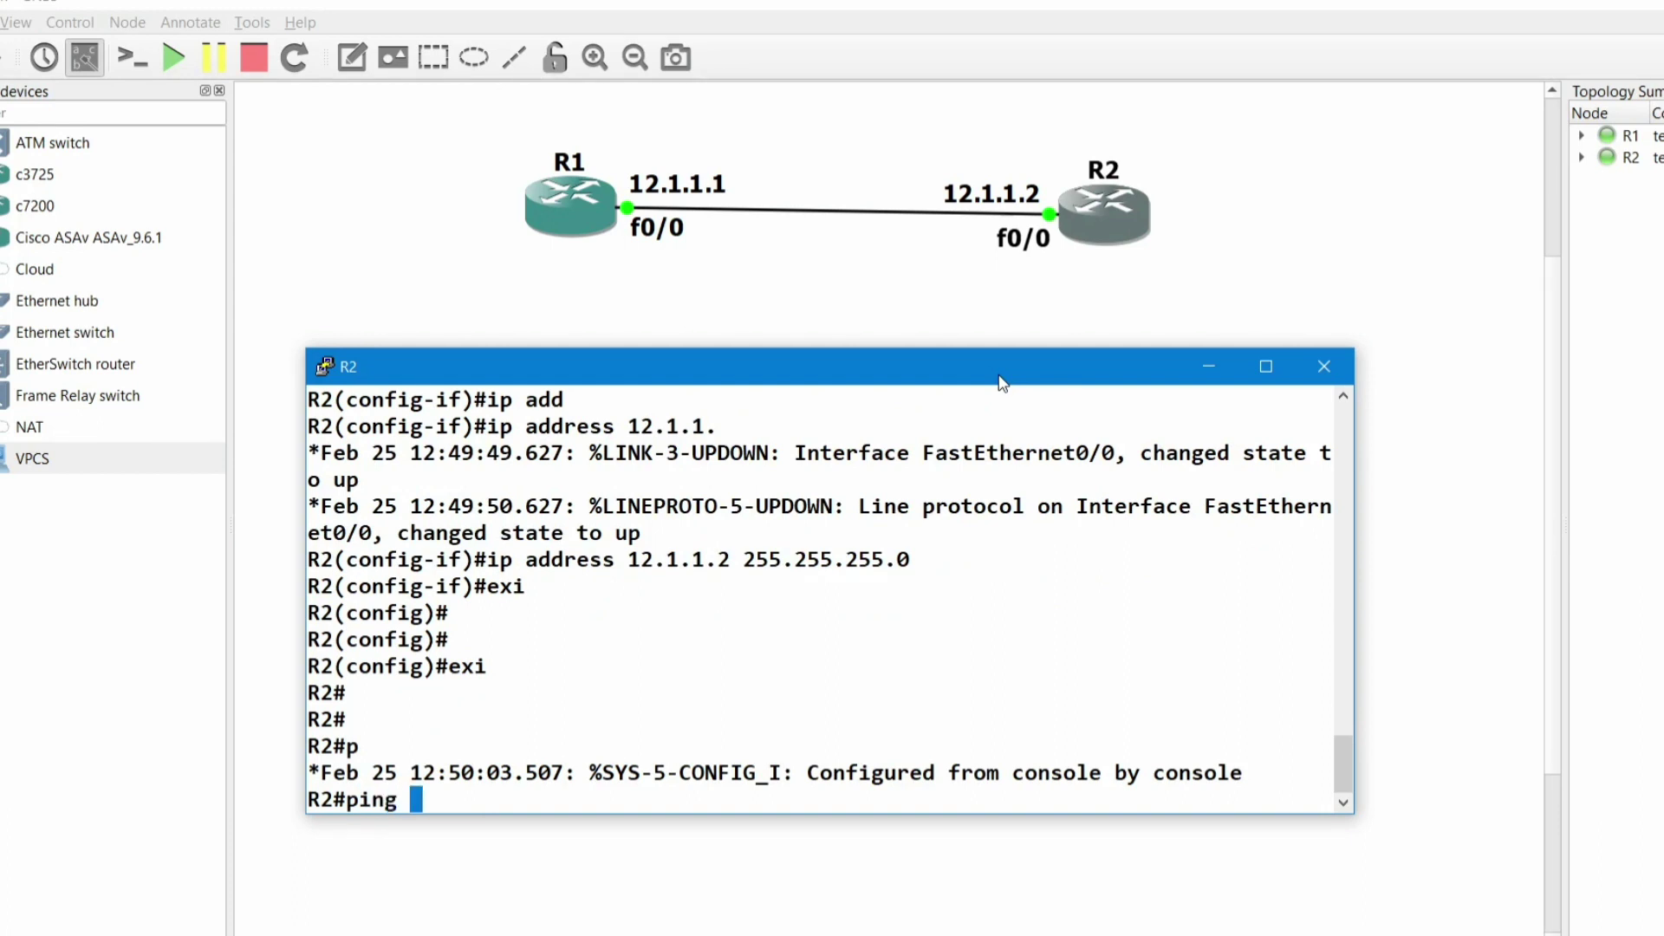
pyautogui.write('12.1.1.1')
# - Ping 12.1.1.1 from R2 (4/5 succeed), then re-enter global configuration mode
pyautogui.press('Return')
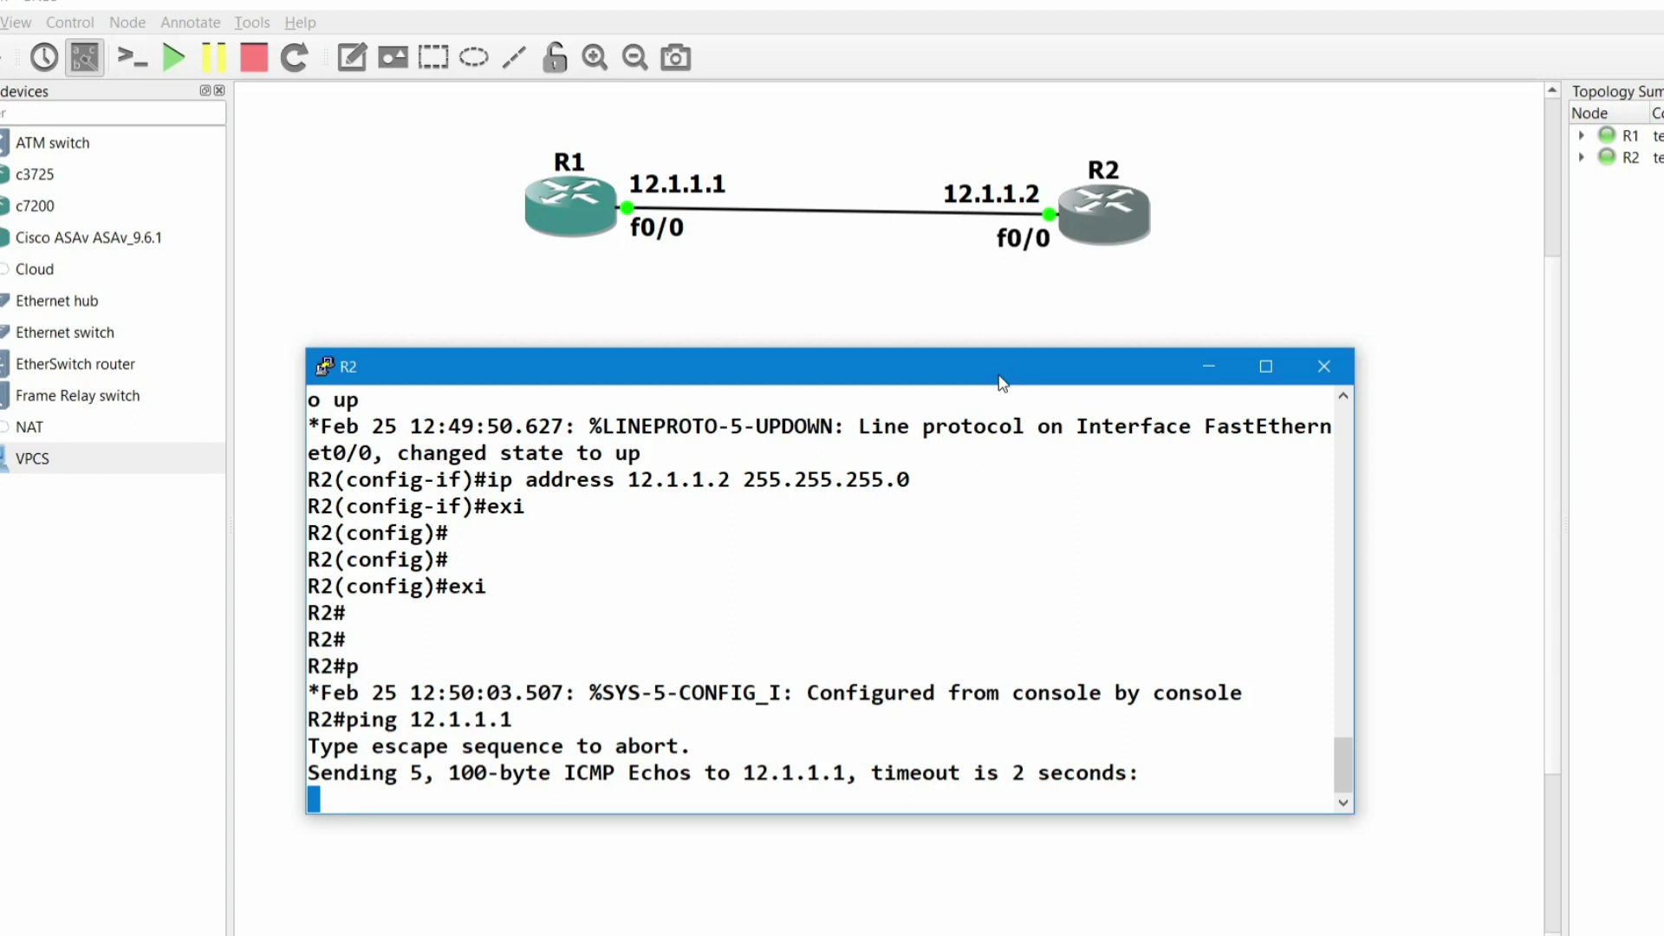
pyautogui.press('Return')
pyautogui.press('Return')
pyautogui.press('Return')
pyautogui.press('Return')
pyautogui.press('Return')
pyautogui.press('Return')
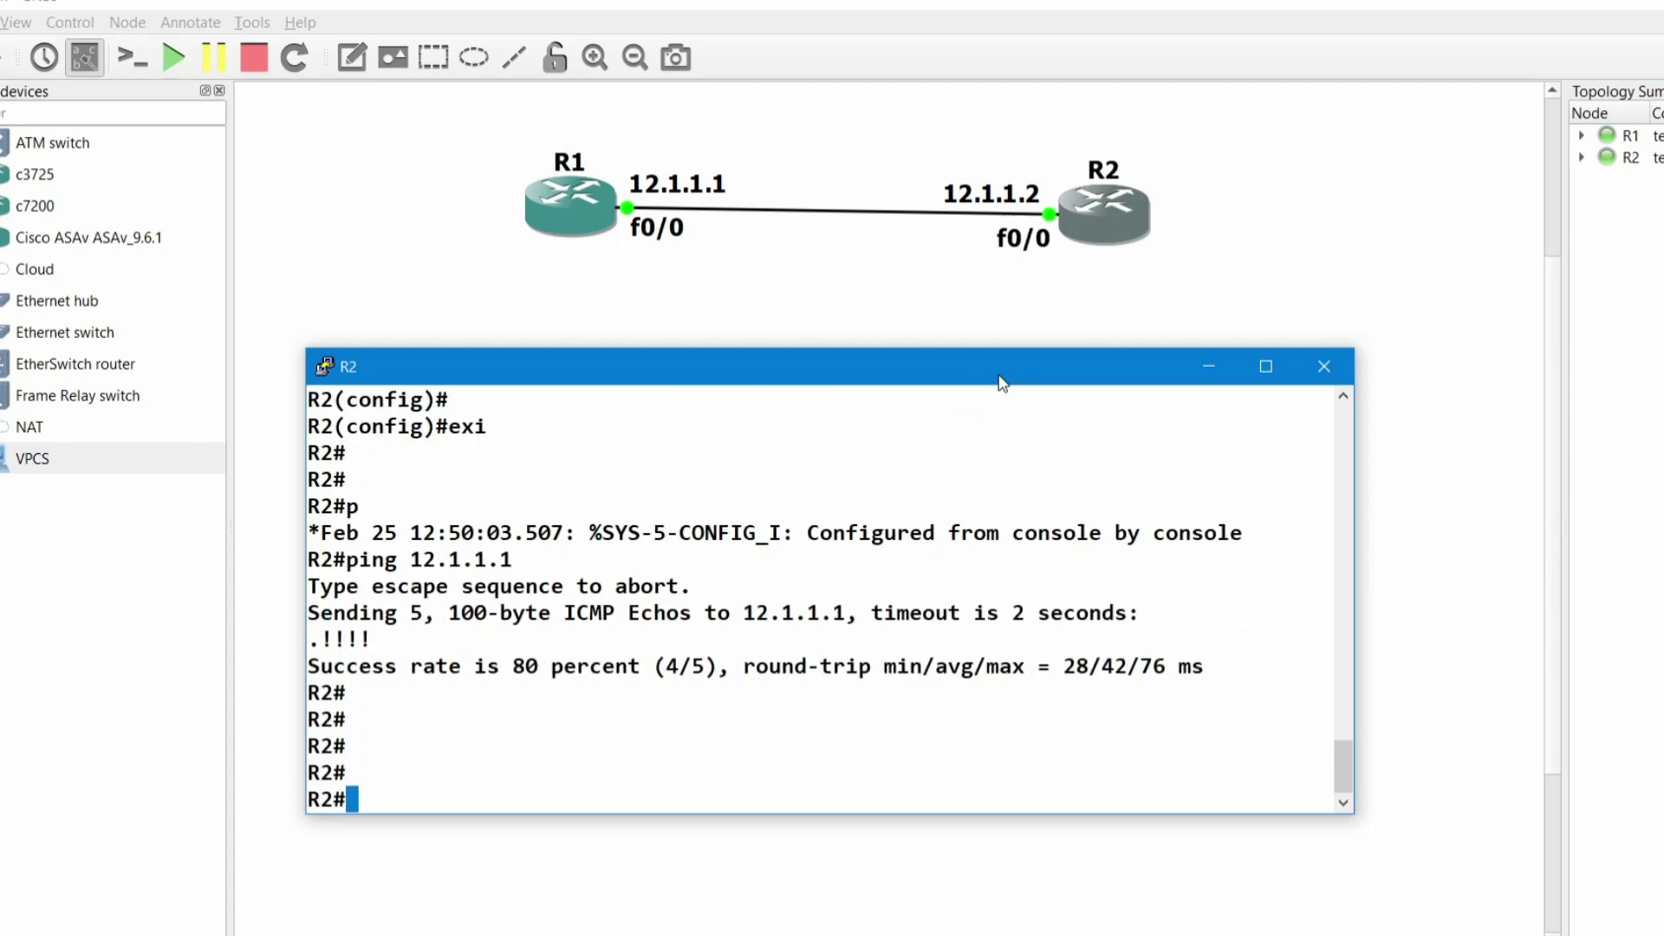
pyautogui.write('conf')
pyautogui.press('Tab')
pyautogui.press('Return')
pyautogui.press('Return')
pyautogui.press('Return')
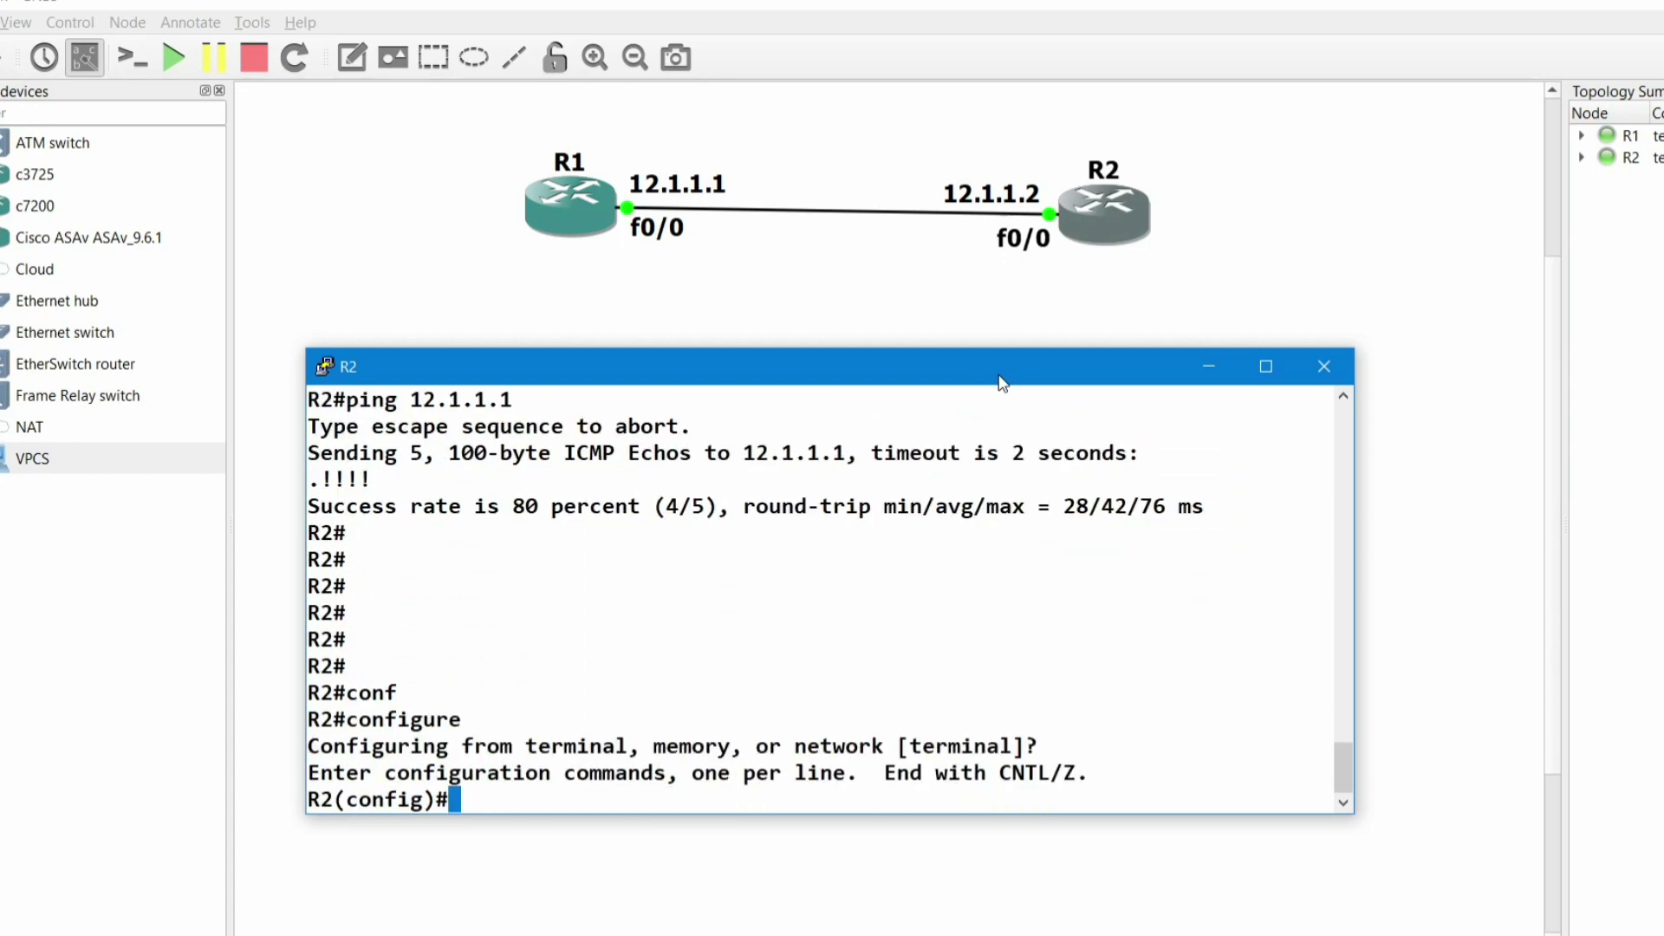
pyautogui.press('Return')
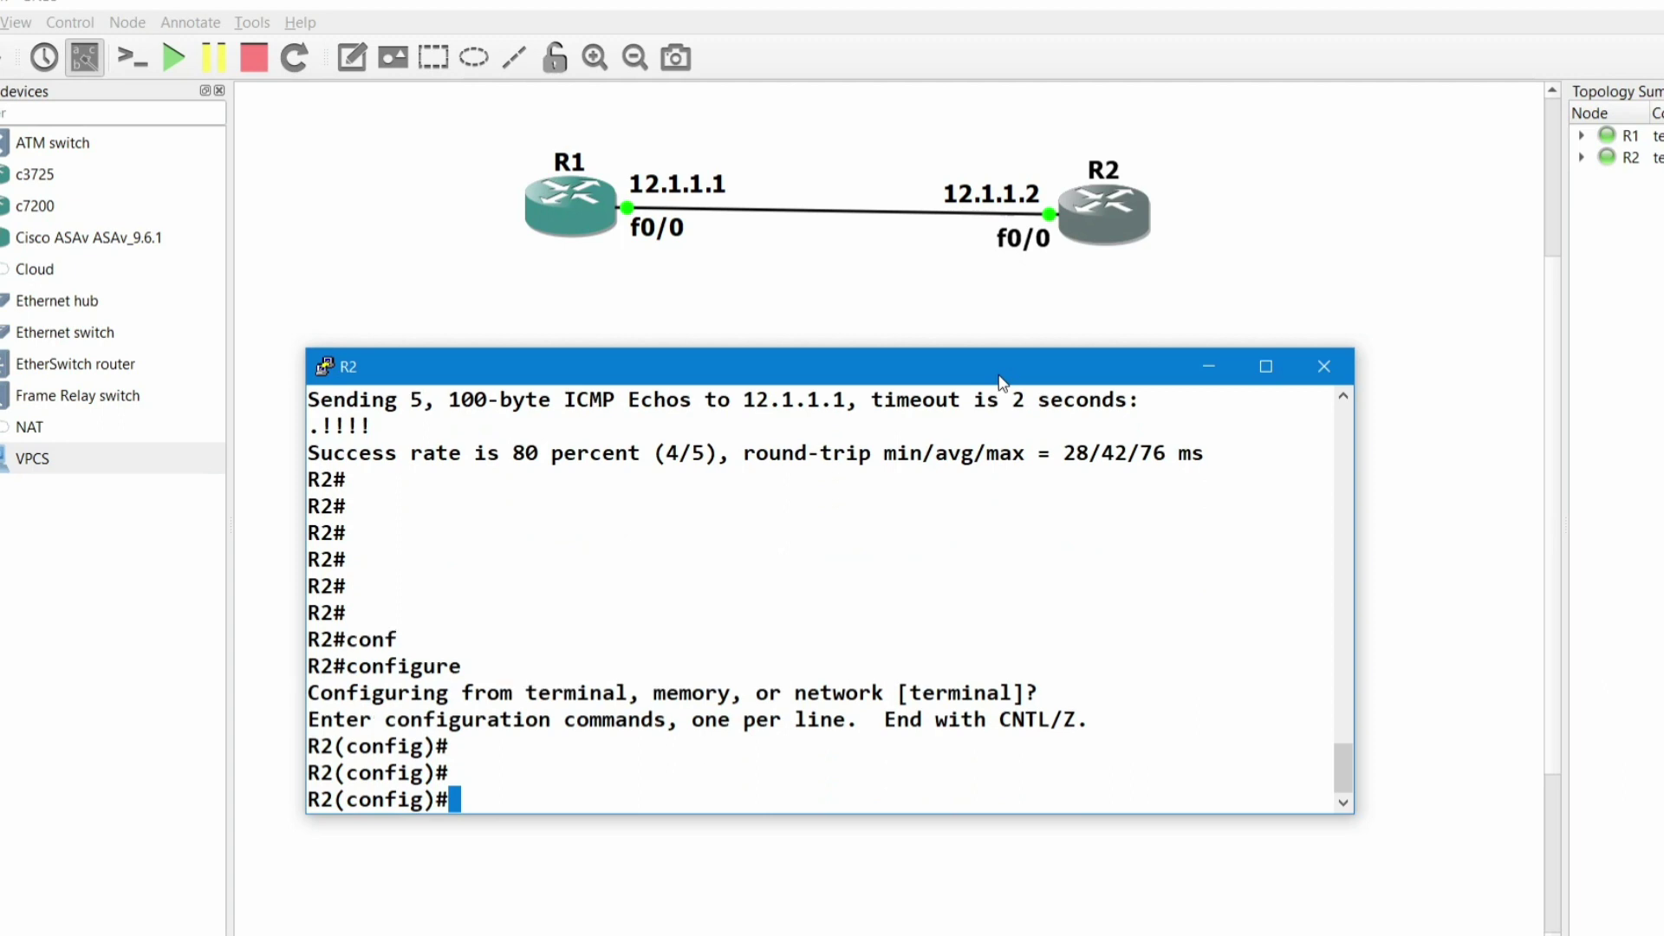
pyautogui.write('hos')
pyautogui.press('Tab')
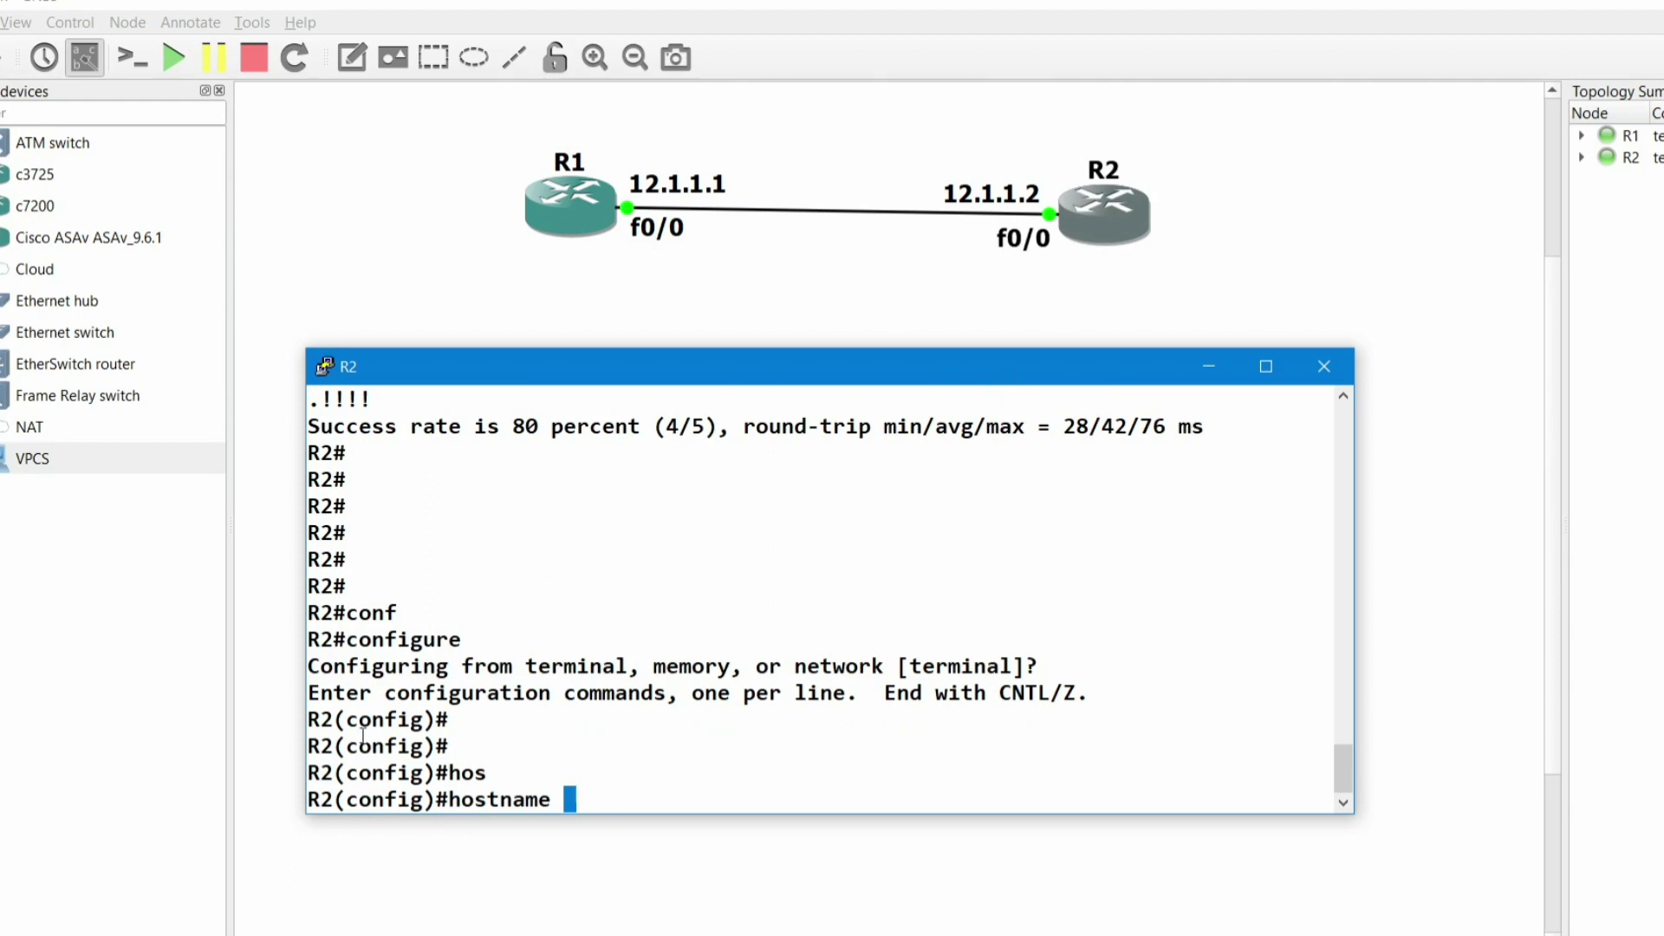
# - Set R2's hostname to PM
pyautogui.moveTo(340, 717); pyautogui.dragTo(315, 721)
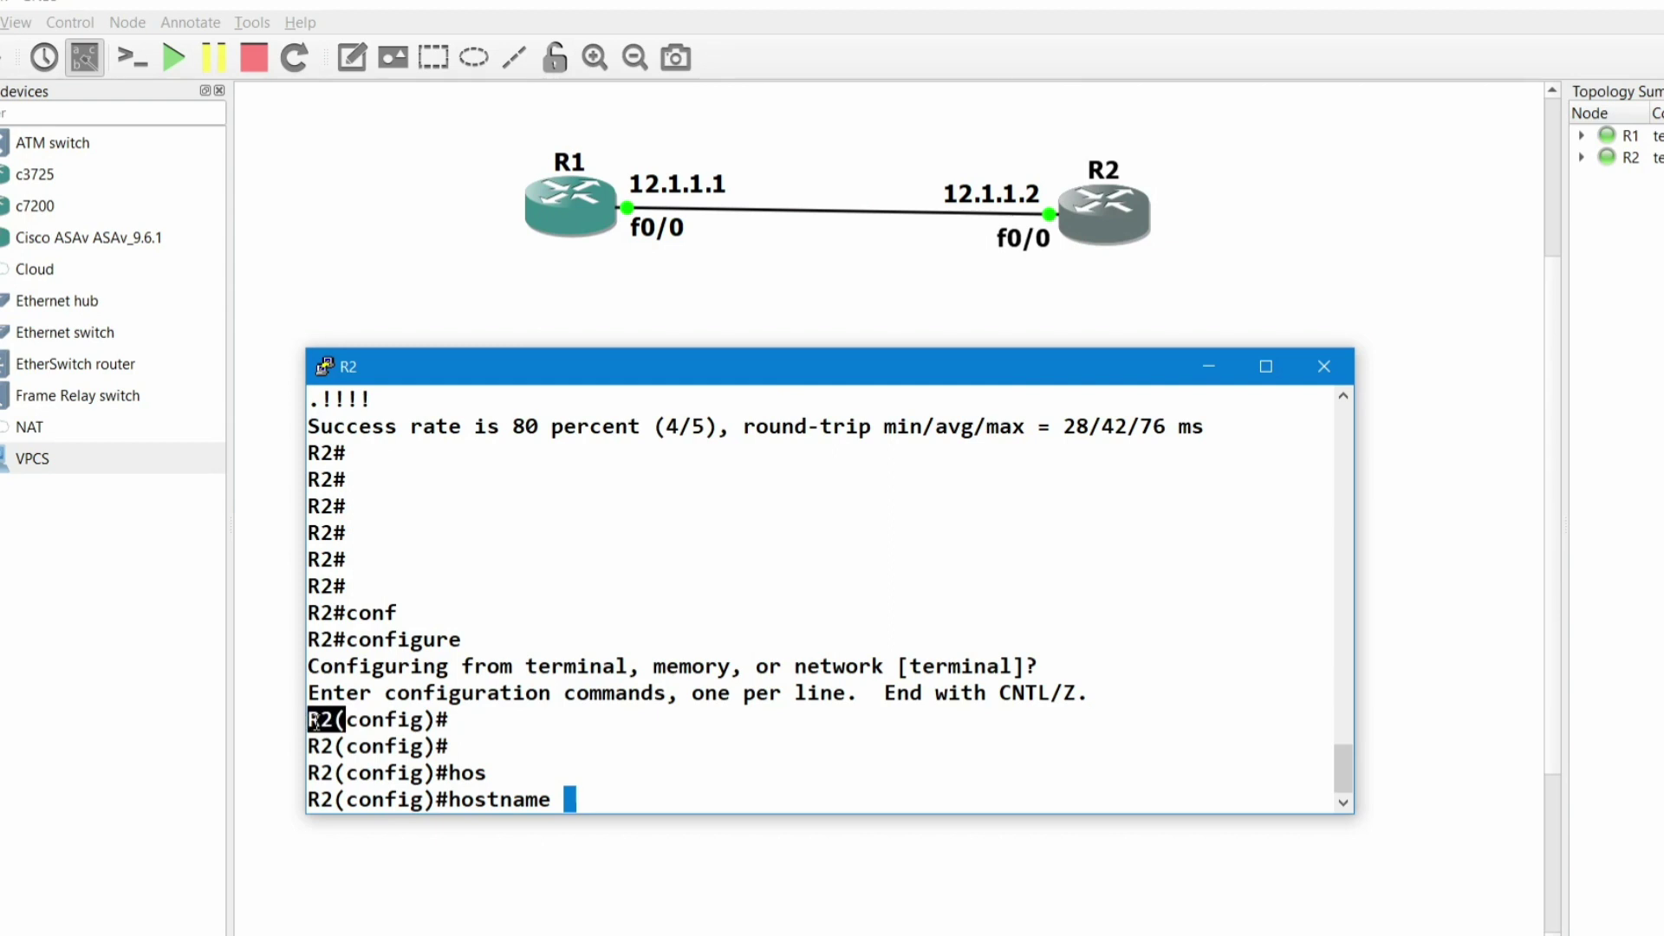
pyautogui.click(586, 809)
pyautogui.write('PM')
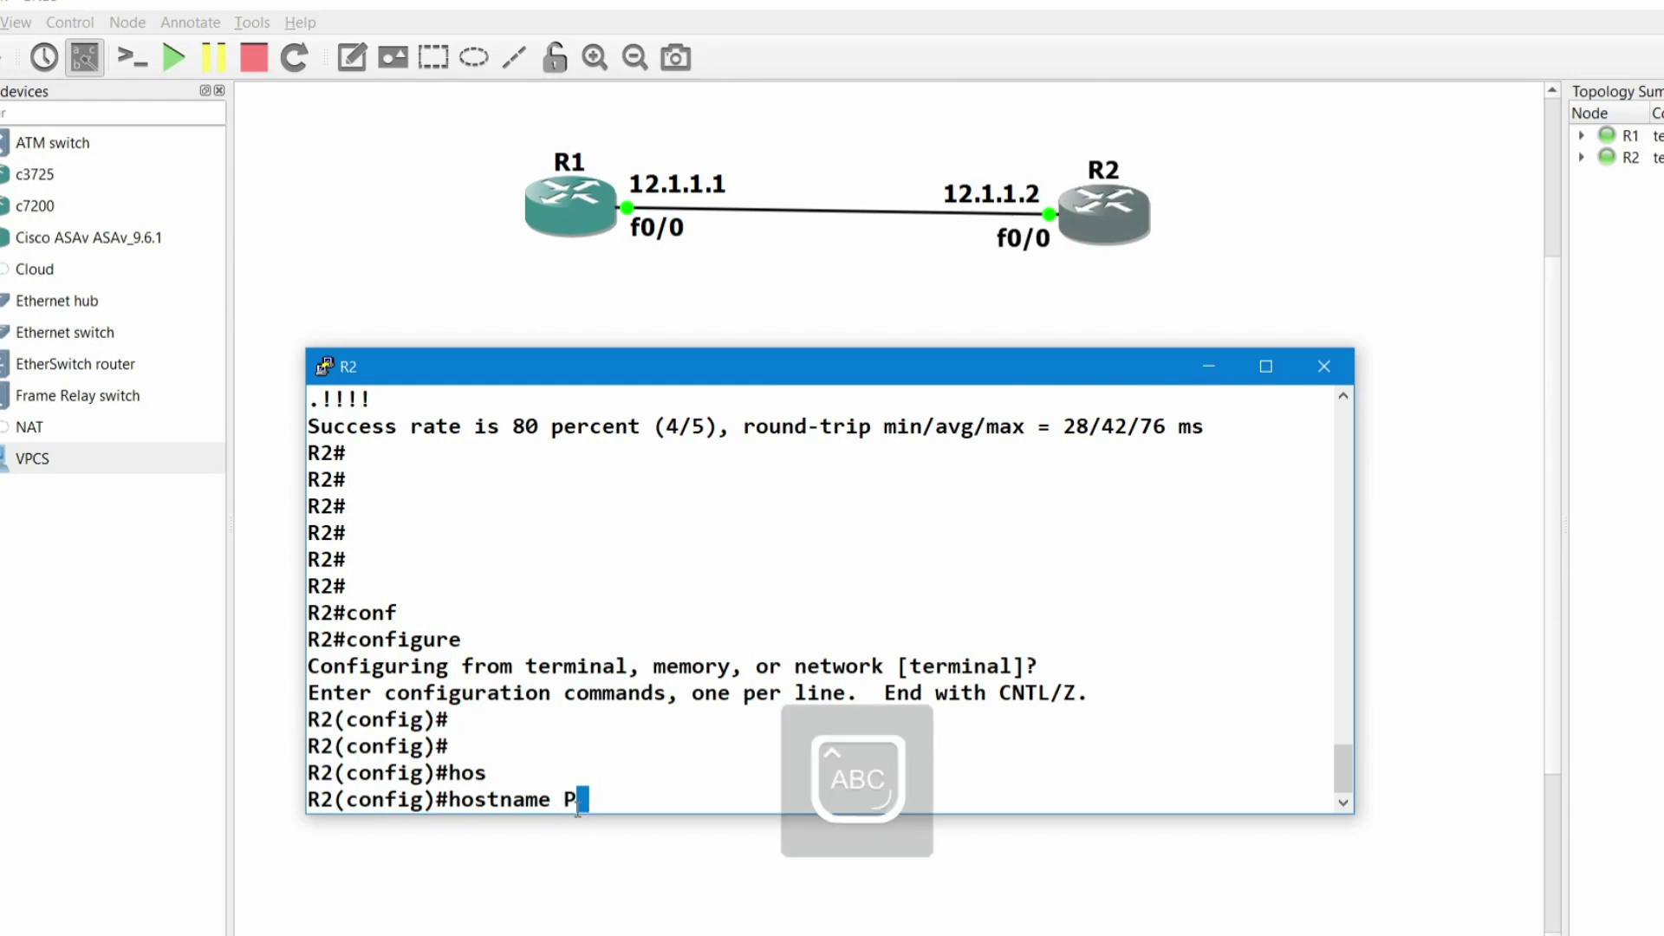
pyautogui.press('Return')
pyautogui.press('Return')
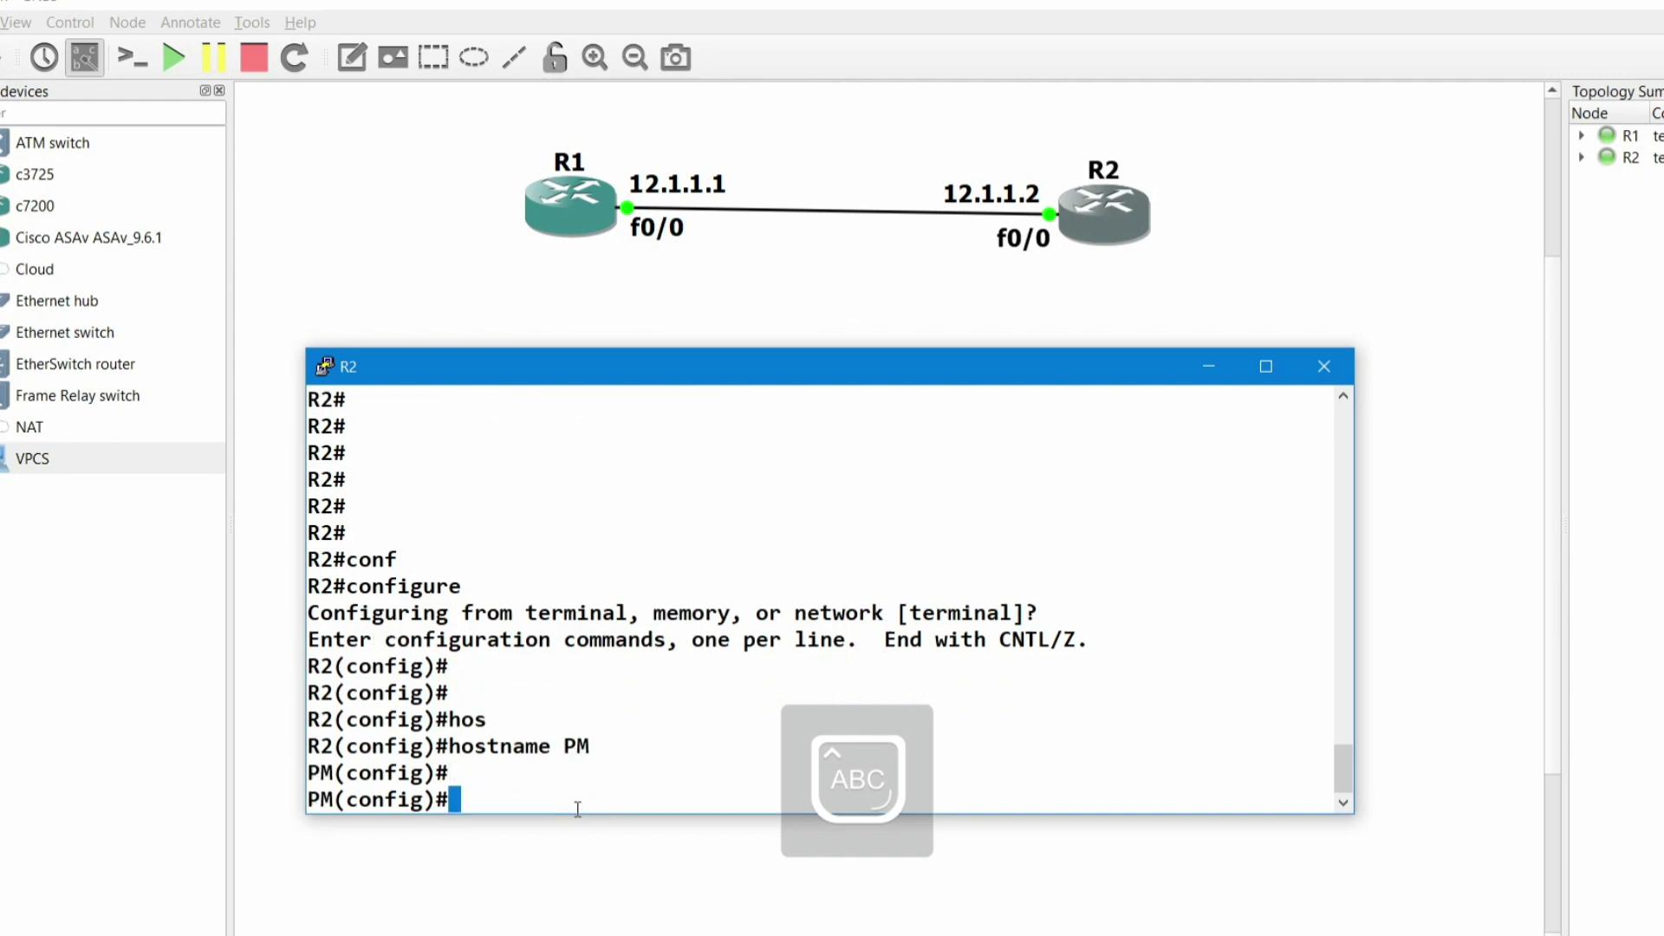
pyautogui.press('Return')
pyautogui.press('capslock')
pyautogui.write('ip ')
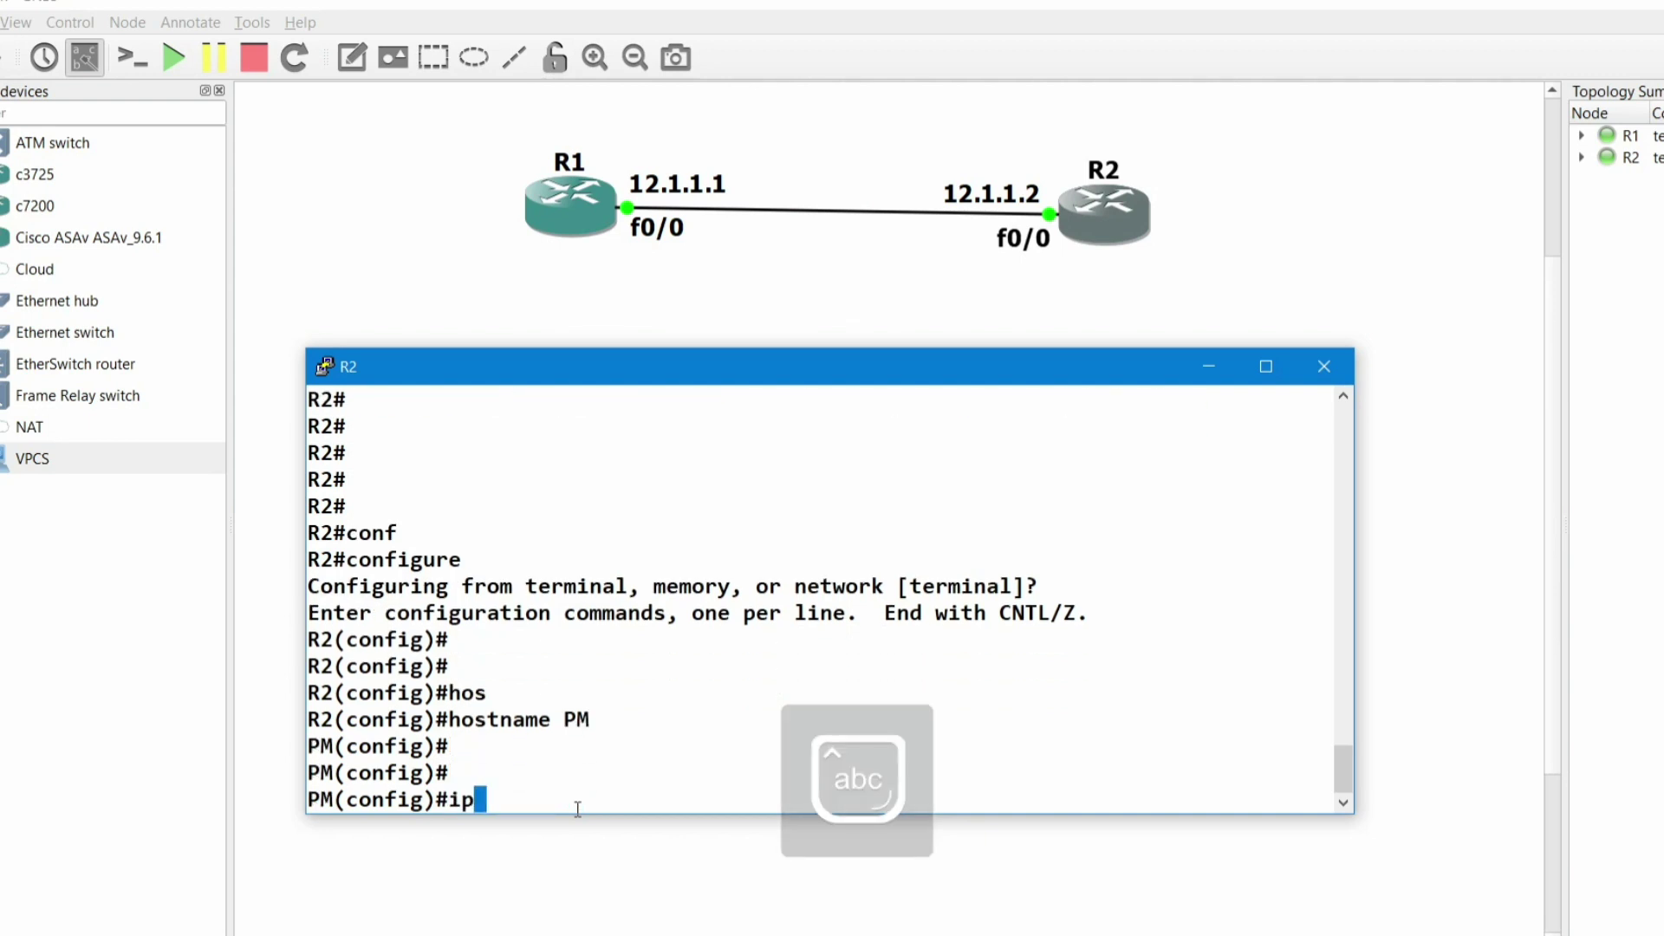
pyautogui.write('dom')
pyautogui.press('Tab')
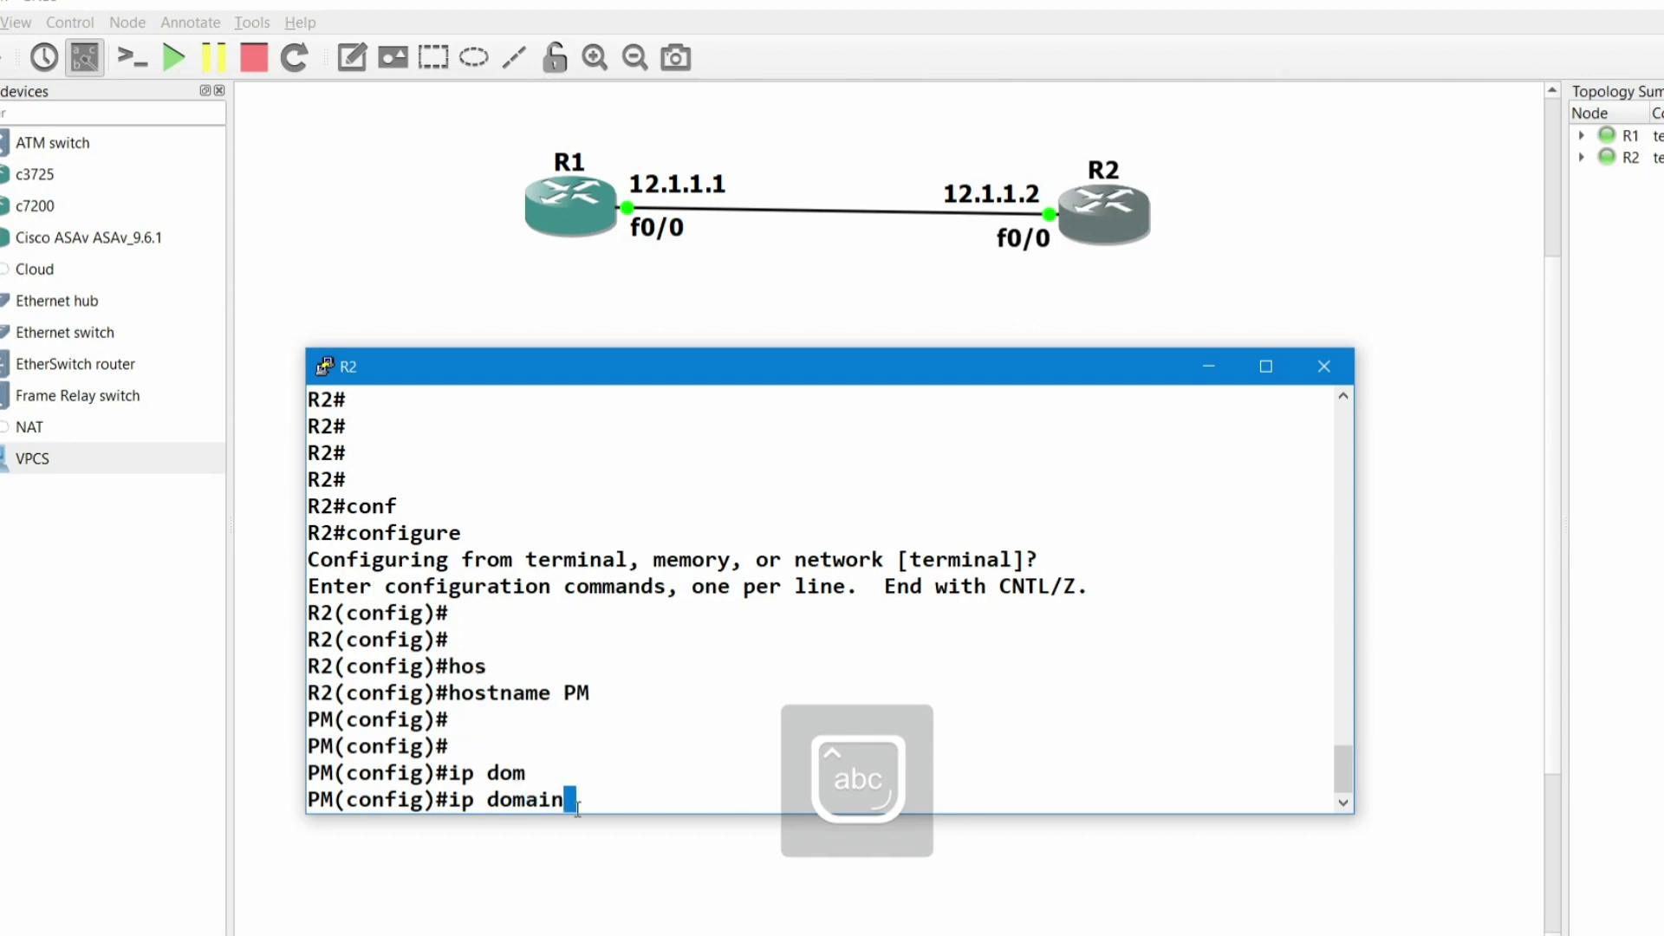
pyautogui.write('-n')
pyautogui.press('Tab')
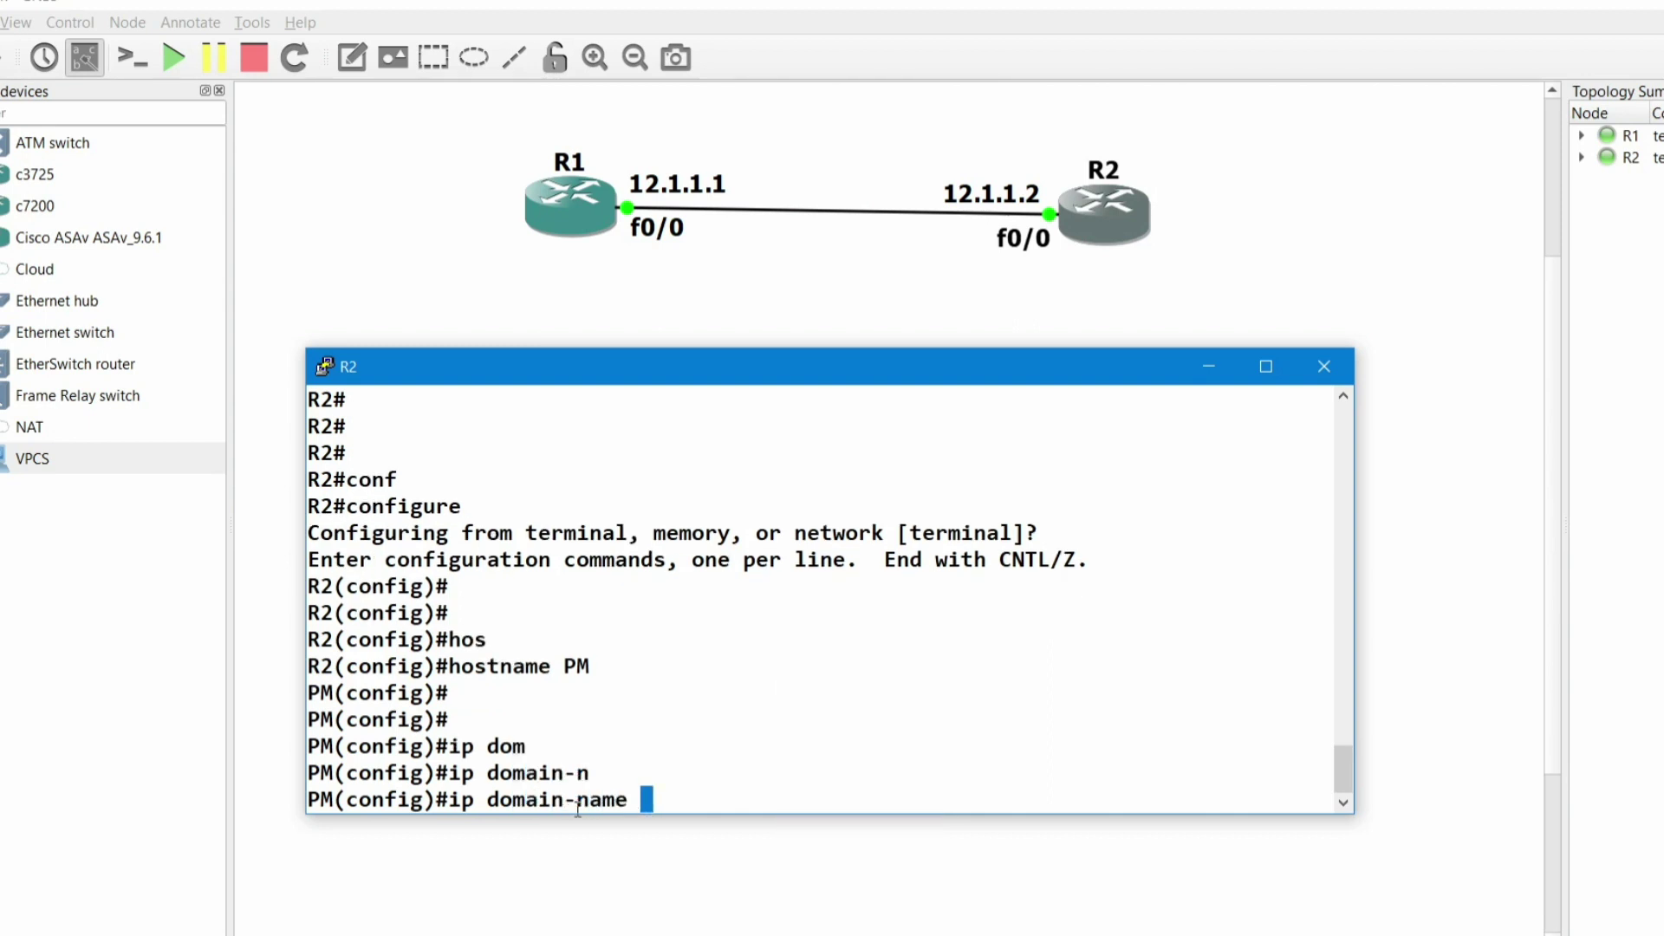
pyautogui.write('www.pmnet')
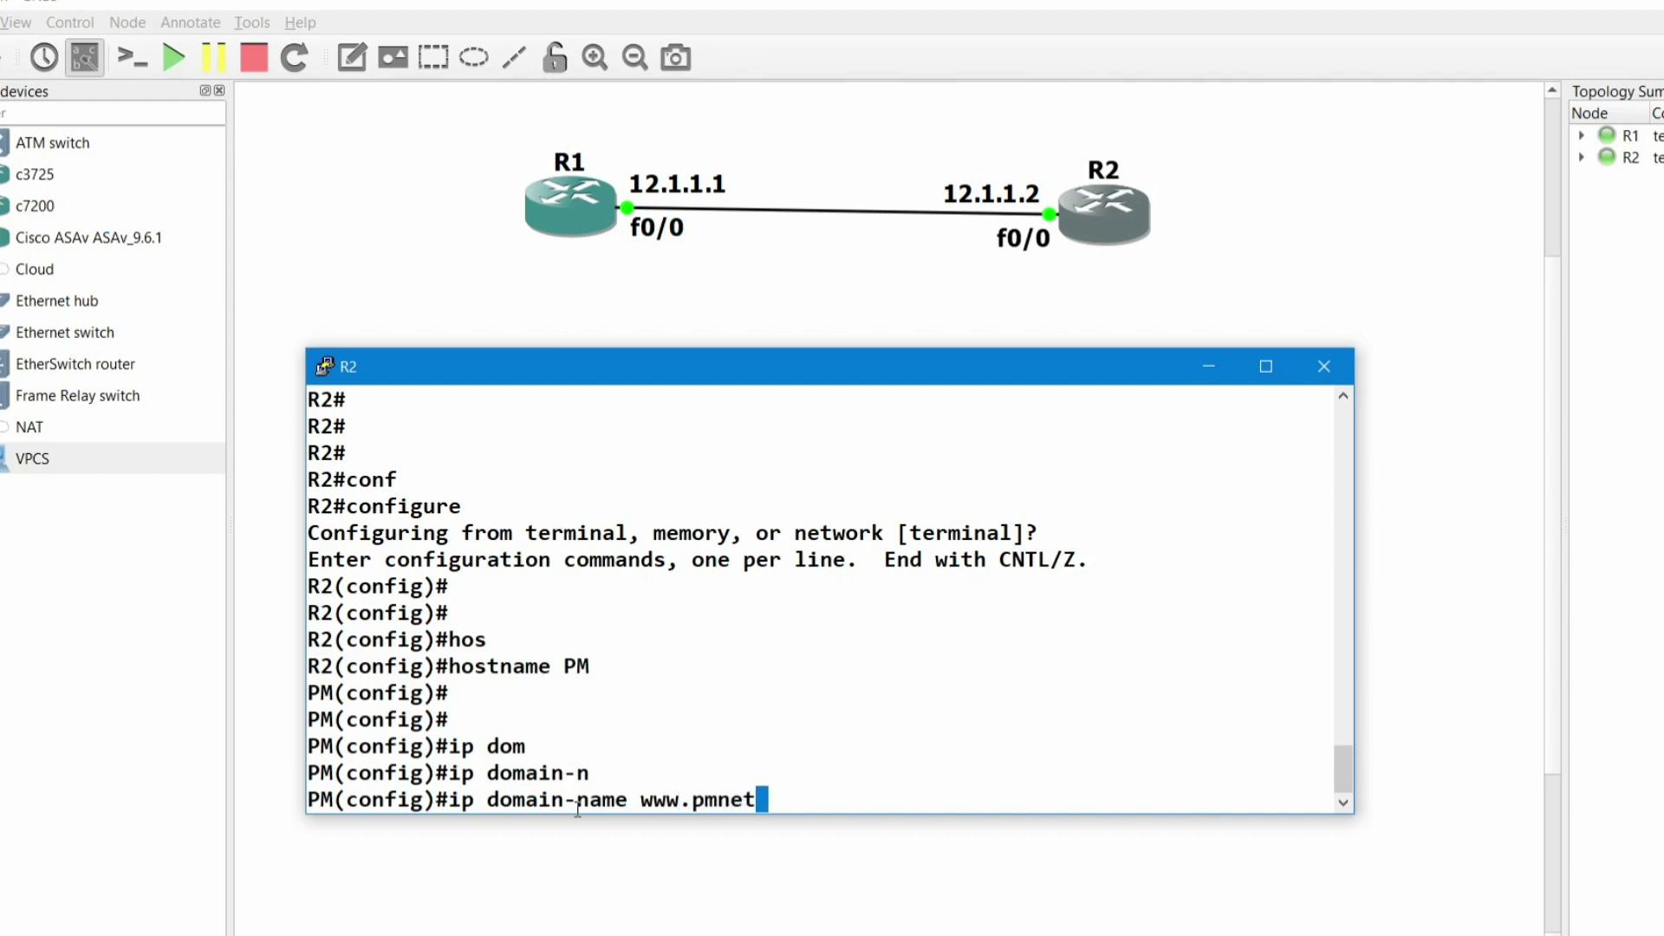
pyautogui.write('.com')
pyautogui.press('Return')
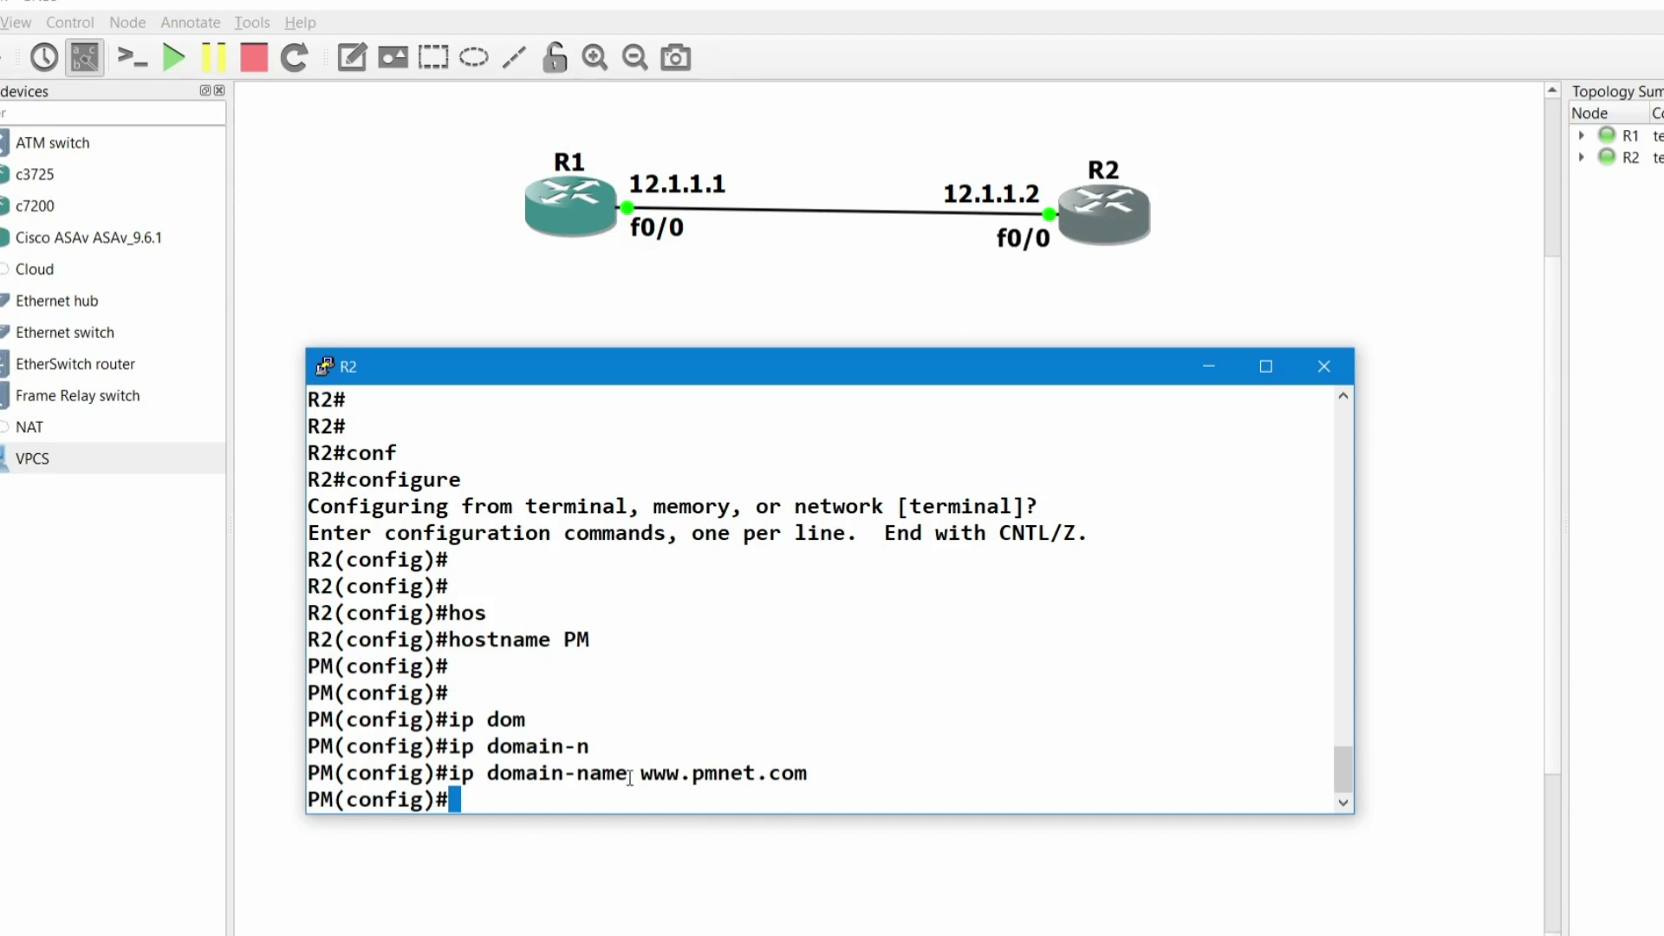
pyautogui.moveTo(642, 769); pyautogui.dragTo(810, 772)
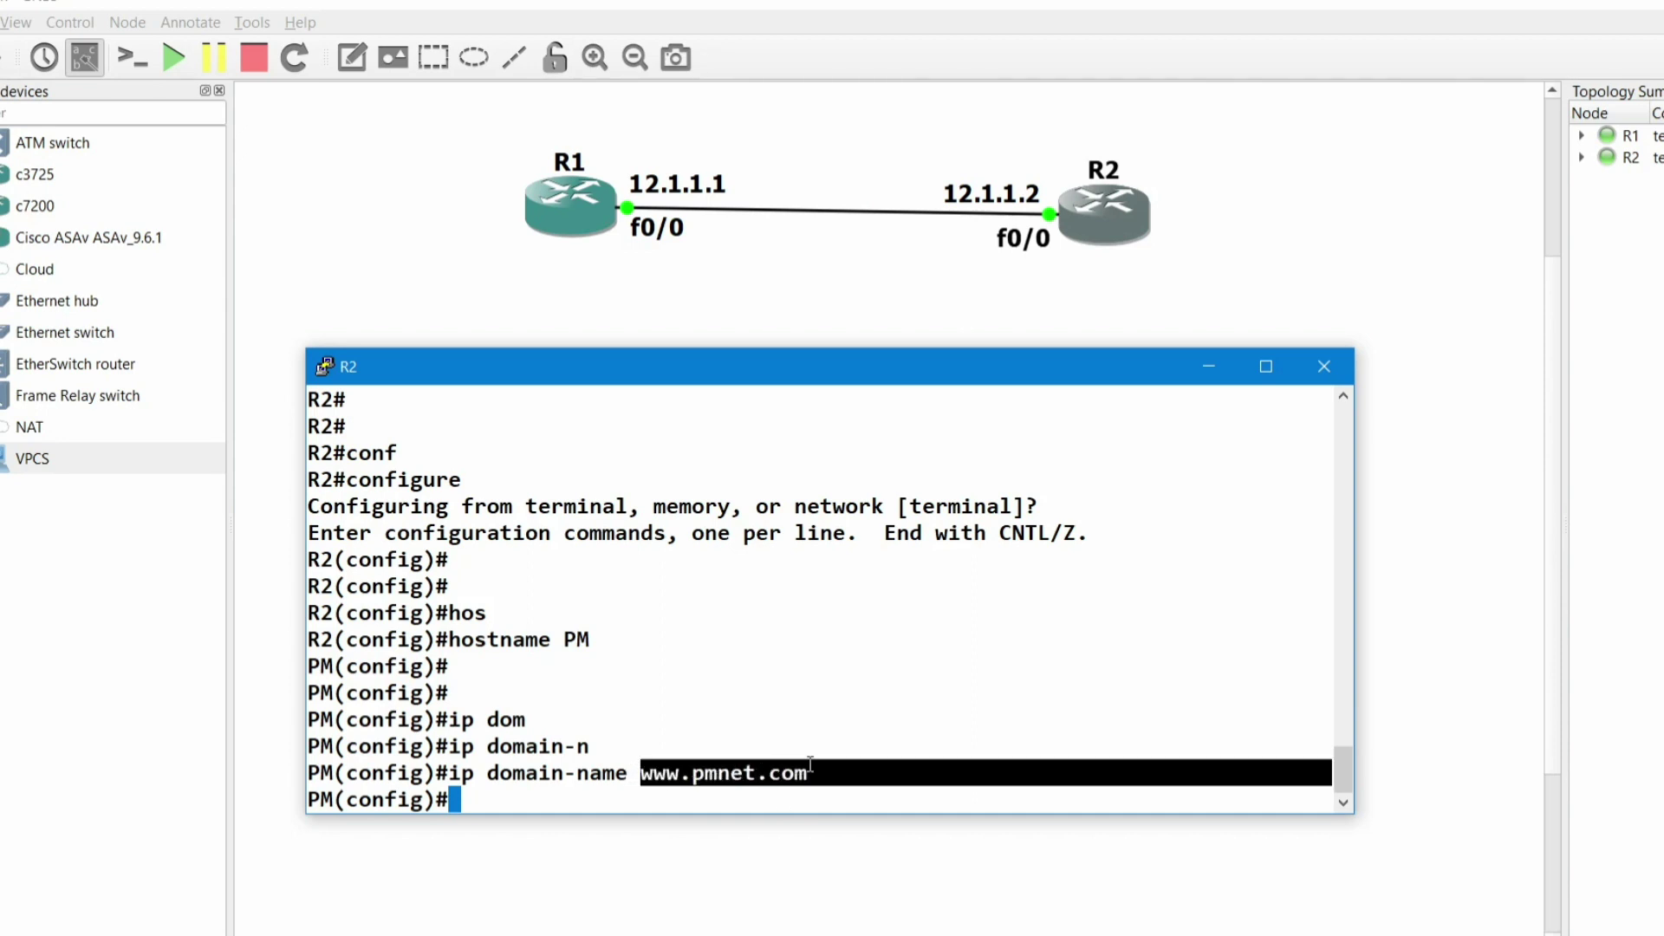
pyautogui.moveTo(612, 646); pyautogui.dragTo(559, 632)
pyautogui.click(630, 764)
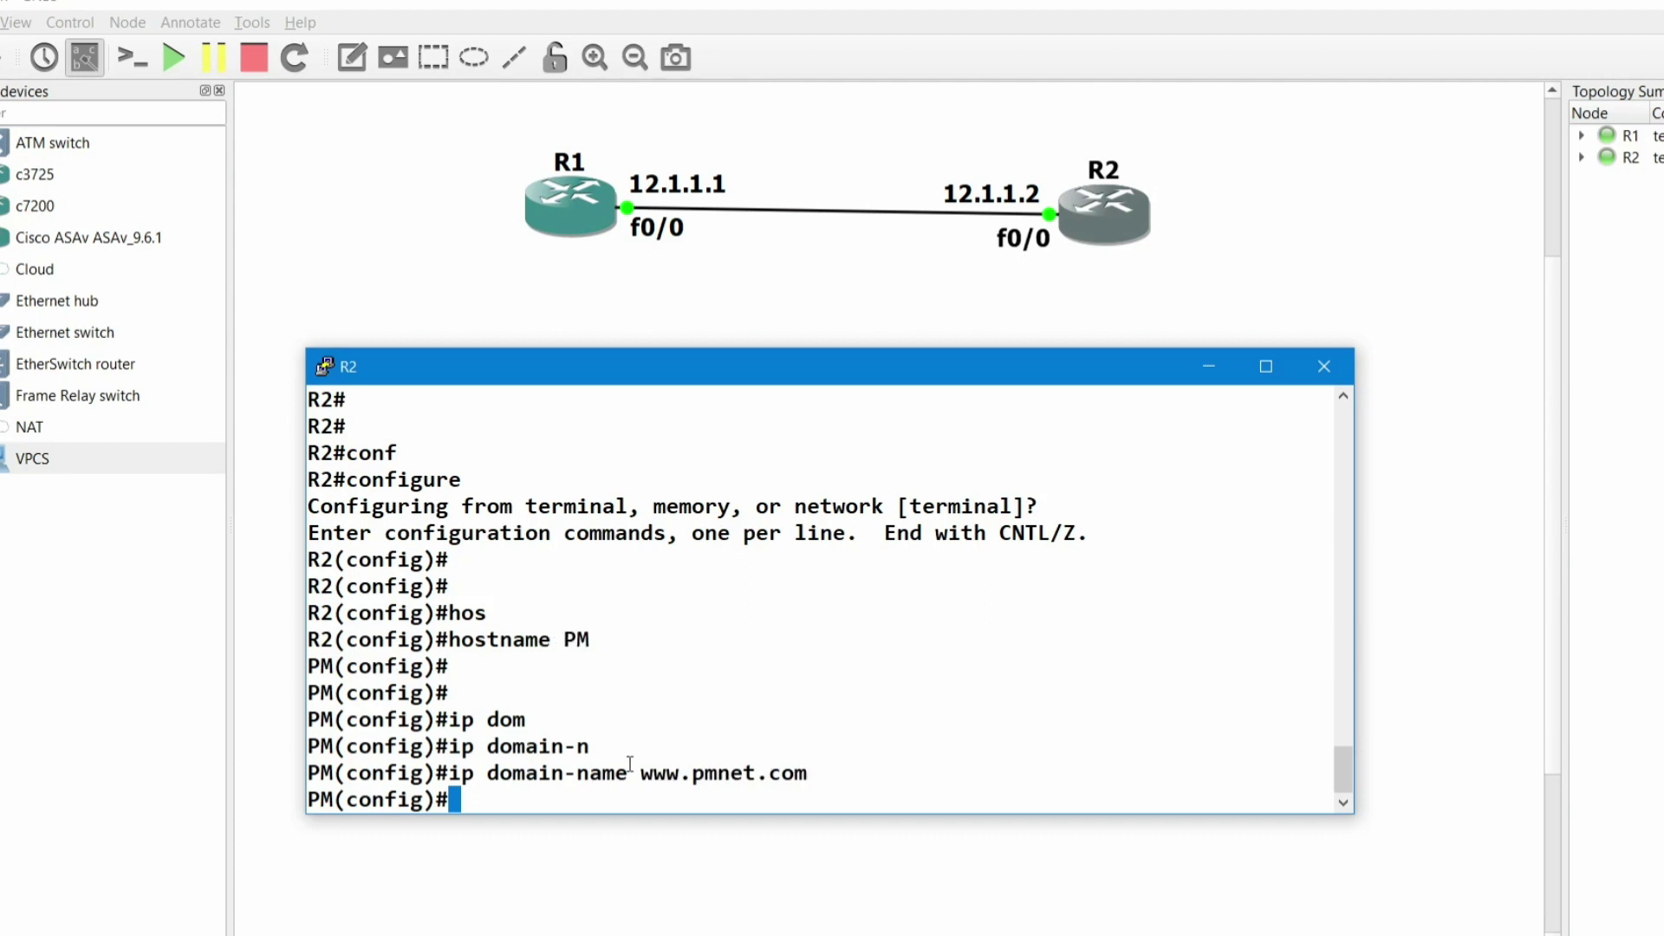
pyautogui.press('Return')
pyautogui.press('Return')
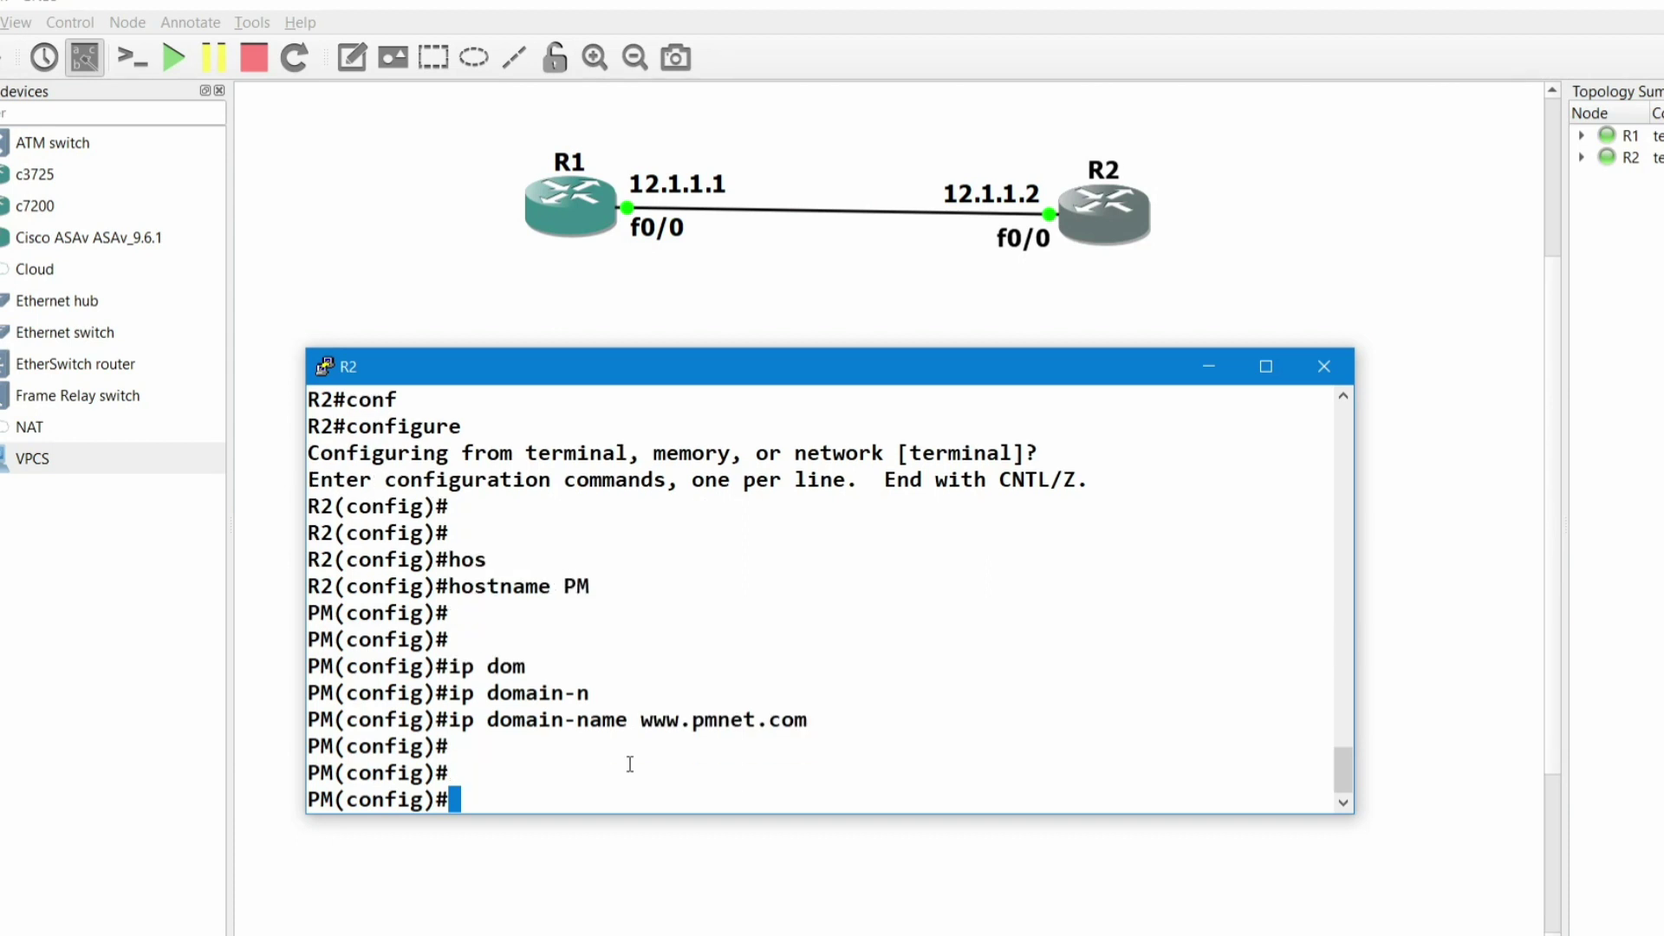
# - Enter line configuration for vty lines 0 to 15
pyautogui.write('lin')
pyautogui.press('Tab')
pyautogui.write('v')
pyautogui.press('Tab')
pyautogui.write('0')
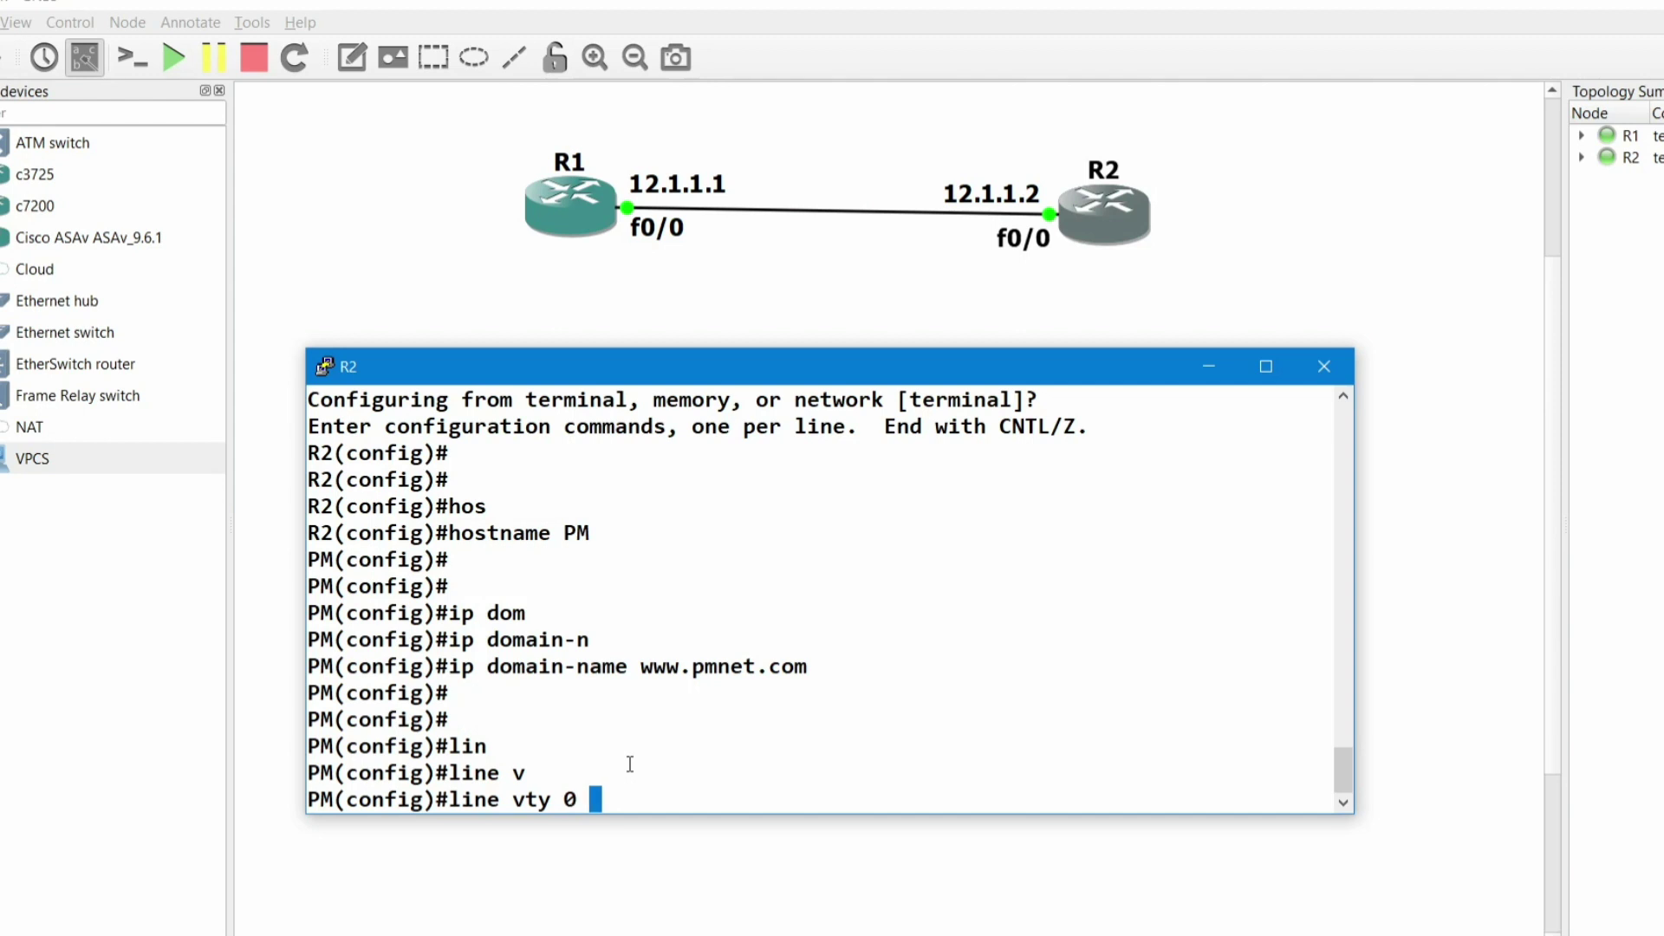
pyautogui.write('1')
pyautogui.press('BackSpace')
pyautogui.write('15')
pyautogui.press('BackSpace')
pyautogui.press('BackSpace')
pyautogui.press('BackSpace')
pyautogui.write('15')
pyautogui.press('Return')
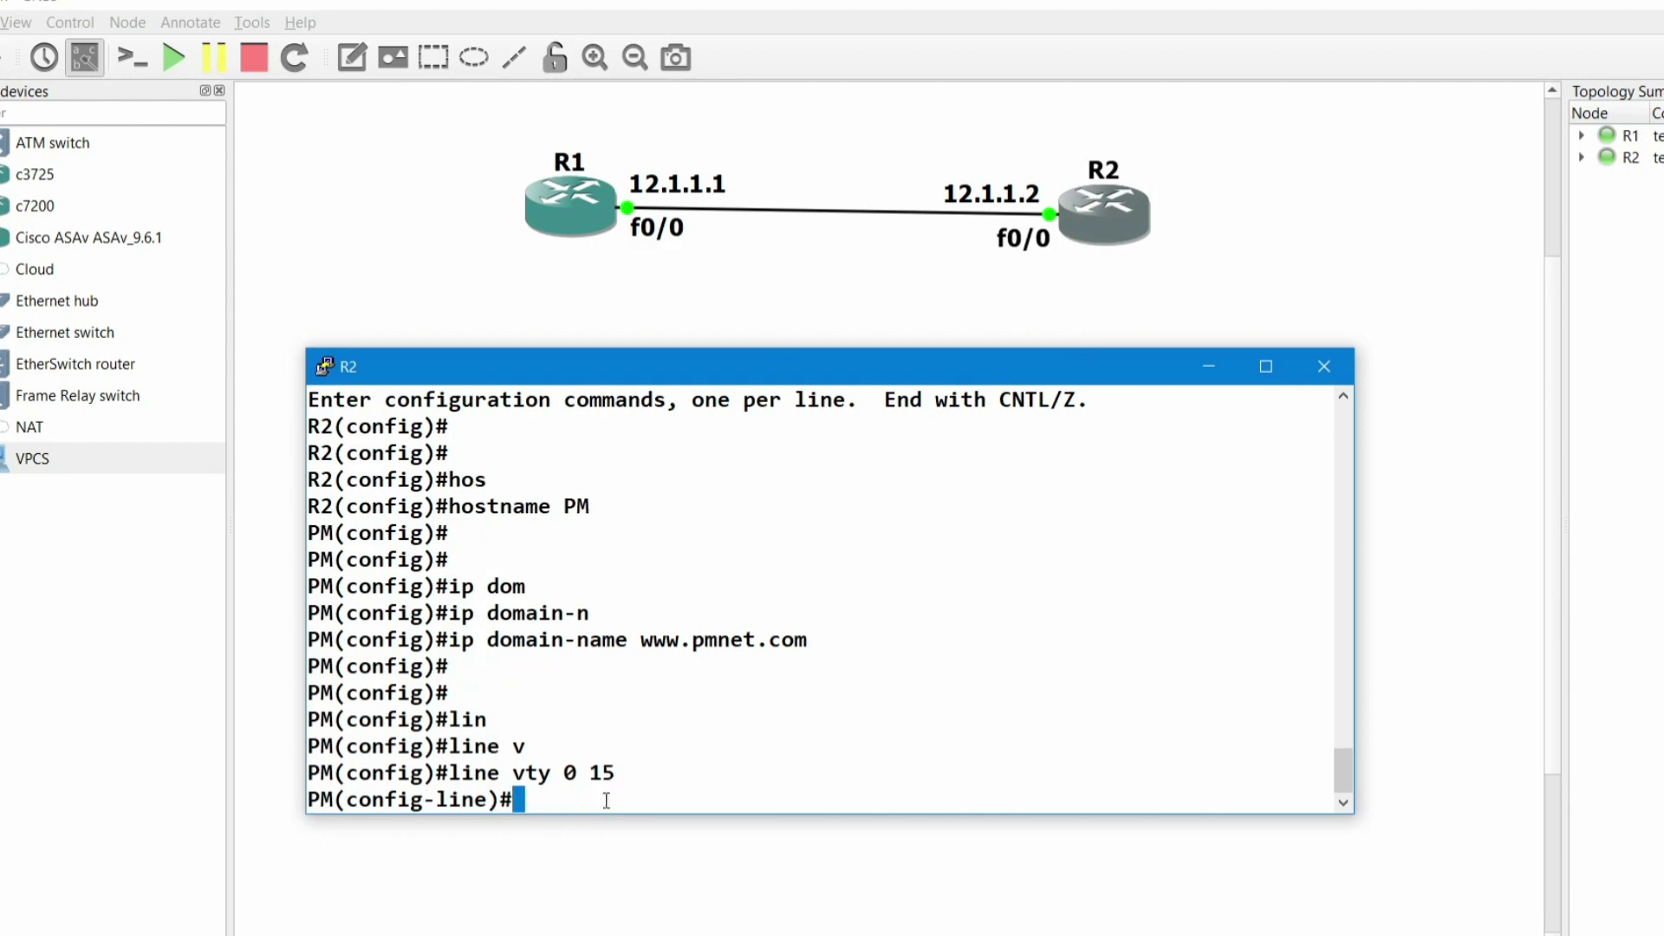
# - Apply login local to the vty lines
pyautogui.write('logi')
pyautogui.press('Tab')
pyautogui.write('lo')
pyautogui.press('Tab')
pyautogui.press('Return')
pyautogui.press('Return')
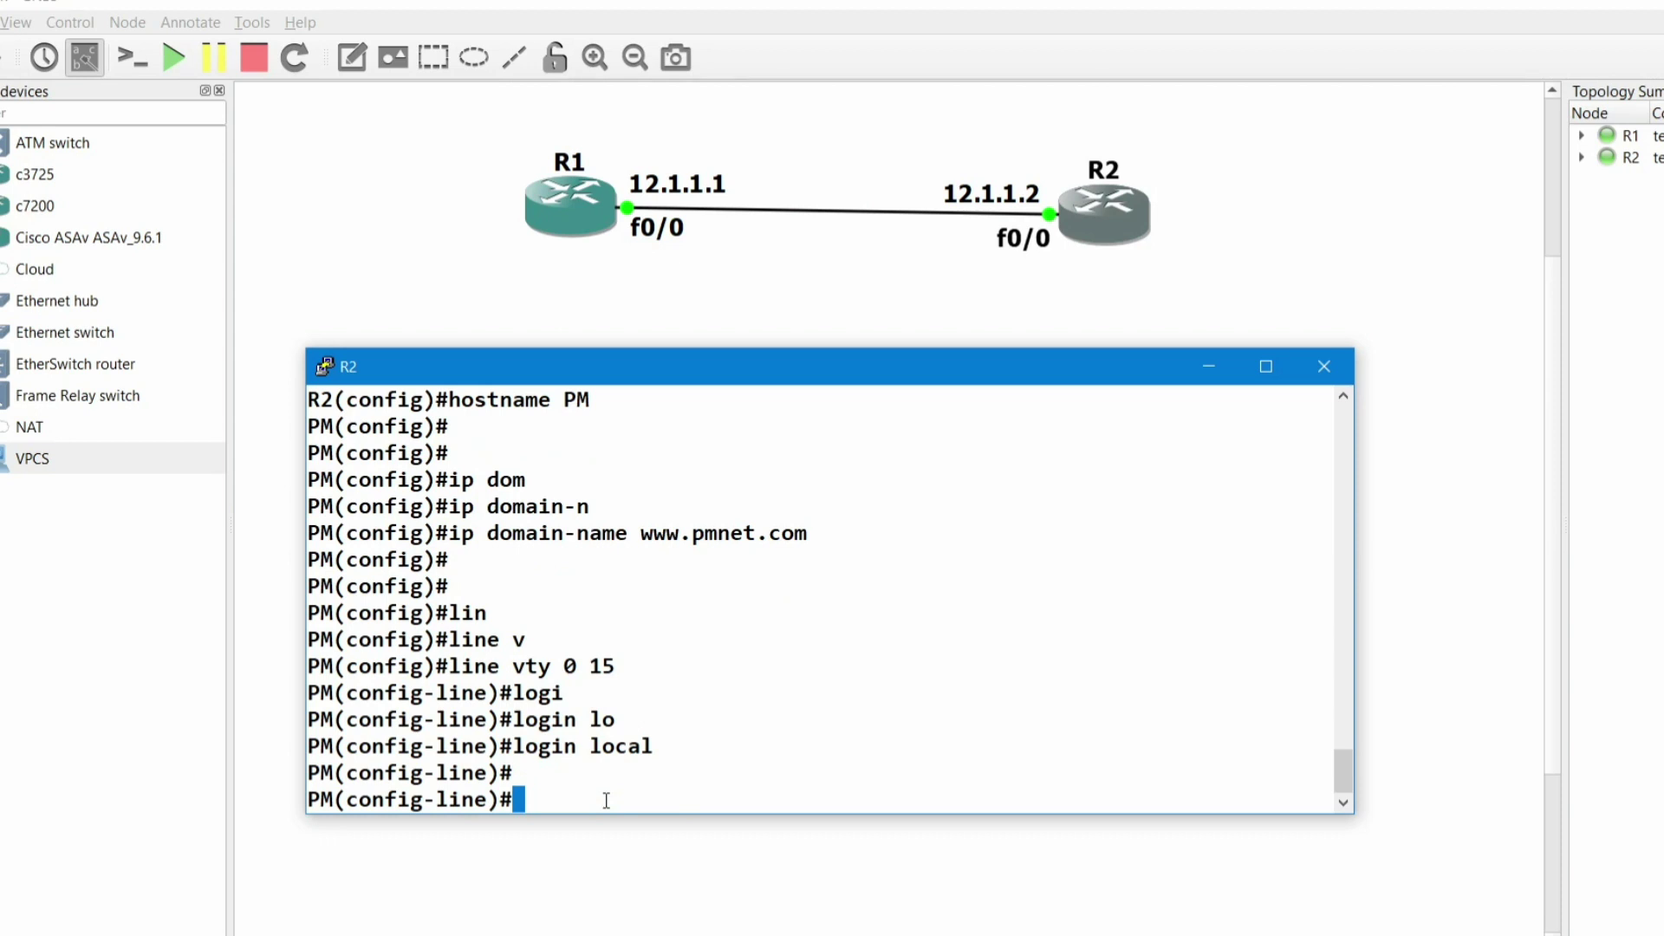
# - Restrict the vty lines to transport input ssh and exit line configuration
pyautogui.write('tr')
pyautogui.press('Tab')
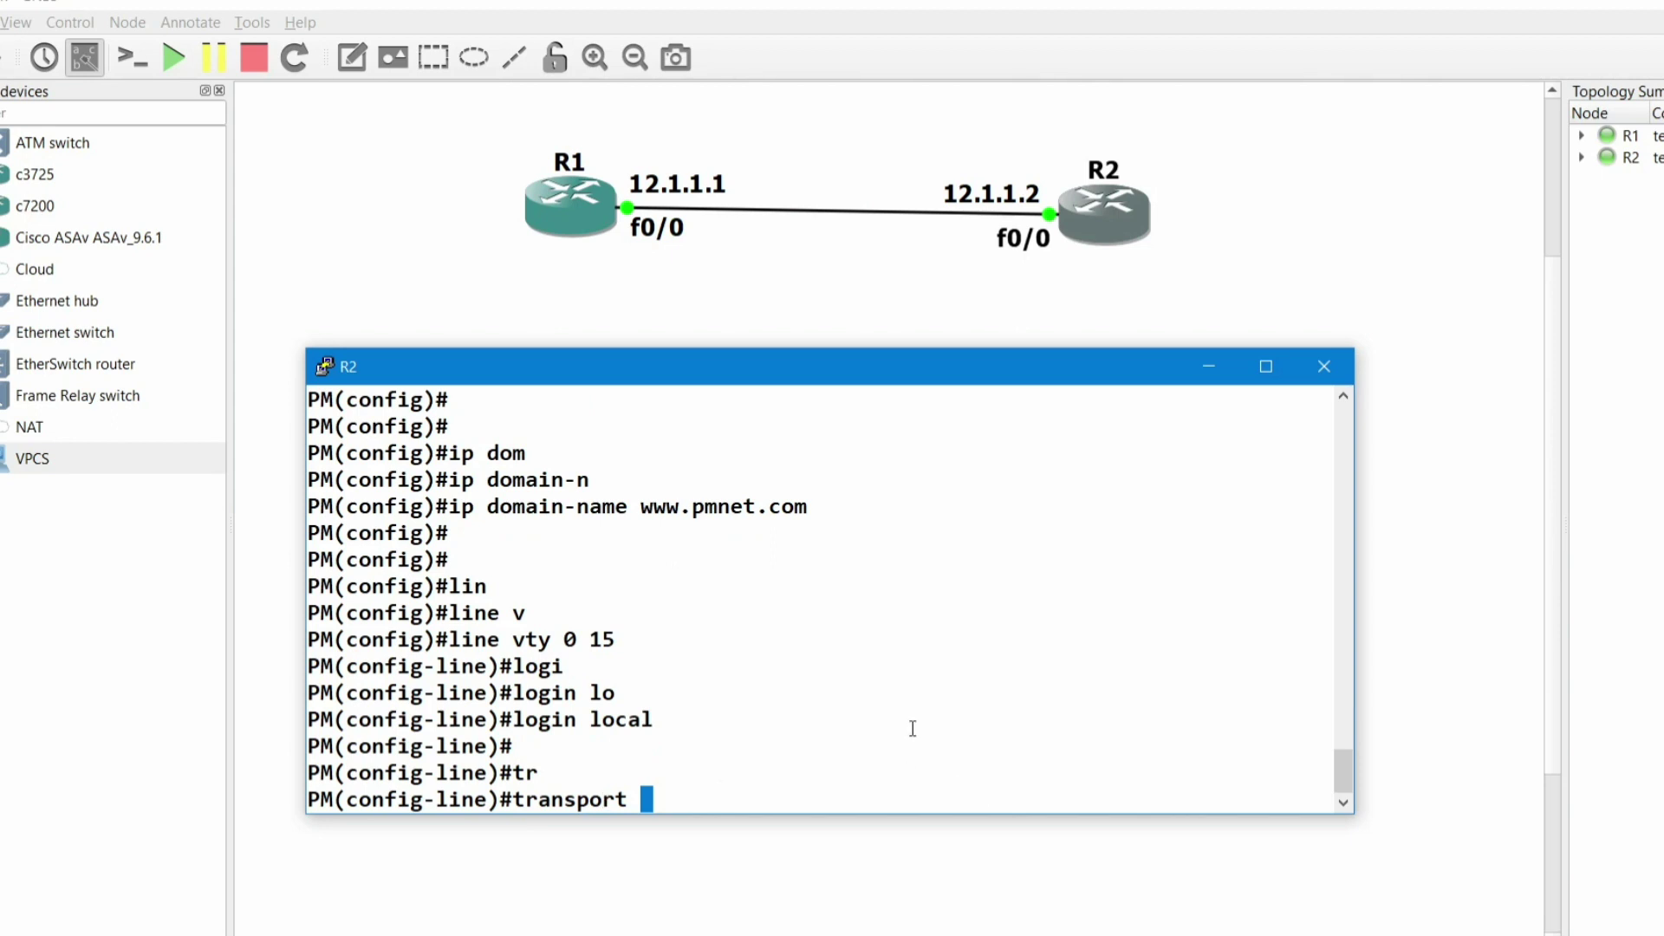
pyautogui.write('in')
pyautogui.press('Tab')
pyautogui.write('ss')
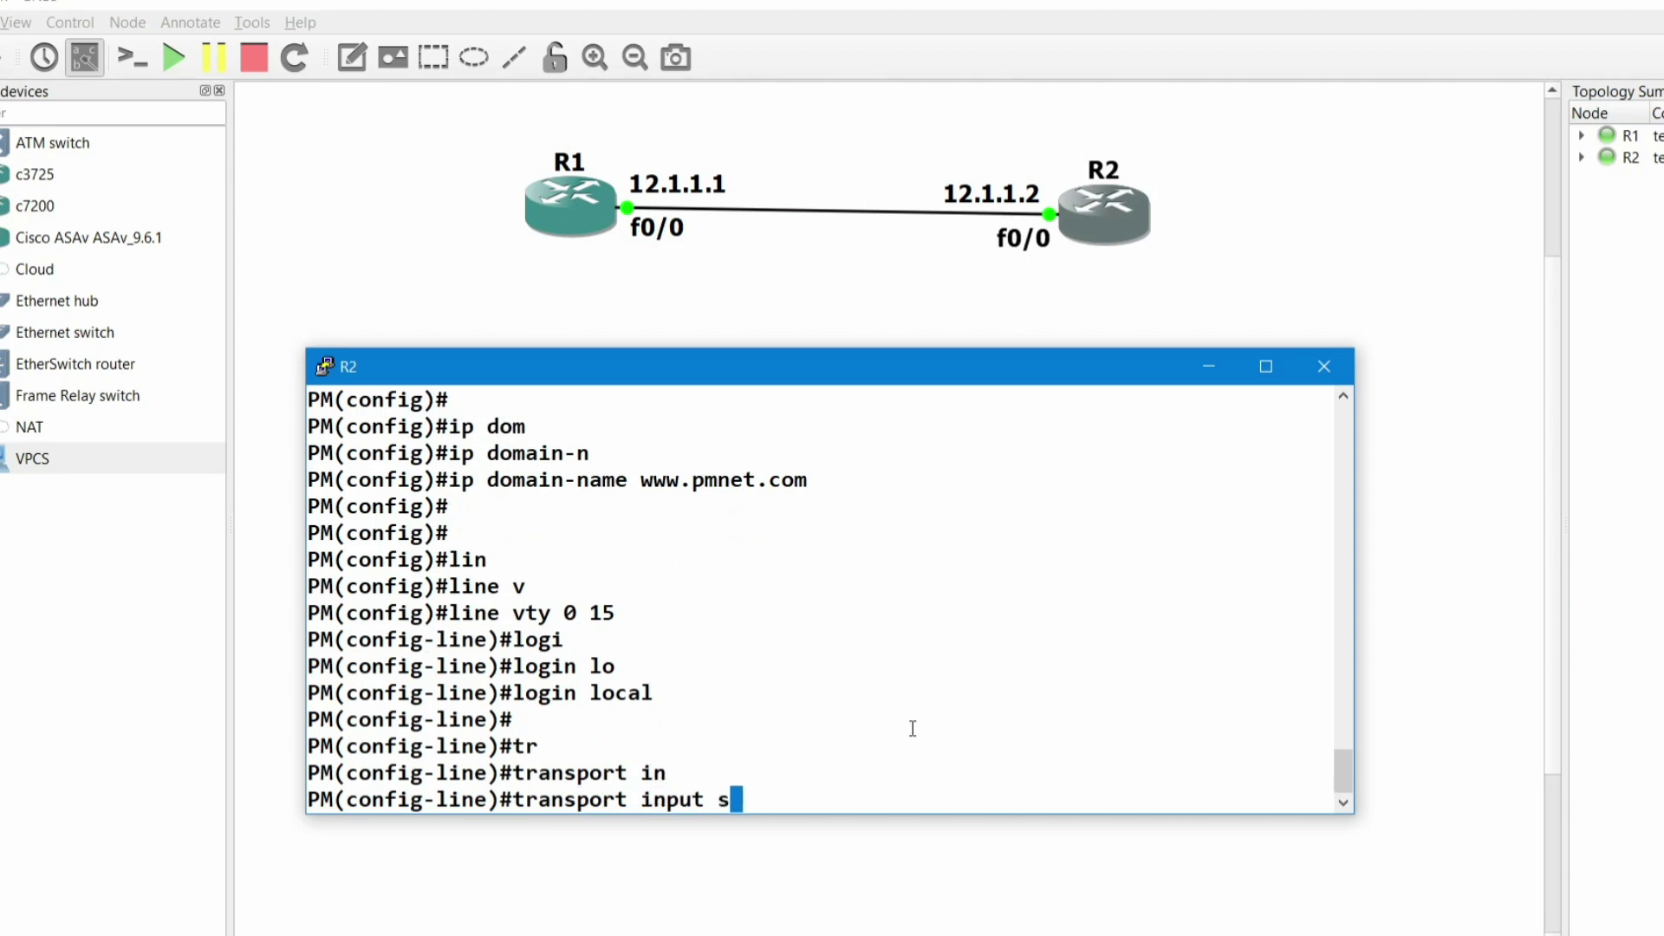
pyautogui.press('Tab')
pyautogui.press('Return')
pyautogui.press('Return')
pyautogui.press('Return')
pyautogui.press('Return')
pyautogui.write('exi')
pyautogui.press('Return')
pyautogui.press('Return')
pyautogui.press('Return')
pyautogui.press('Return')
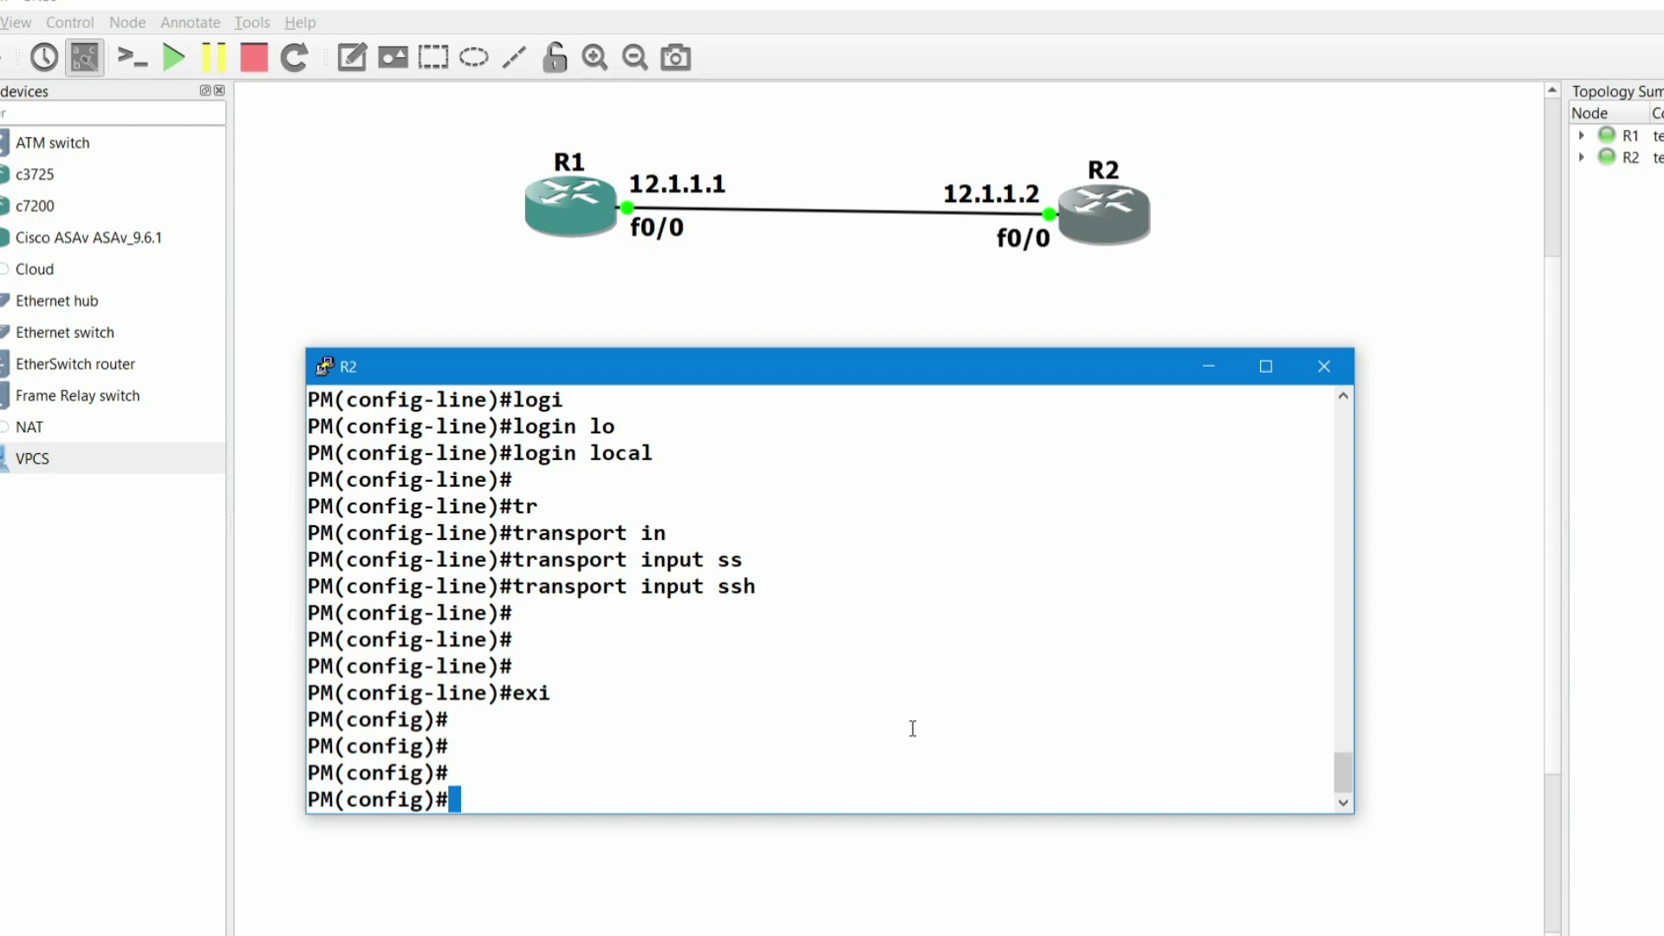
pyautogui.write('c')
# - Run crypto key generate rsa on PM
pyautogui.write('y')
pyautogui.press('Tab')
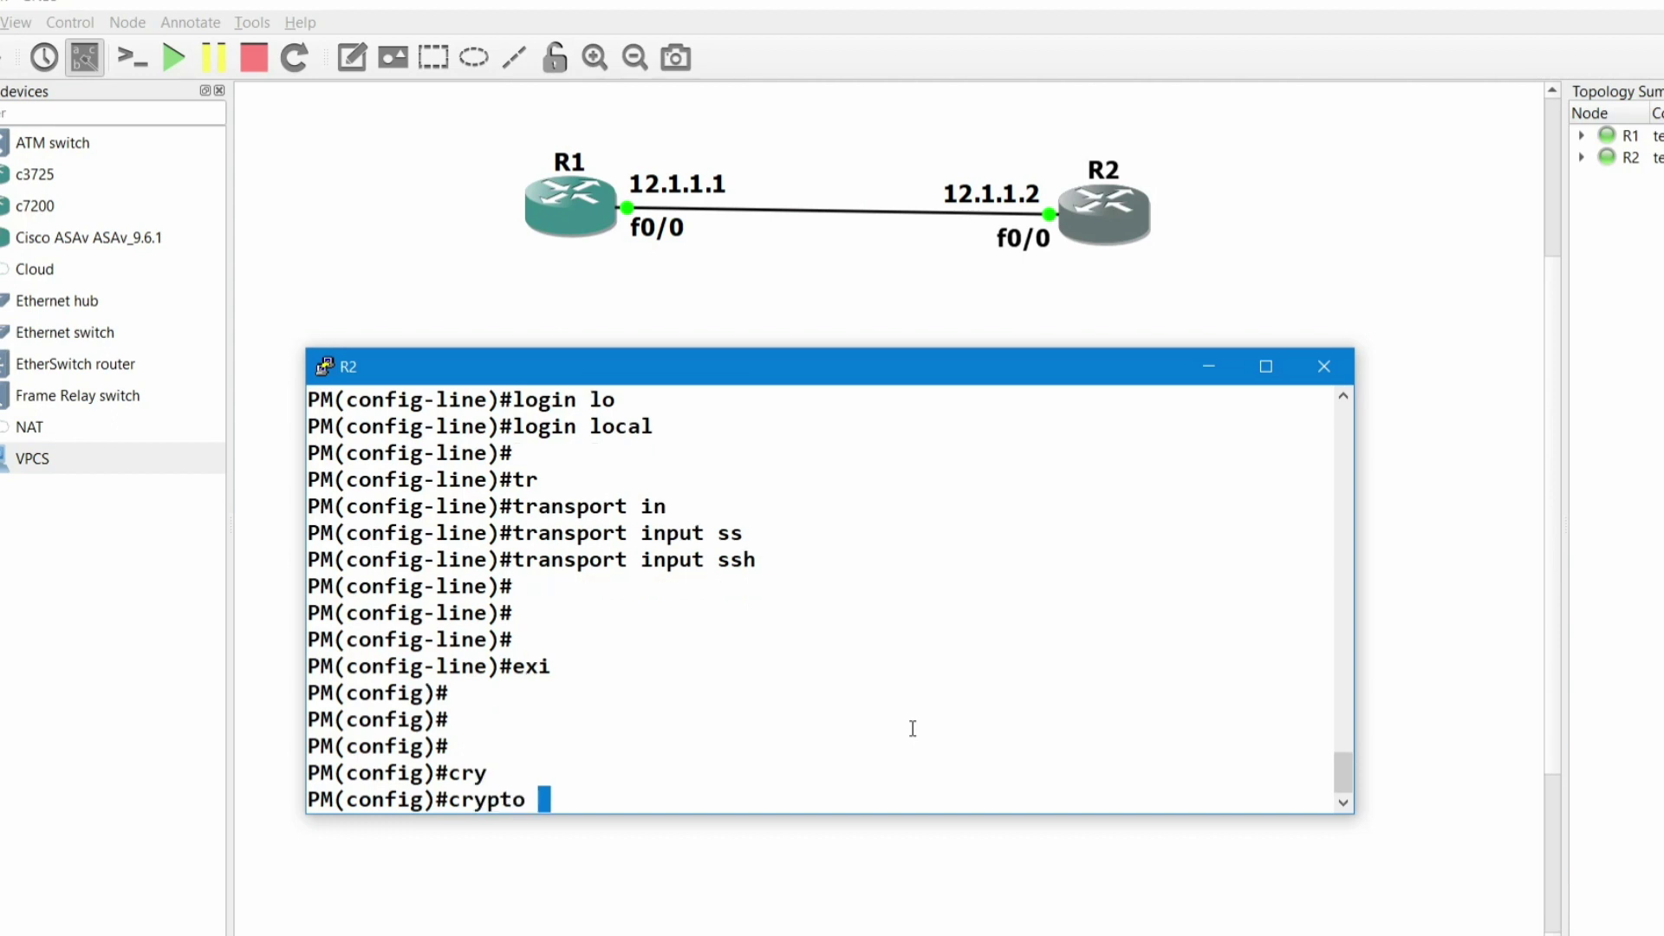
pyautogui.write('k')
pyautogui.press('Tab')
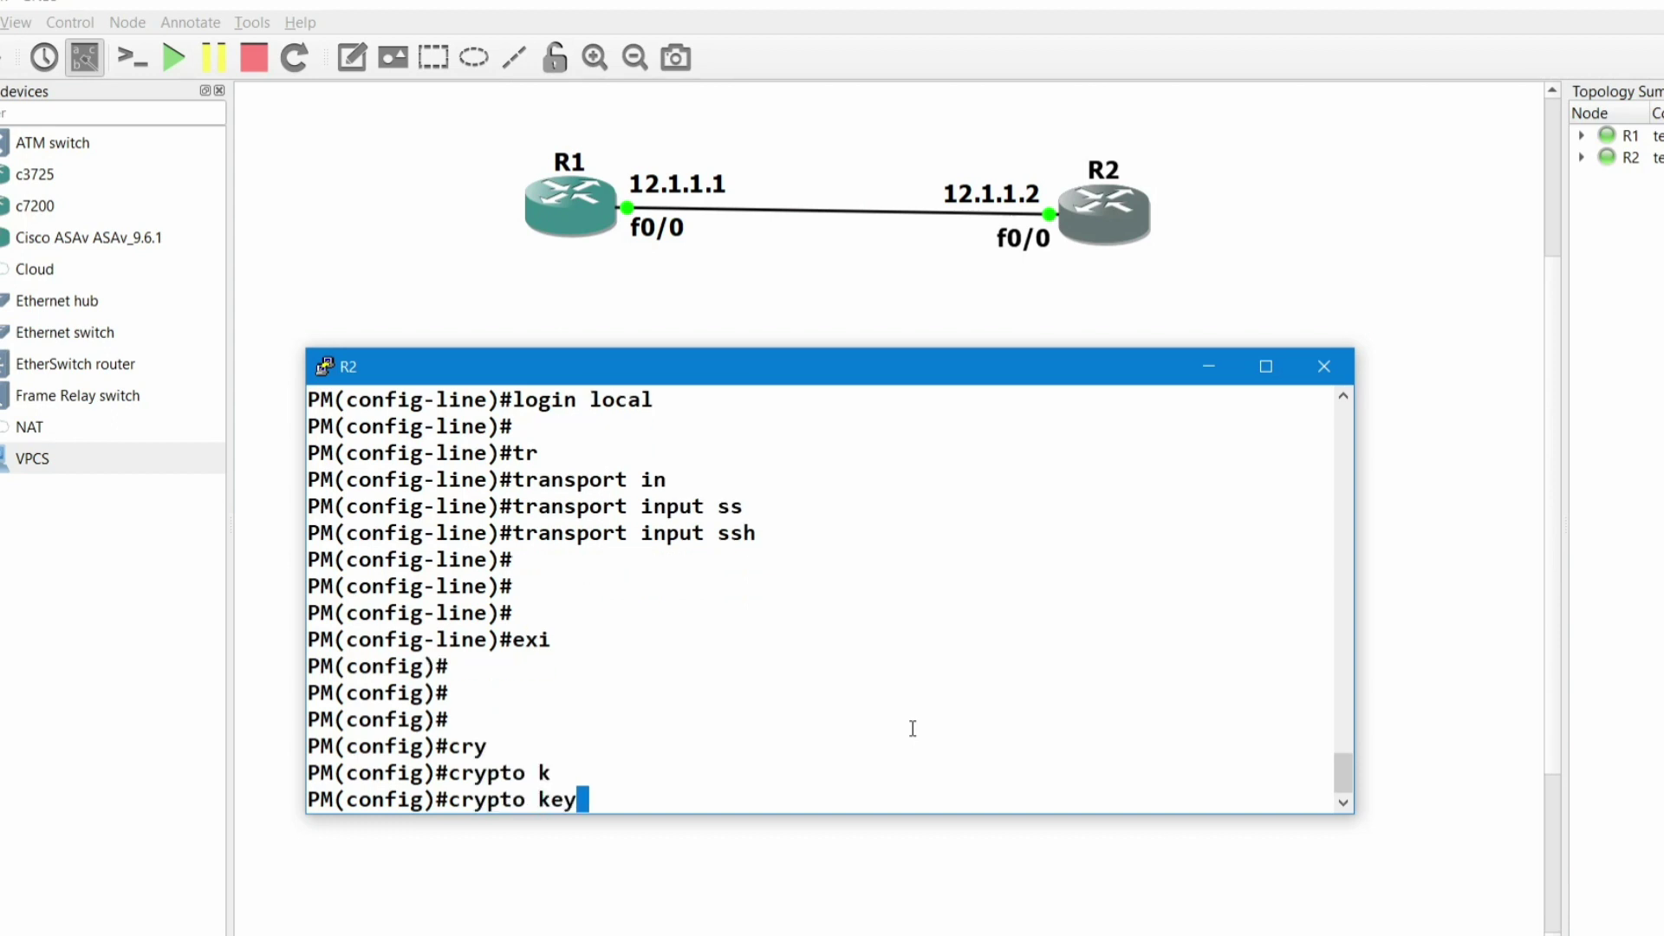
pyautogui.write('g')
pyautogui.press('Tab')
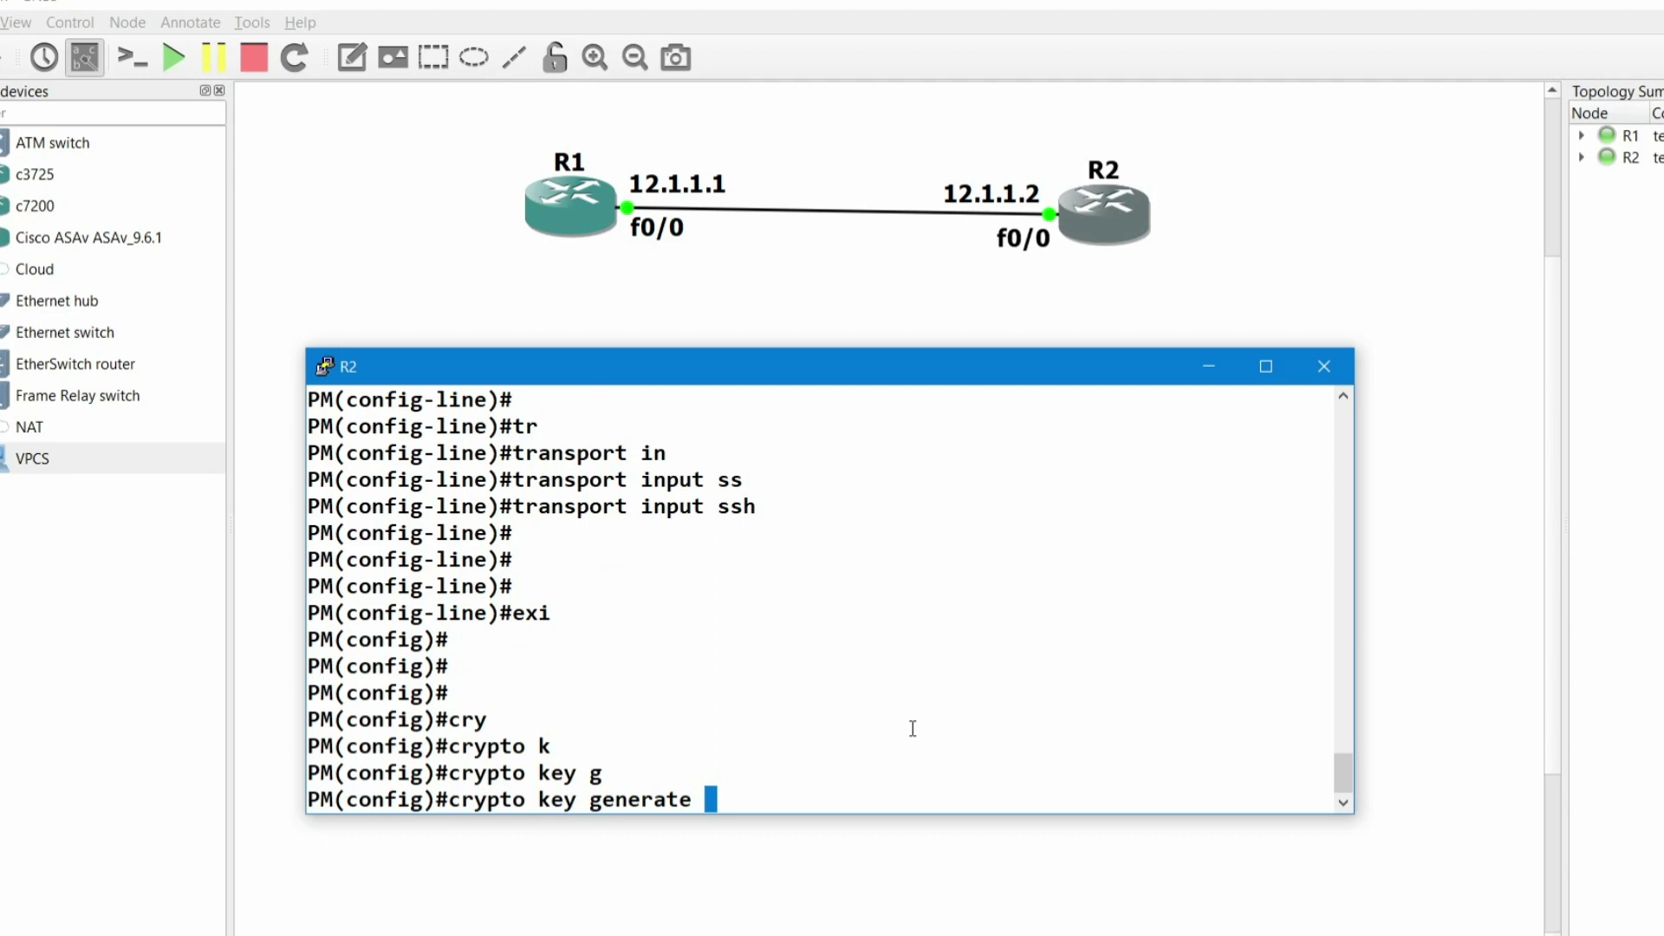
pyautogui.write('r')
pyautogui.press('Tab')
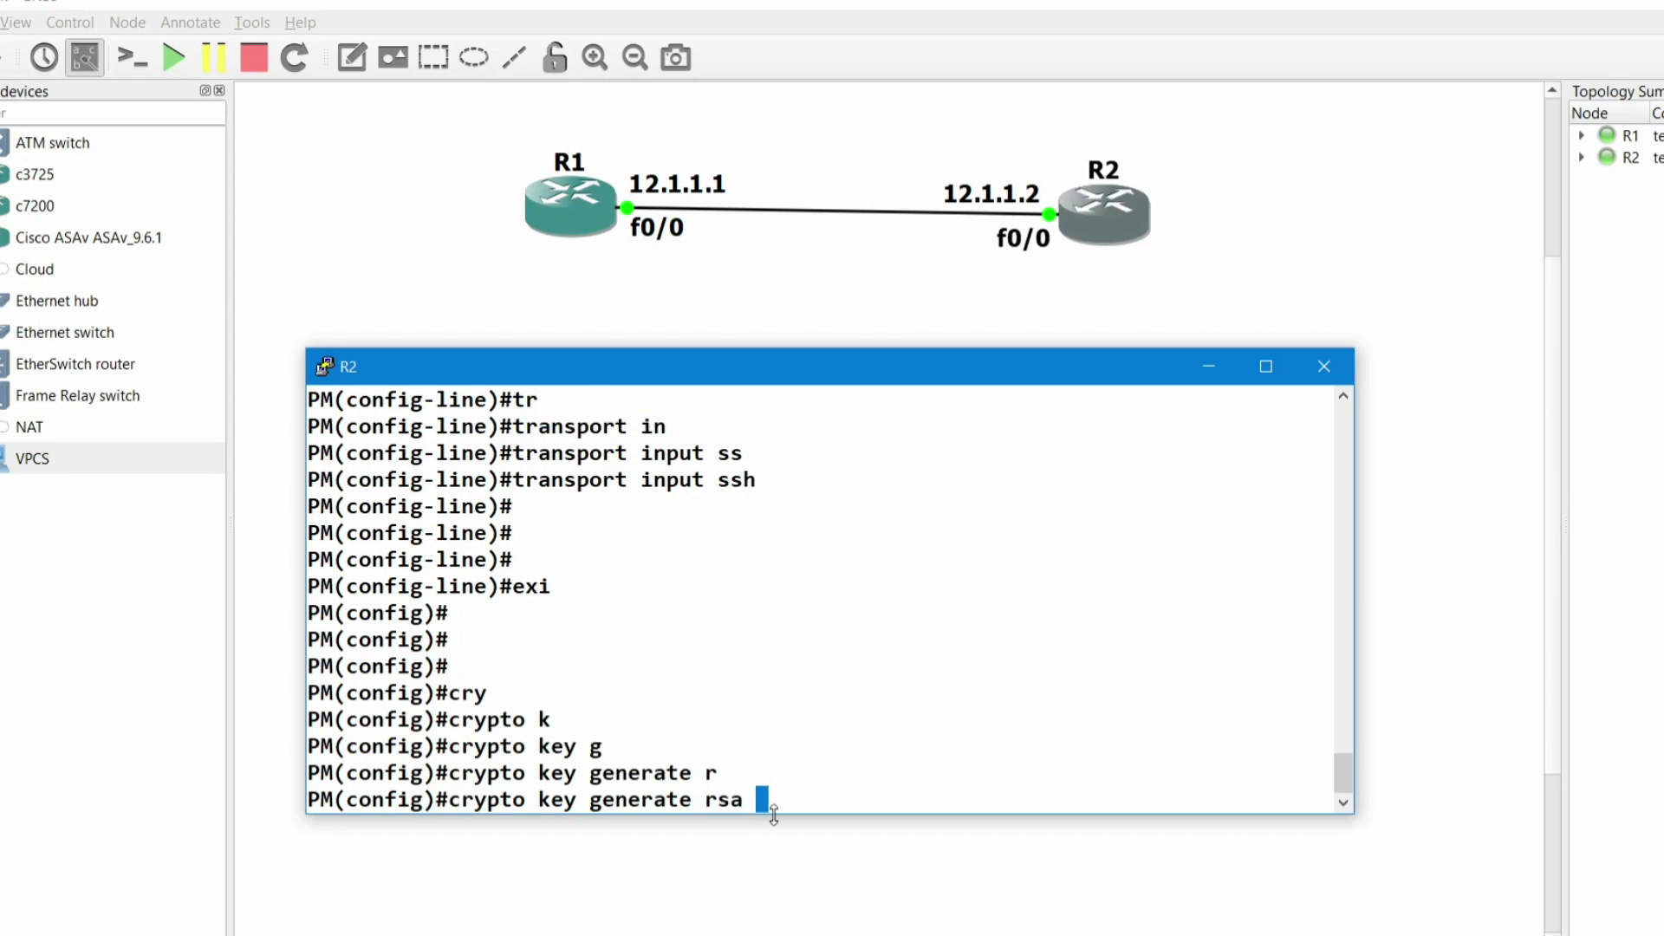
pyautogui.moveTo(751, 807); pyautogui.dragTo(467, 805)
pyautogui.click(842, 795)
pyautogui.press('Return')
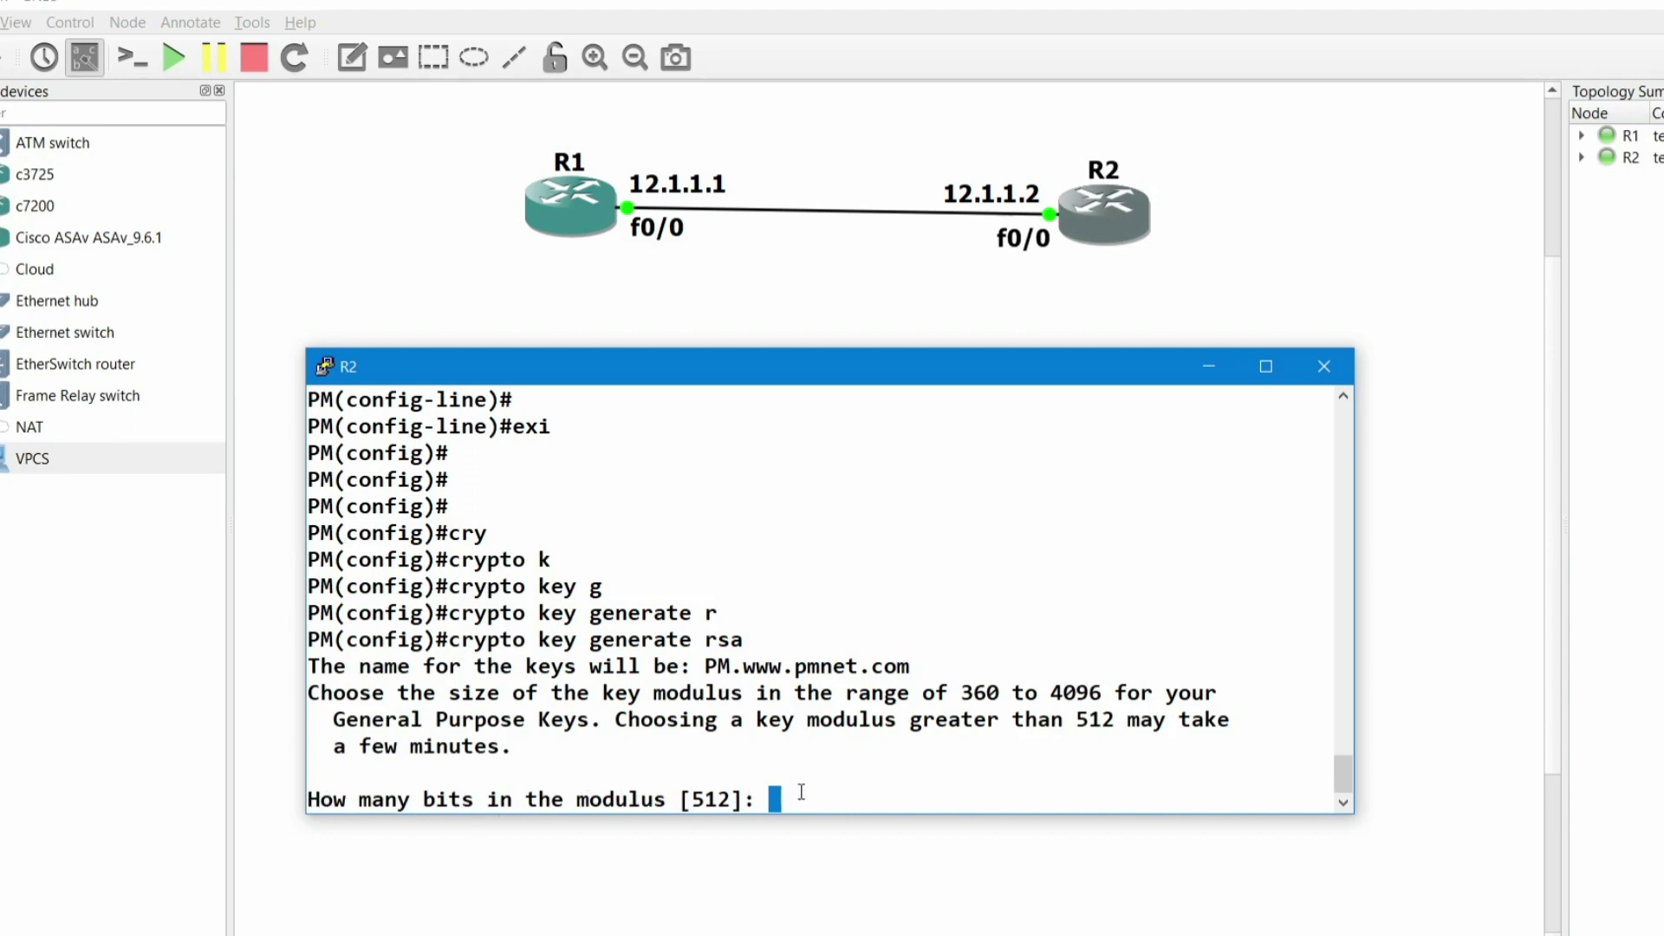
# - Enter a 1010-bit modulus to generate the RSA keys, enabling SSH 1.99
pyautogui.moveTo(953, 691); pyautogui.dragTo(1105, 696)
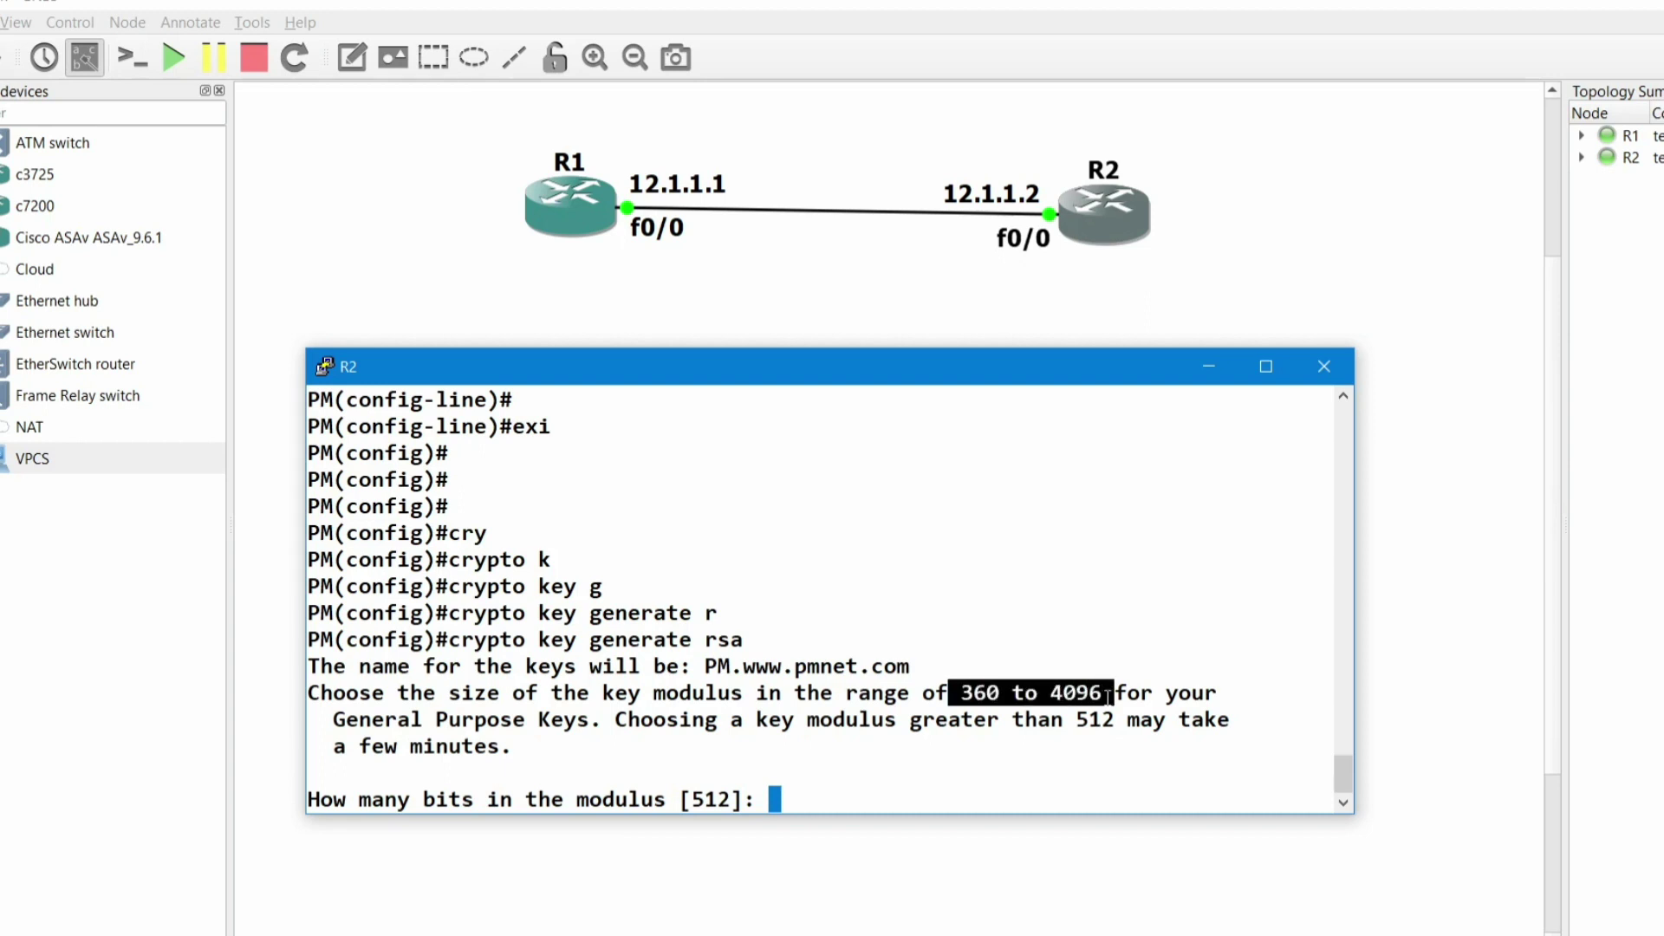
pyautogui.click(775, 798)
pyautogui.write('1010')
pyautogui.press('Return')
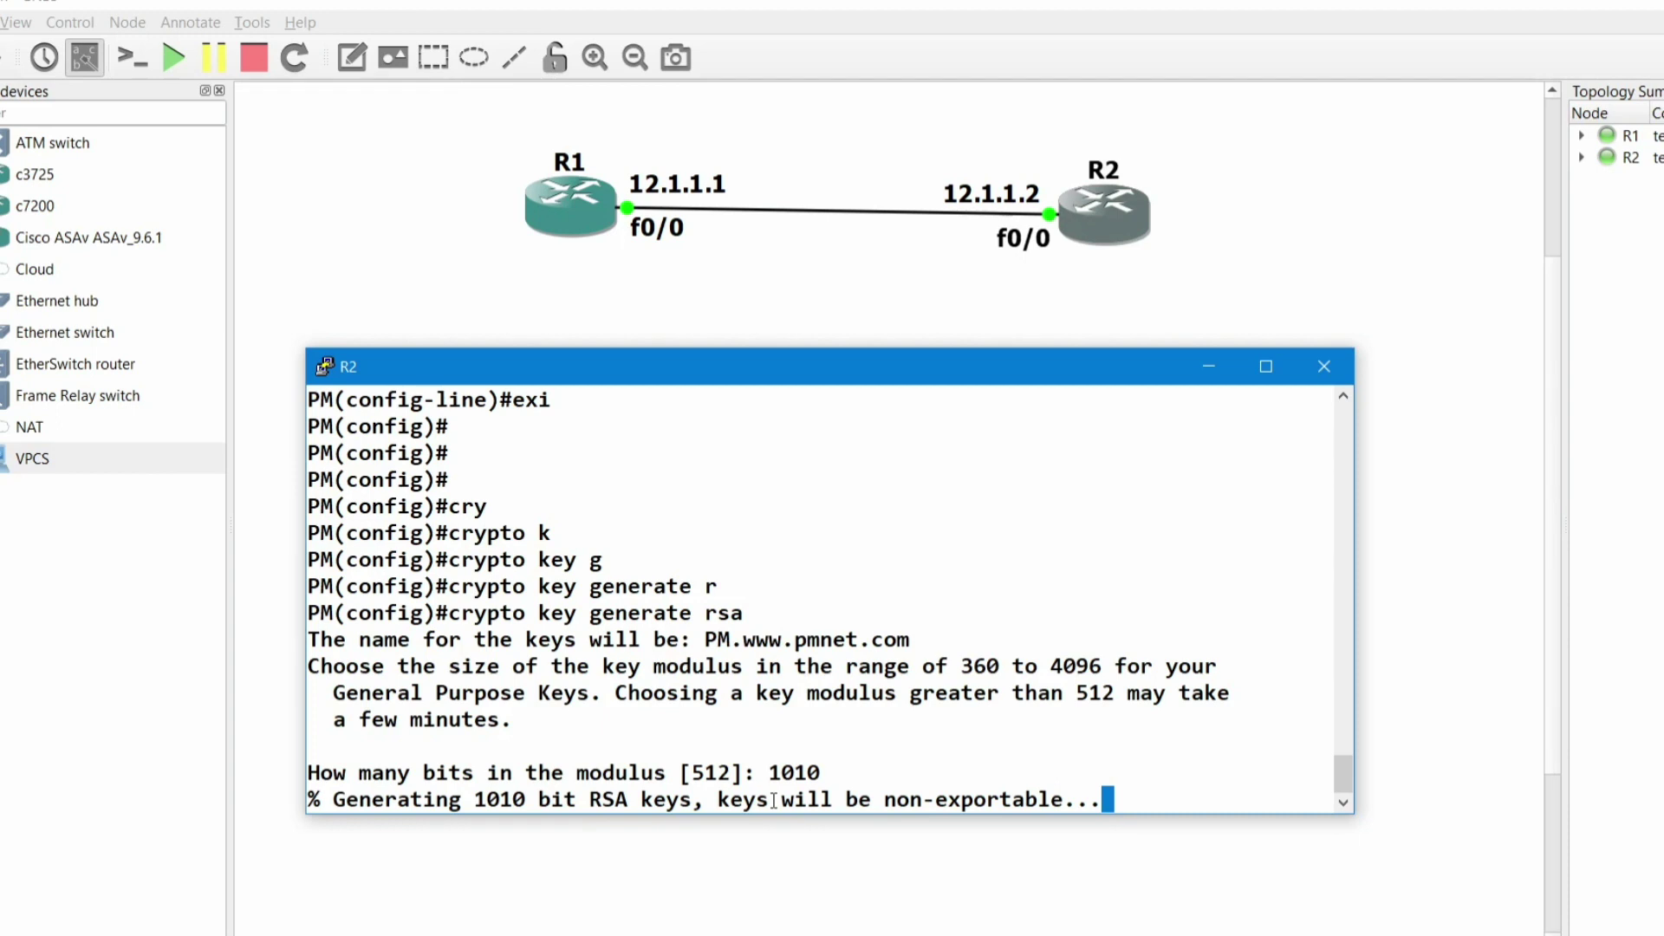
pyautogui.press('Return')
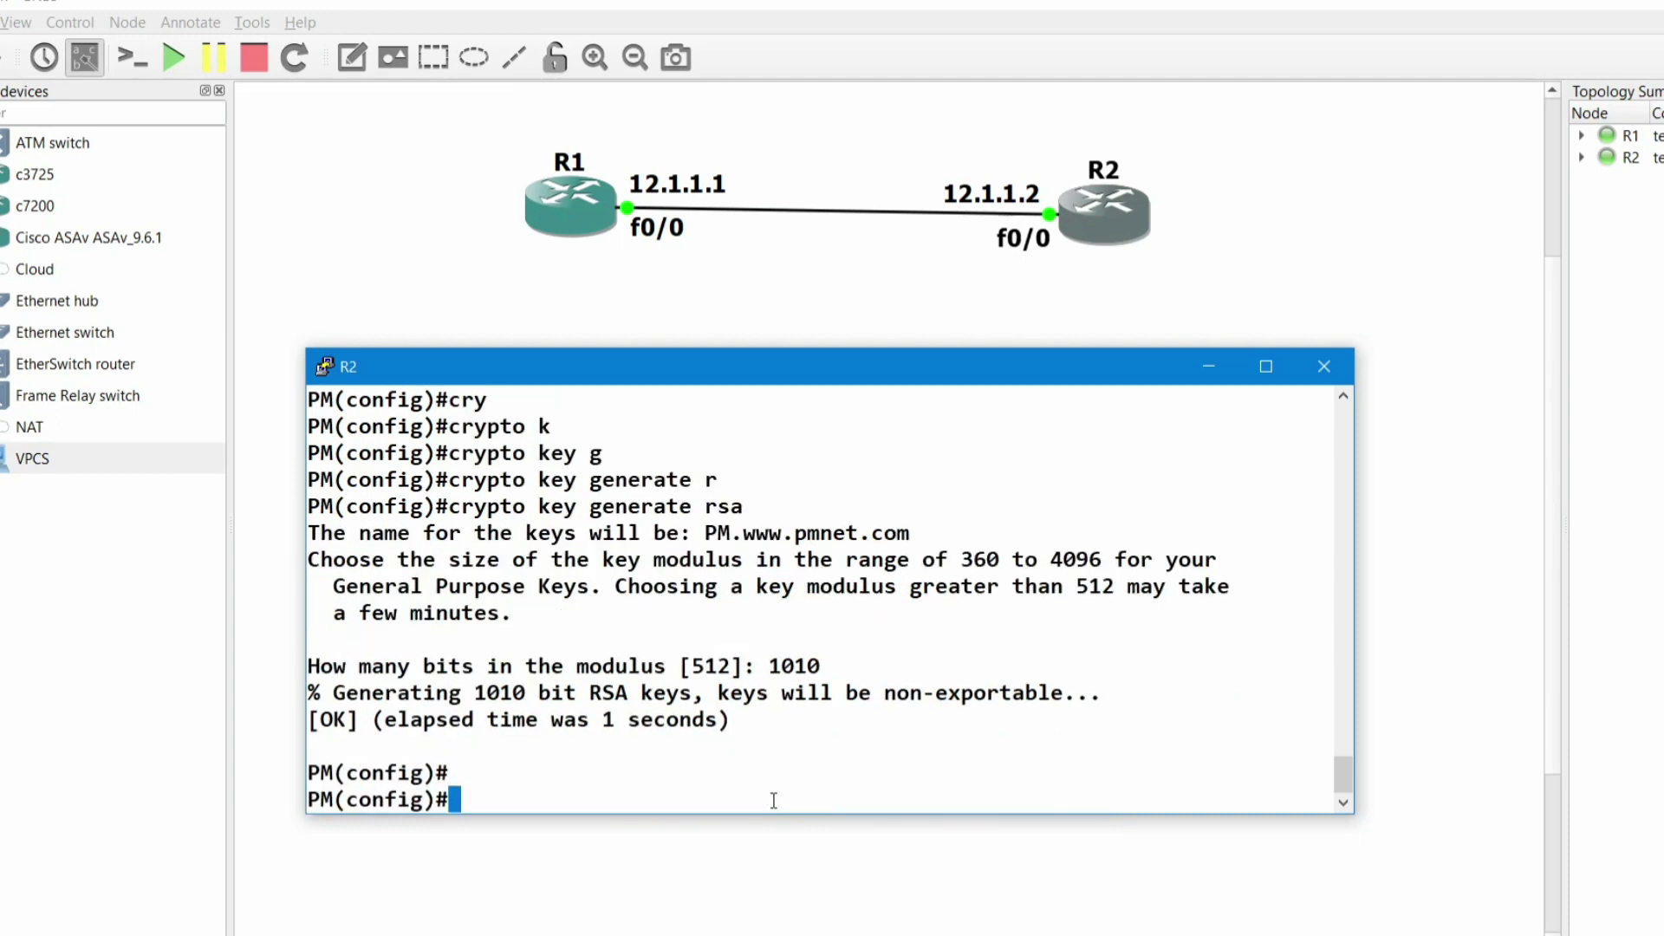
pyautogui.press('Return')
pyautogui.press('Return')
pyautogui.press('Return')
pyautogui.press('Return')
pyautogui.press('Return')
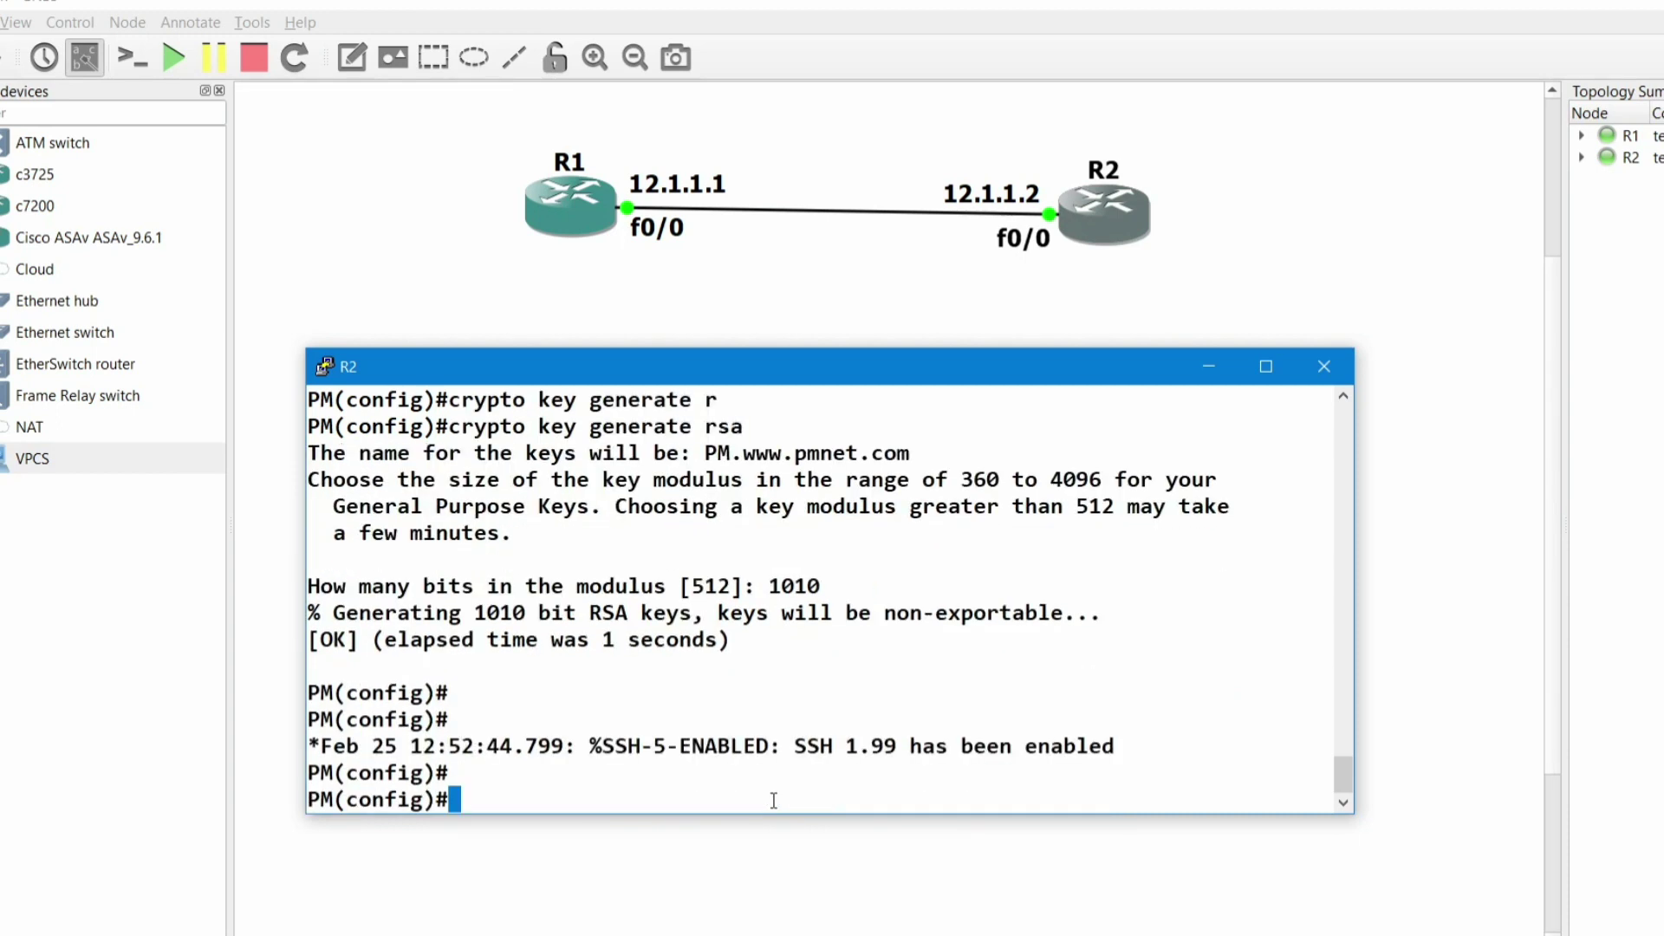
# - Create local user CCNA on PM with its account password
pyautogui.write('use')
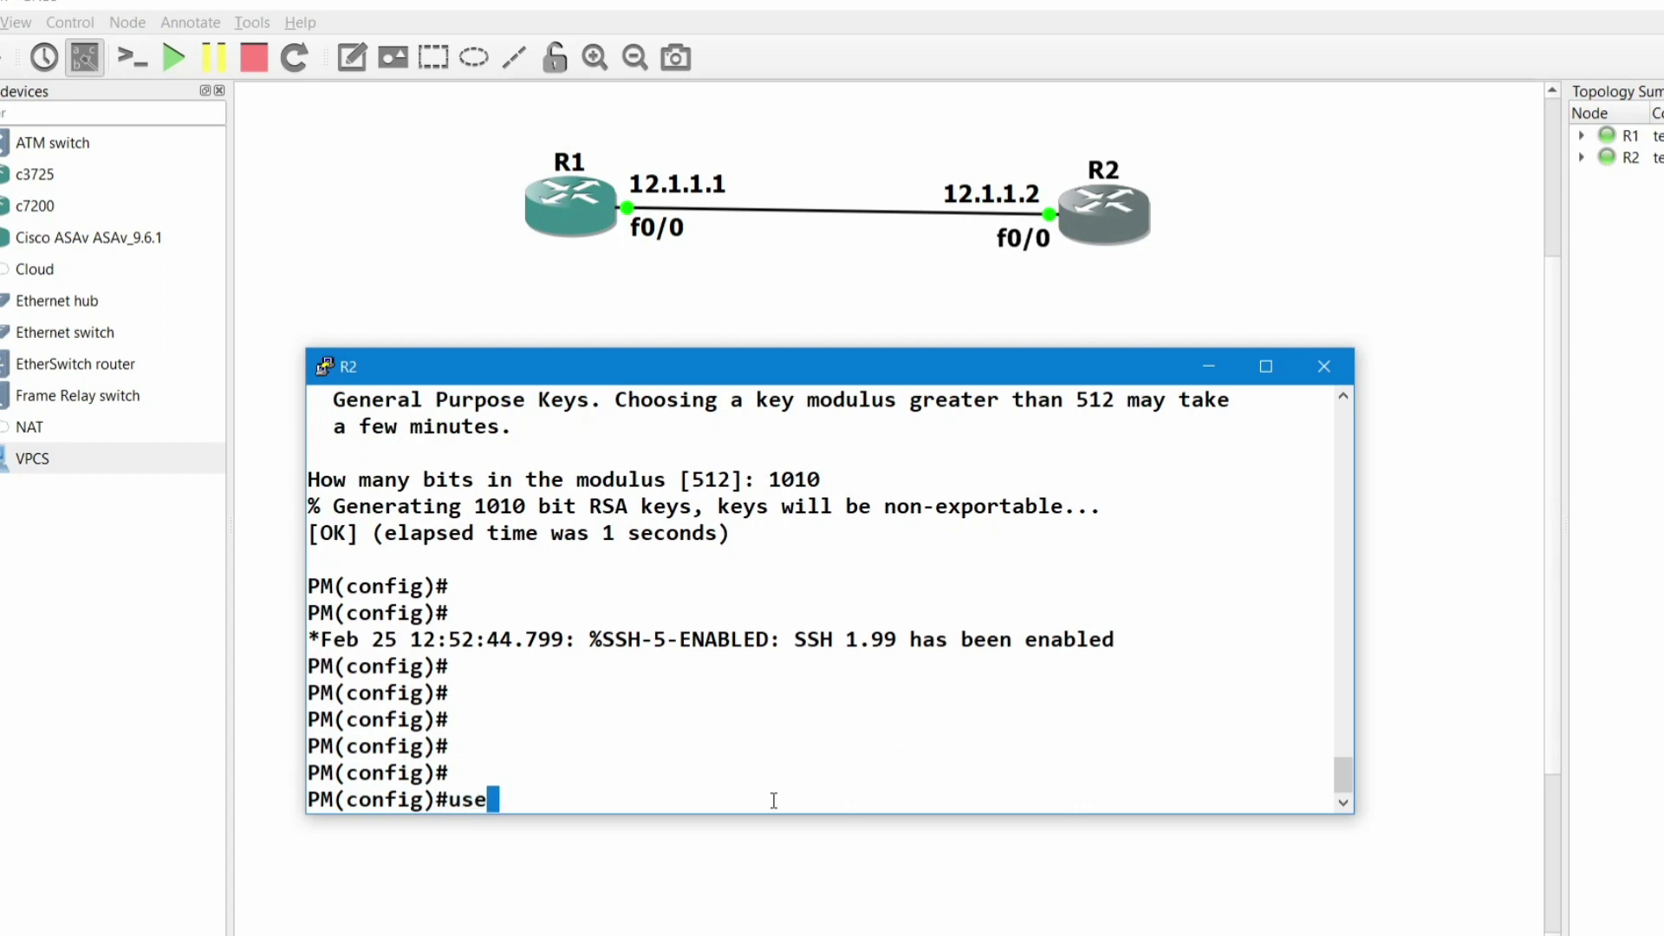
pyautogui.press('Tab')
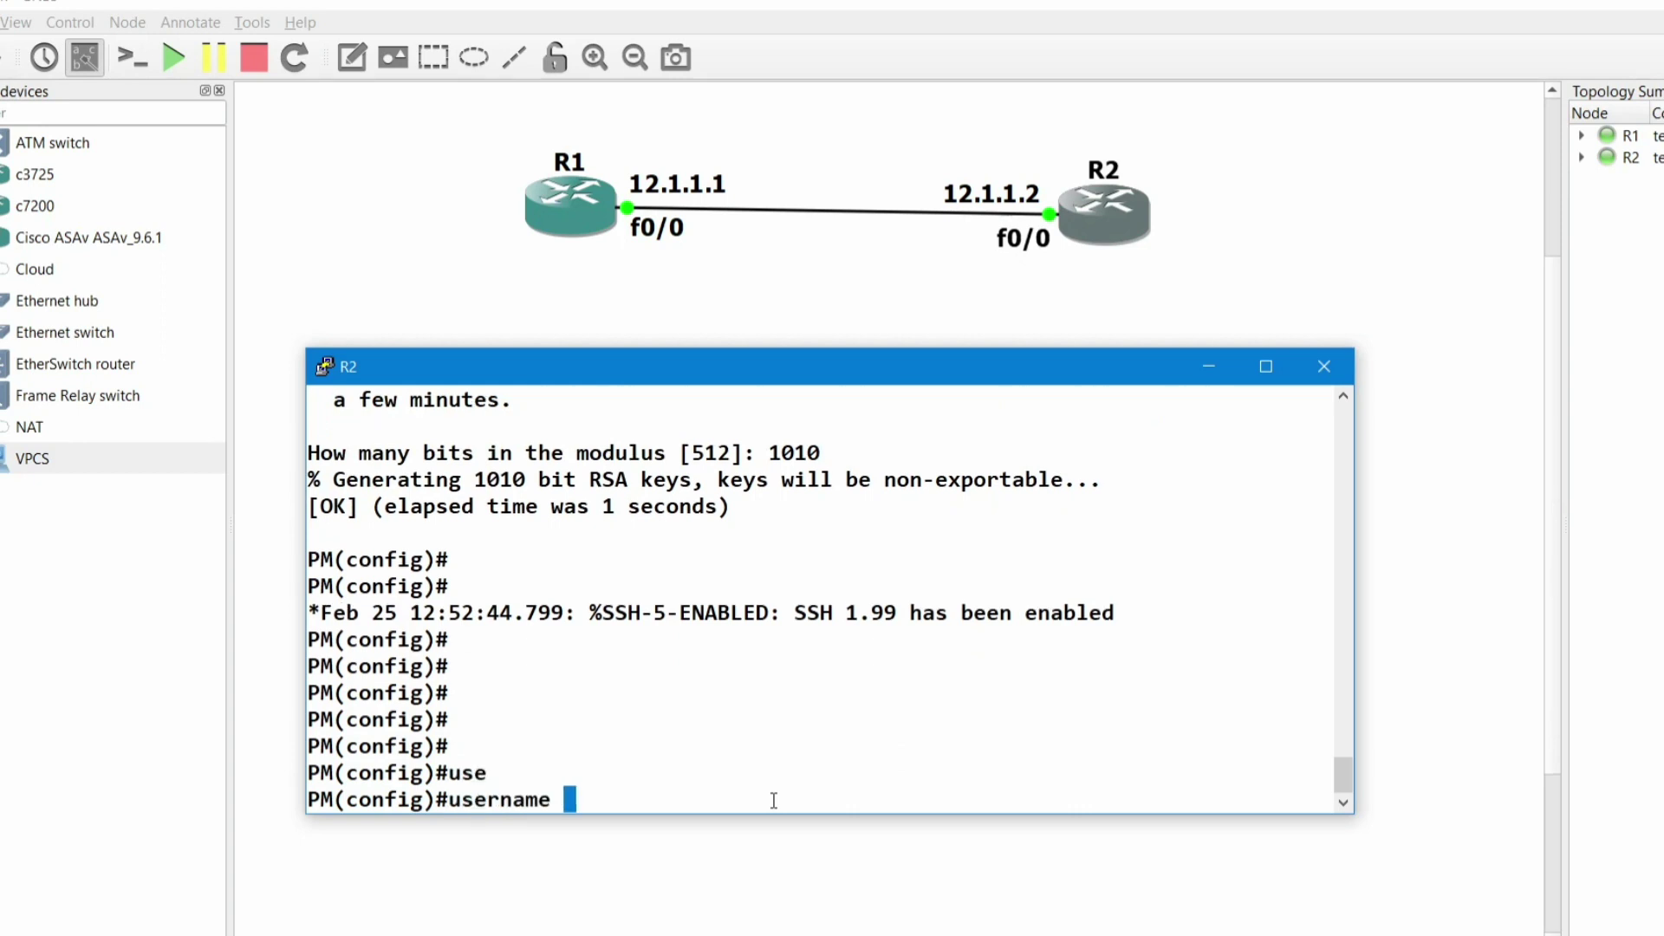
pyautogui.press('capslock')
pyautogui.write('CC')
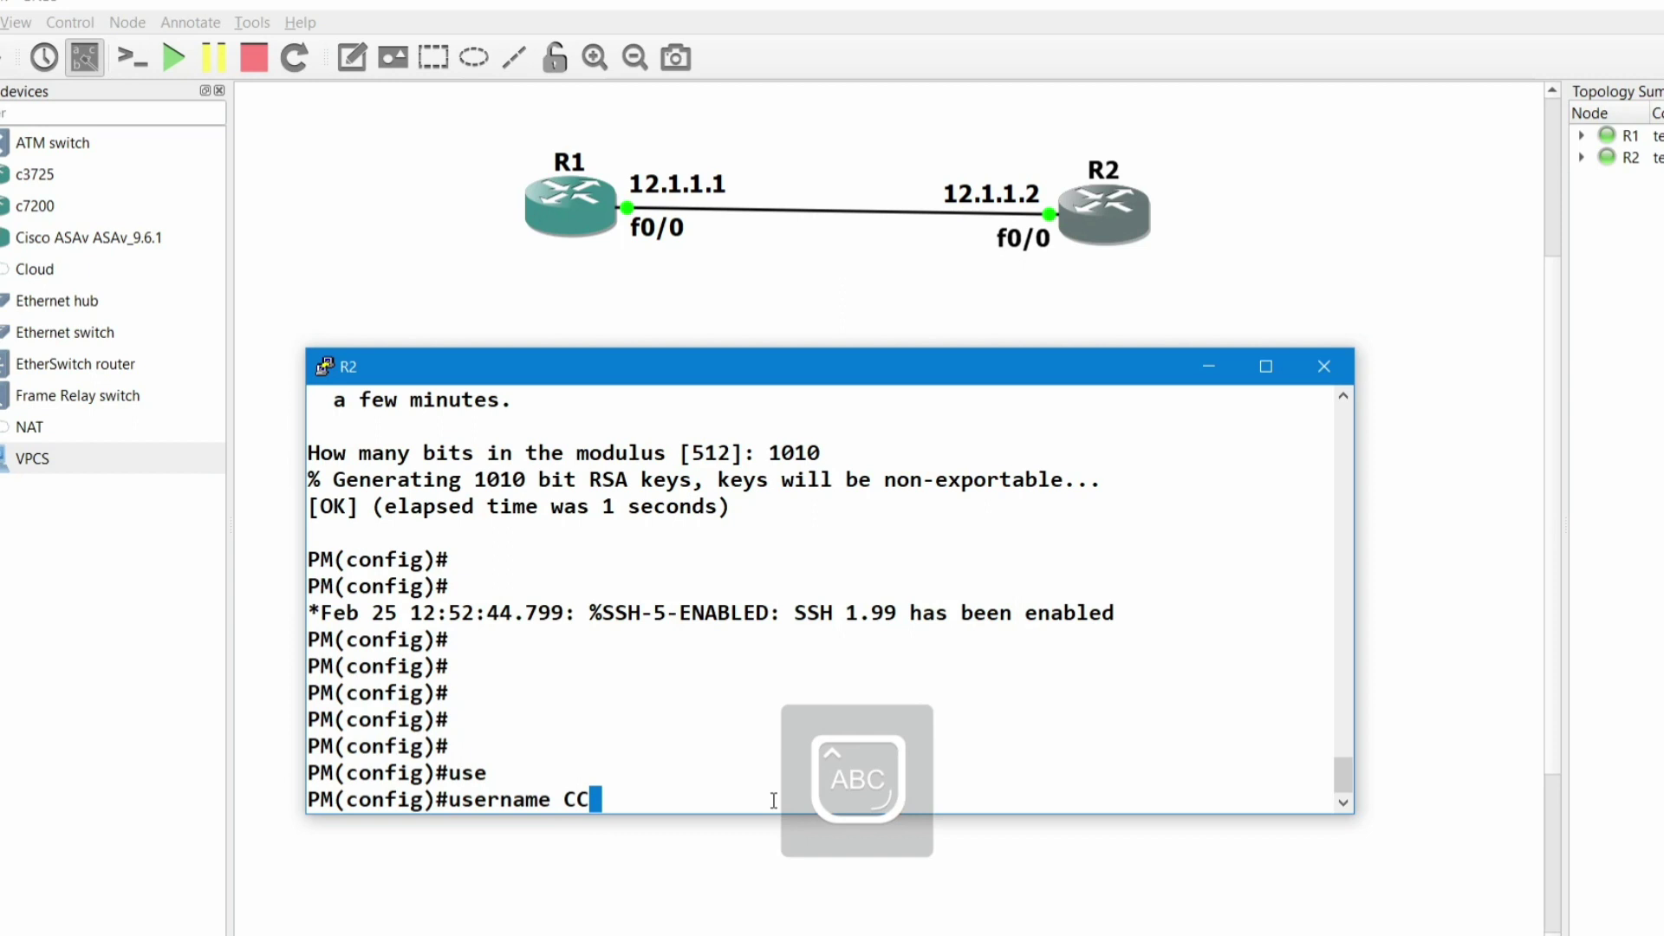
pyautogui.write('NA P')
pyautogui.press('capslock')
pyautogui.write('ass')
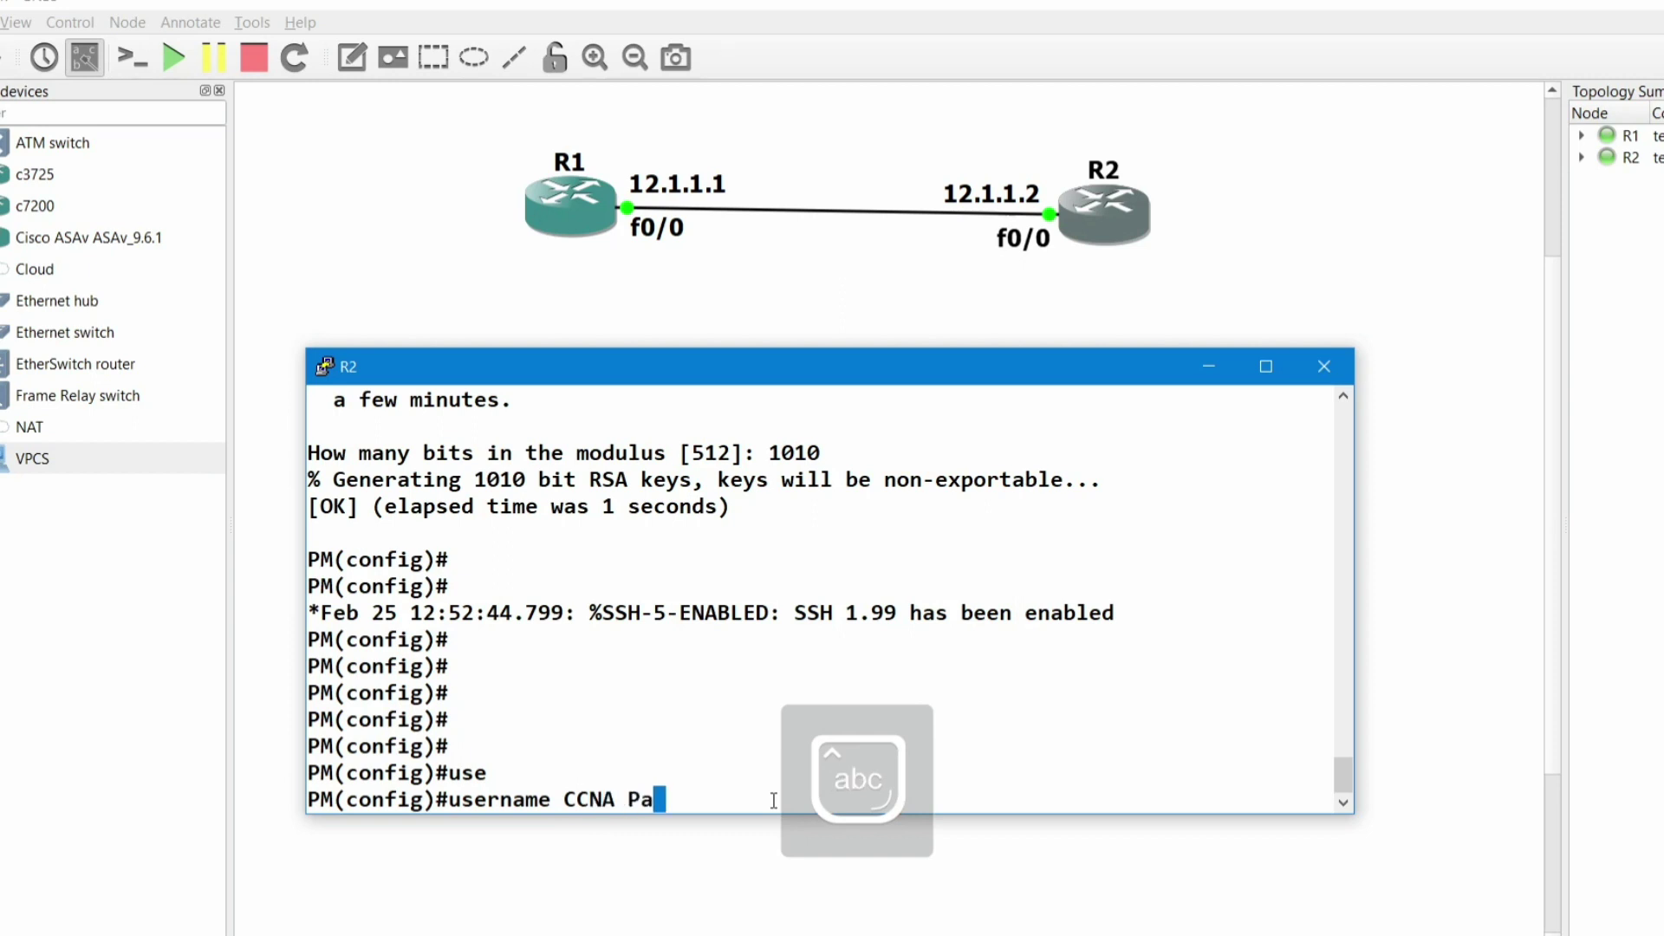
pyautogui.press('Tab')
pyautogui.write('1234')
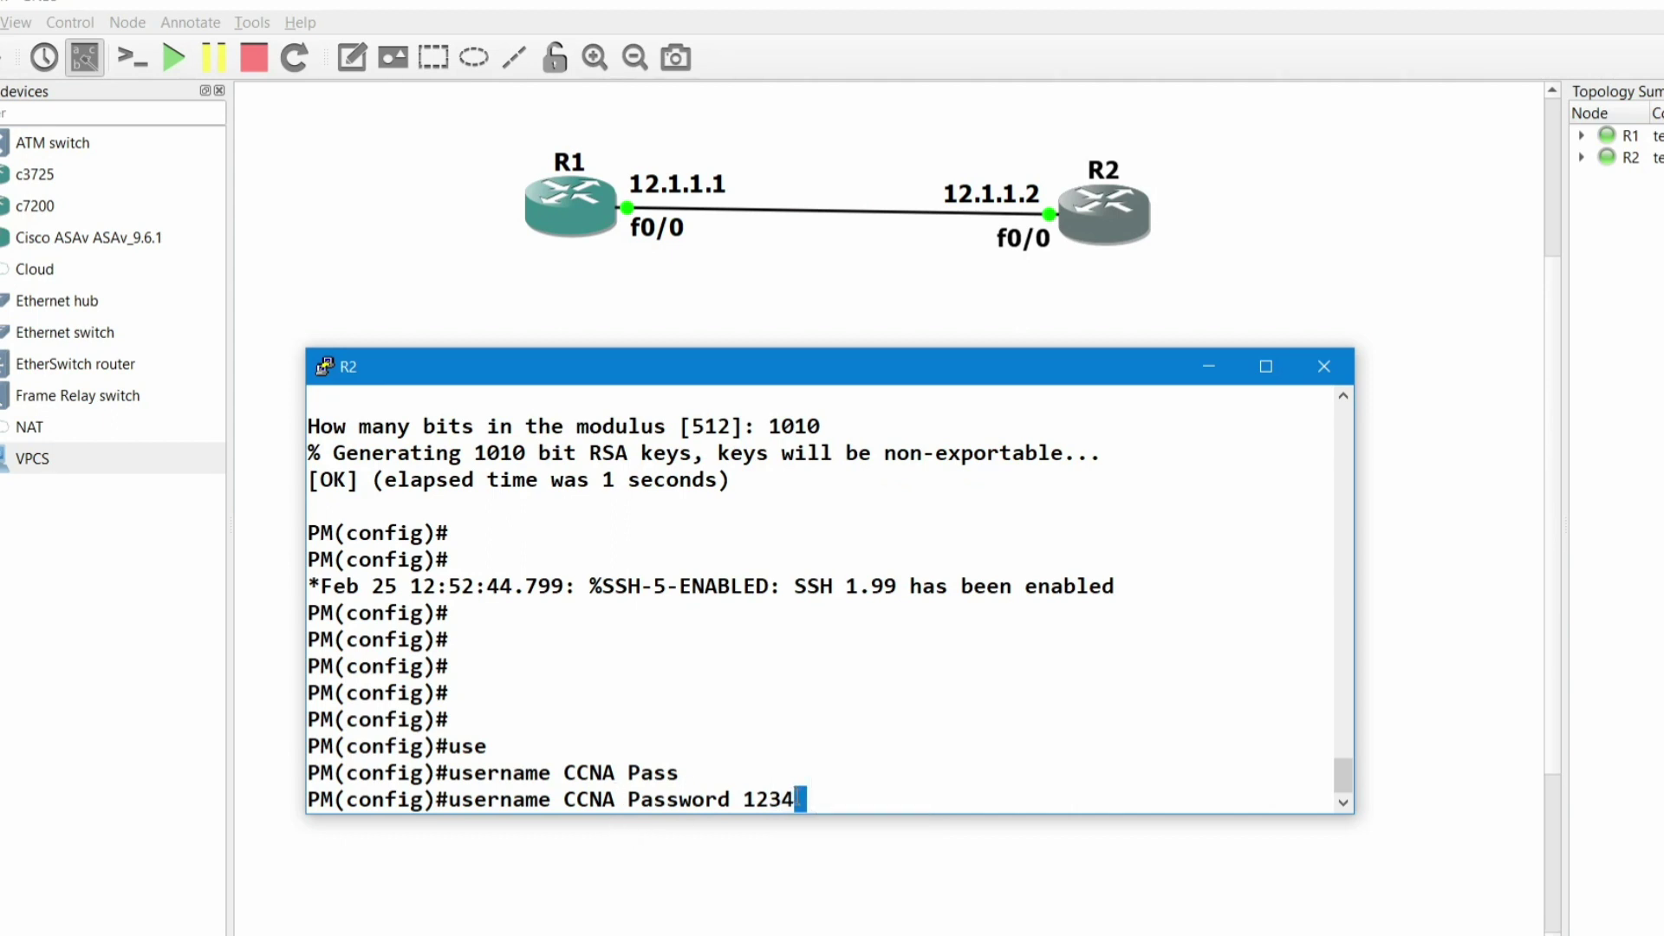
pyautogui.moveTo(812, 801)
pyautogui.mouseDown()
pyautogui.moveTo(452, 811)
pyautogui.moveTo(802, 801)
pyautogui.moveTo(475, 801)
pyautogui.moveTo(767, 756)
pyautogui.moveTo(823, 793)
pyautogui.mouseUp()
pyautogui.press('Return')
pyautogui.press('Return')
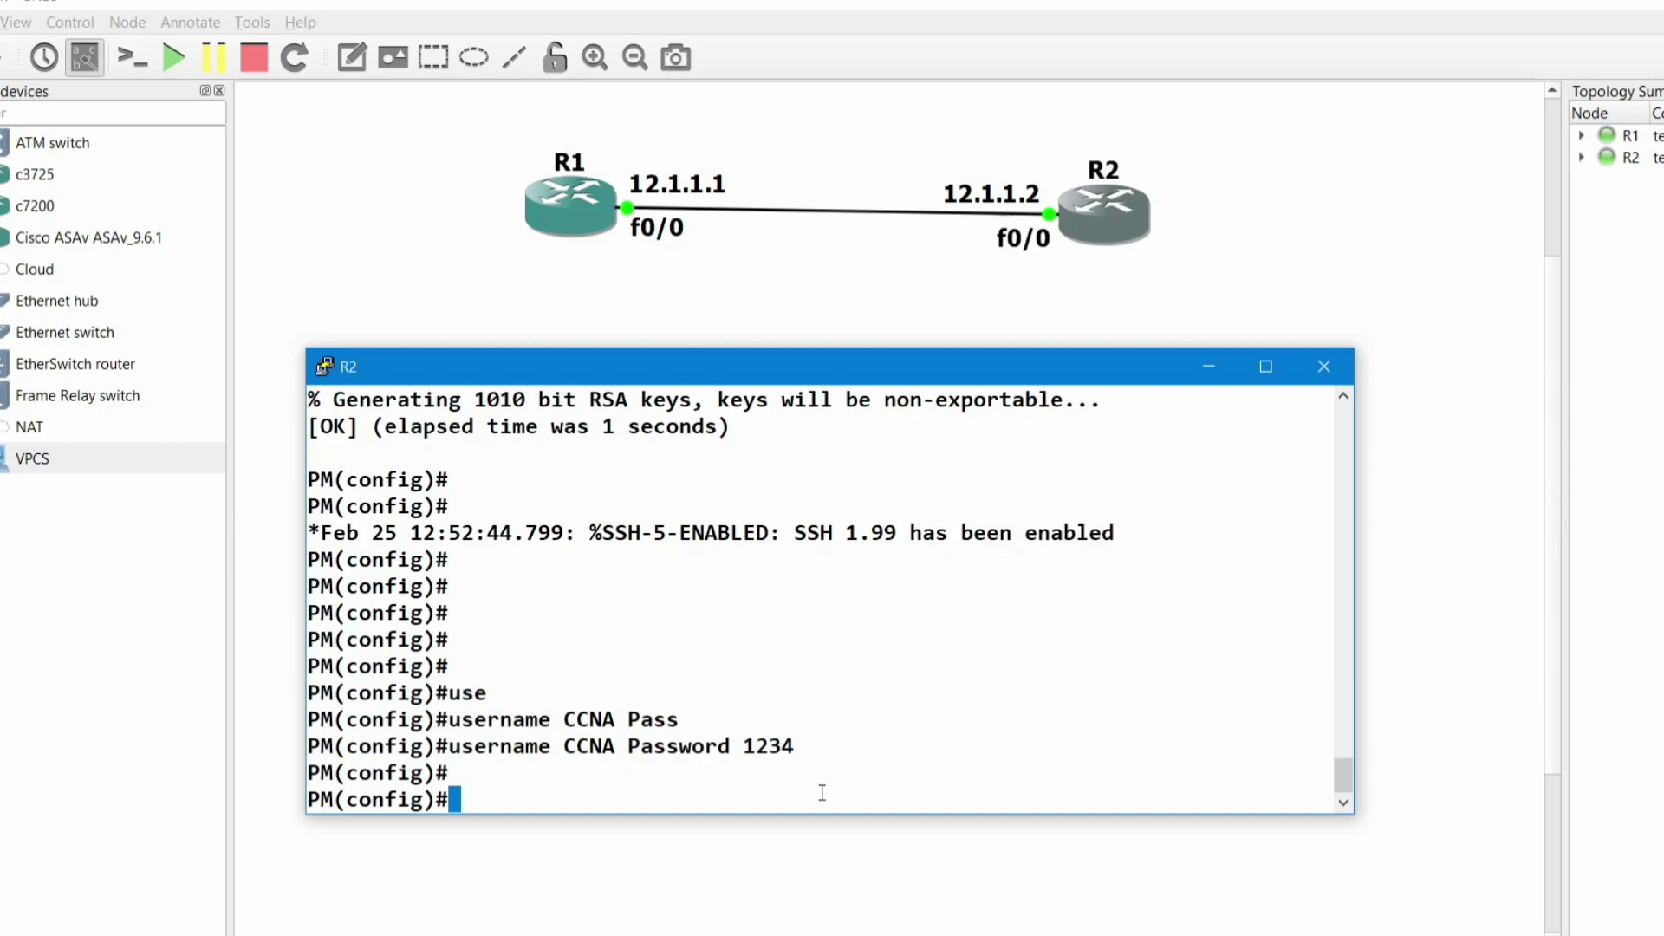
# - On R1's console, exit configuration mode and begin typing the ssh -l command
pyautogui.click(567, 200)
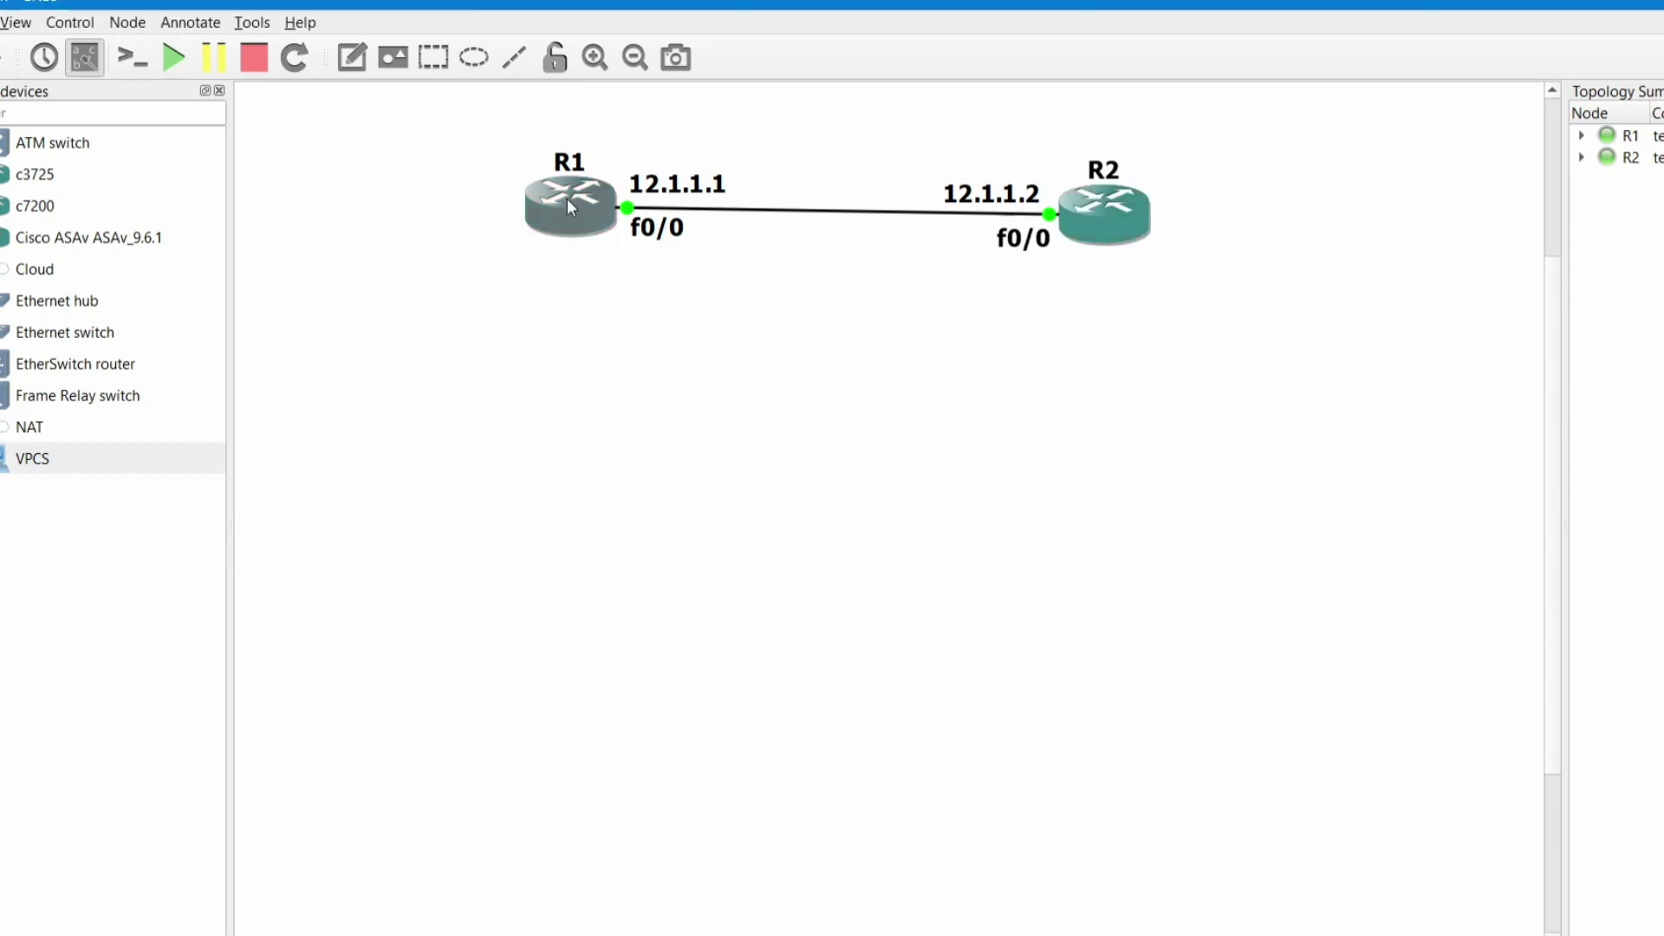
pyautogui.doubleClick(567, 199)
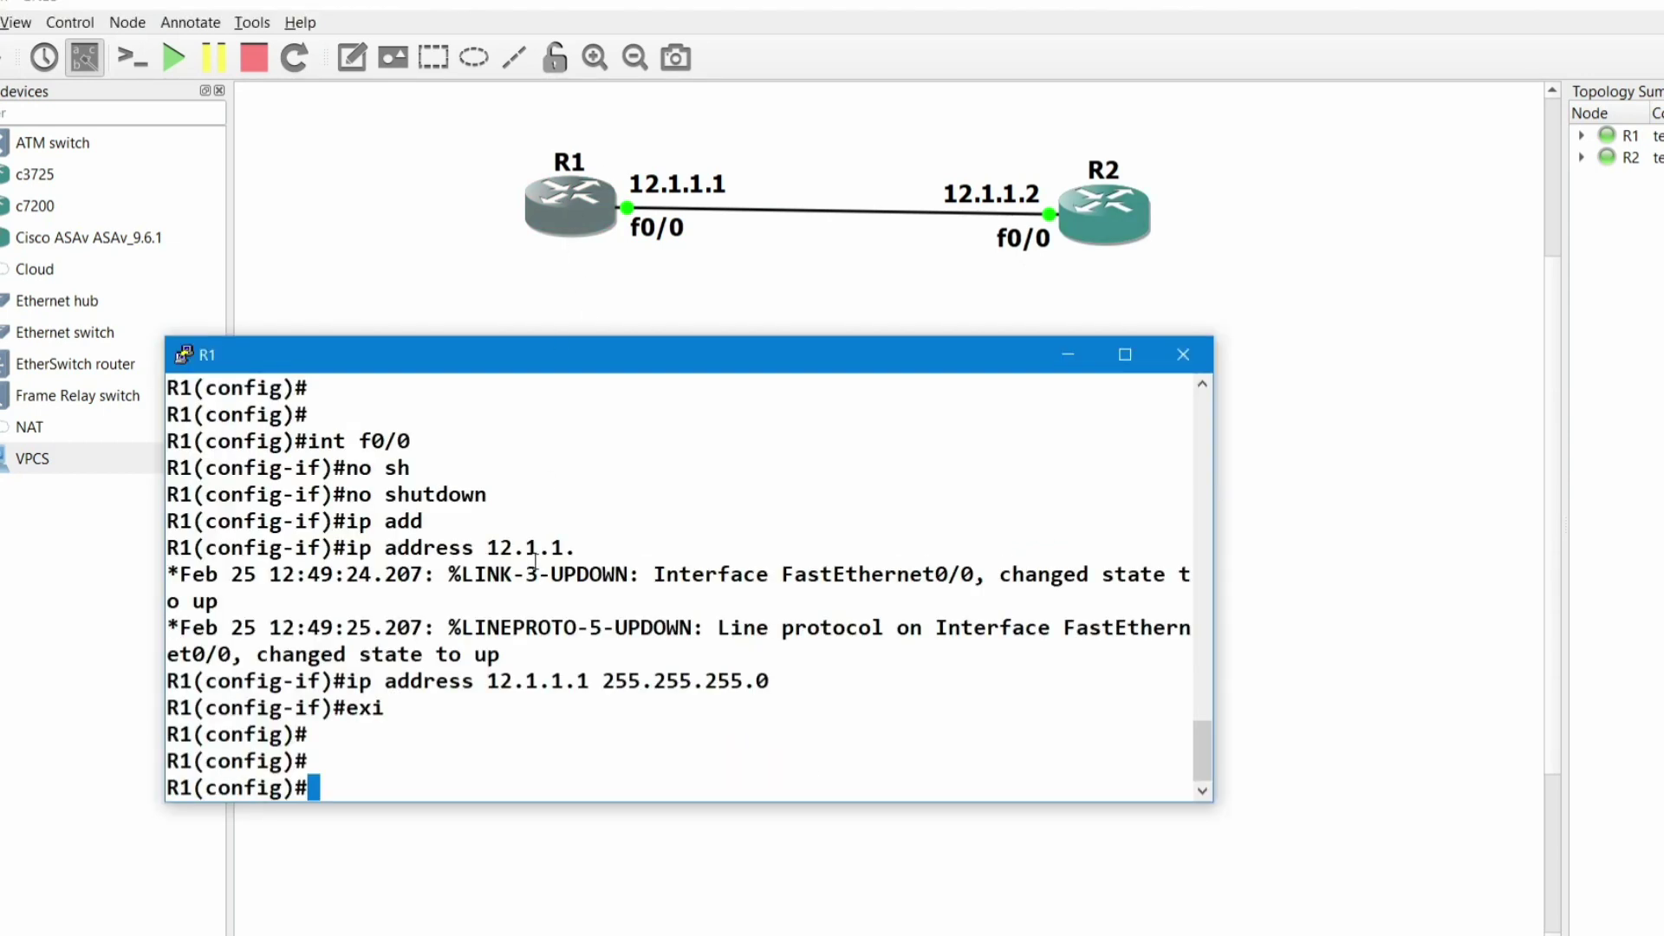
pyautogui.press('Return')
pyautogui.press('Return')
pyautogui.write('exi')
pyautogui.press('Return')
pyautogui.press('Return')
pyautogui.press('Return')
pyautogui.press('Return')
pyautogui.press('Return')
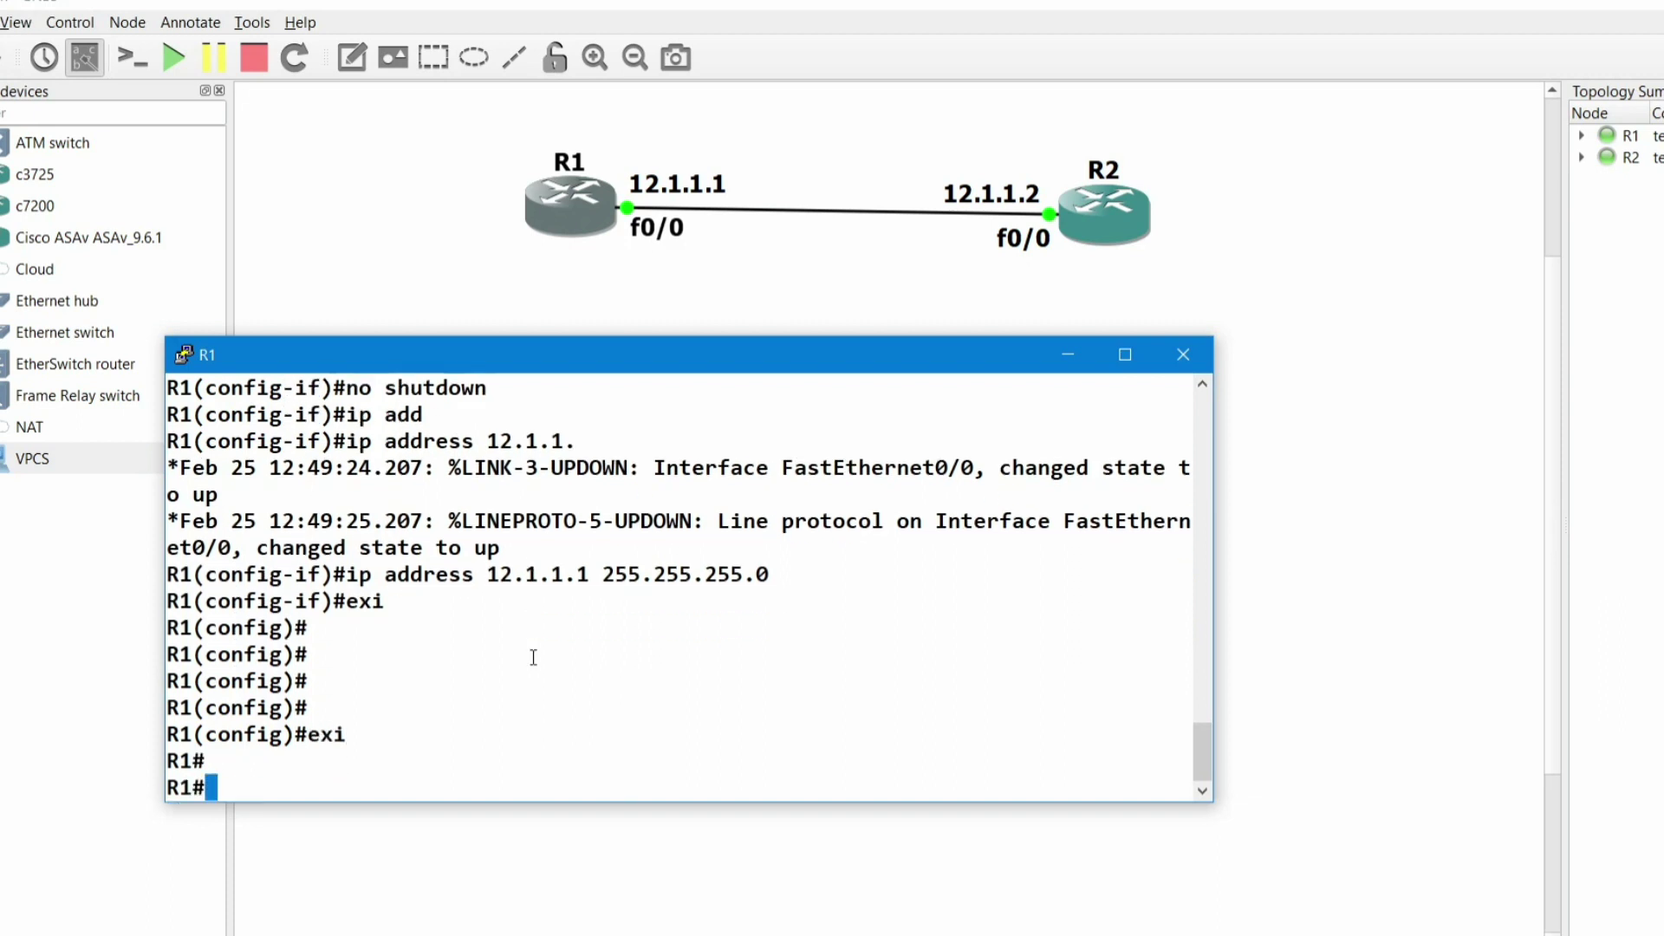
pyautogui.write('ss')
pyautogui.press('Tab')
pyautogui.write('-l')
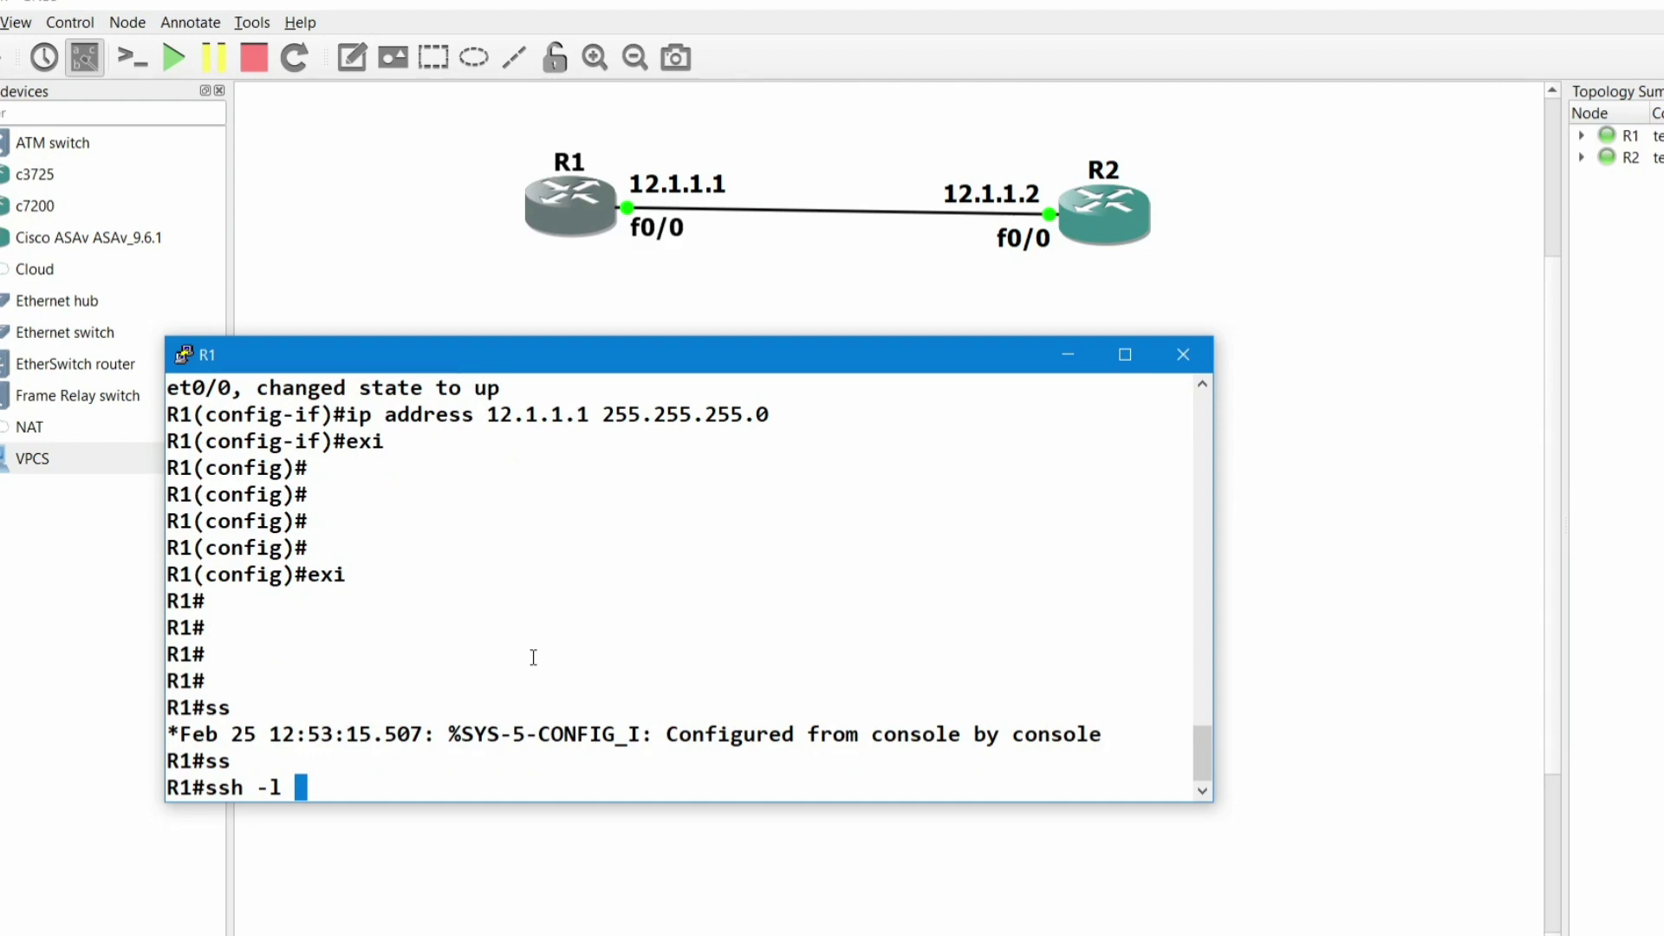
# - Check the local username configured on R2, then resume R1's partly typed ssh command
pyautogui.click(1095, 218)
pyautogui.doubleClick(1096, 218)
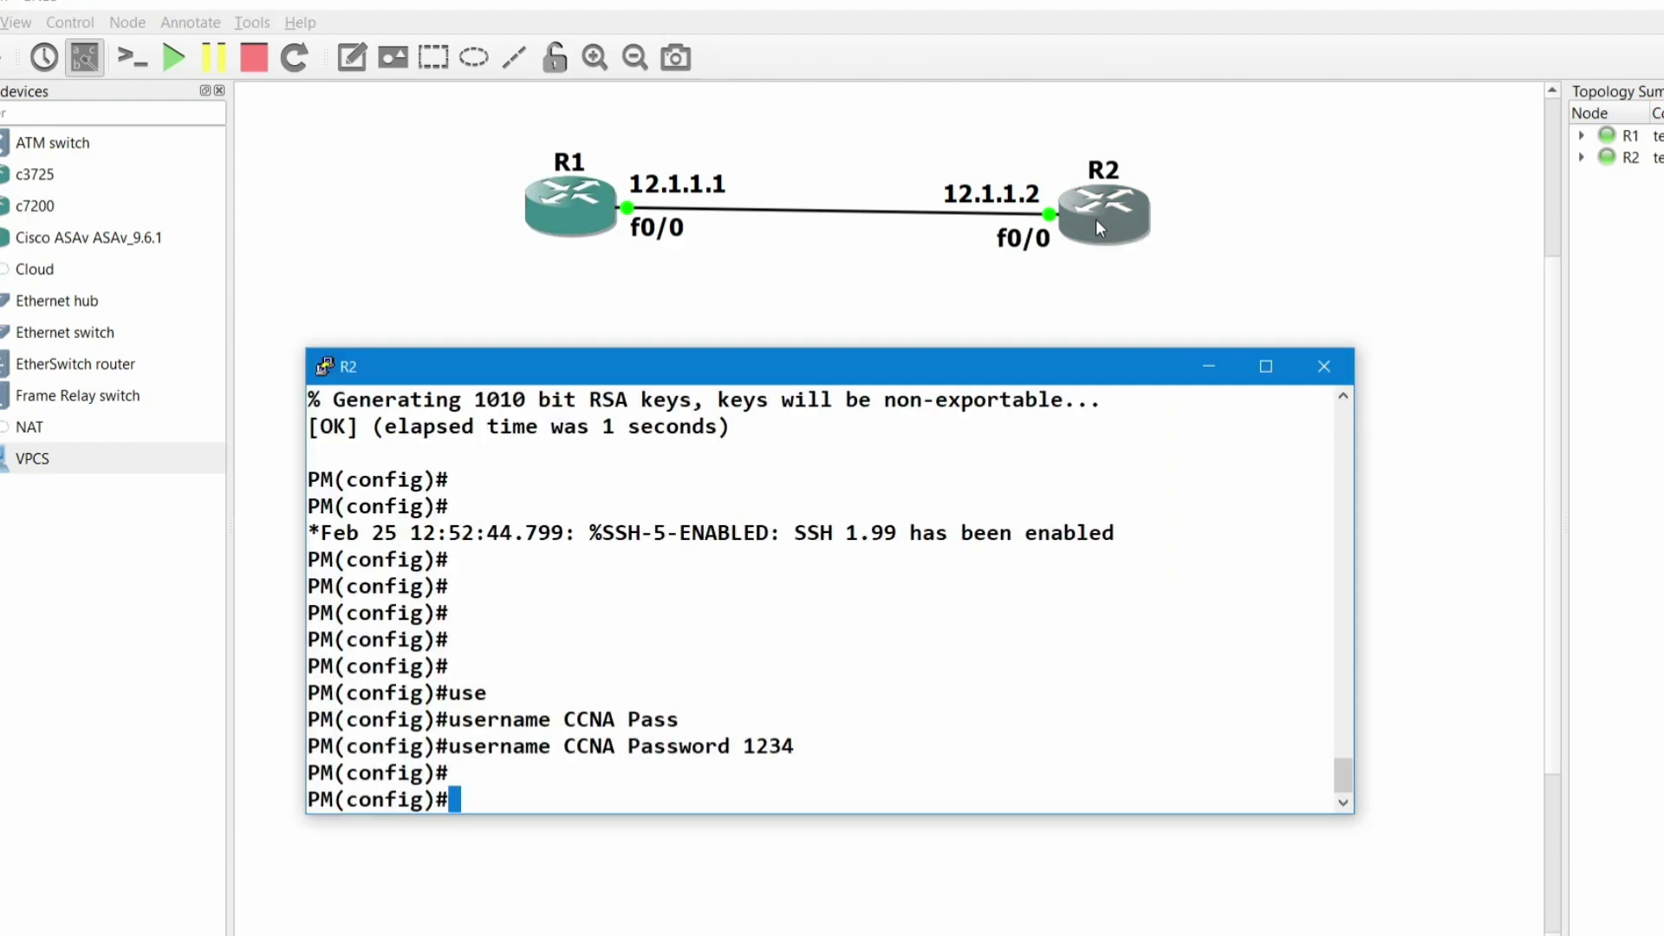
pyautogui.moveTo(617, 747); pyautogui.dragTo(563, 747)
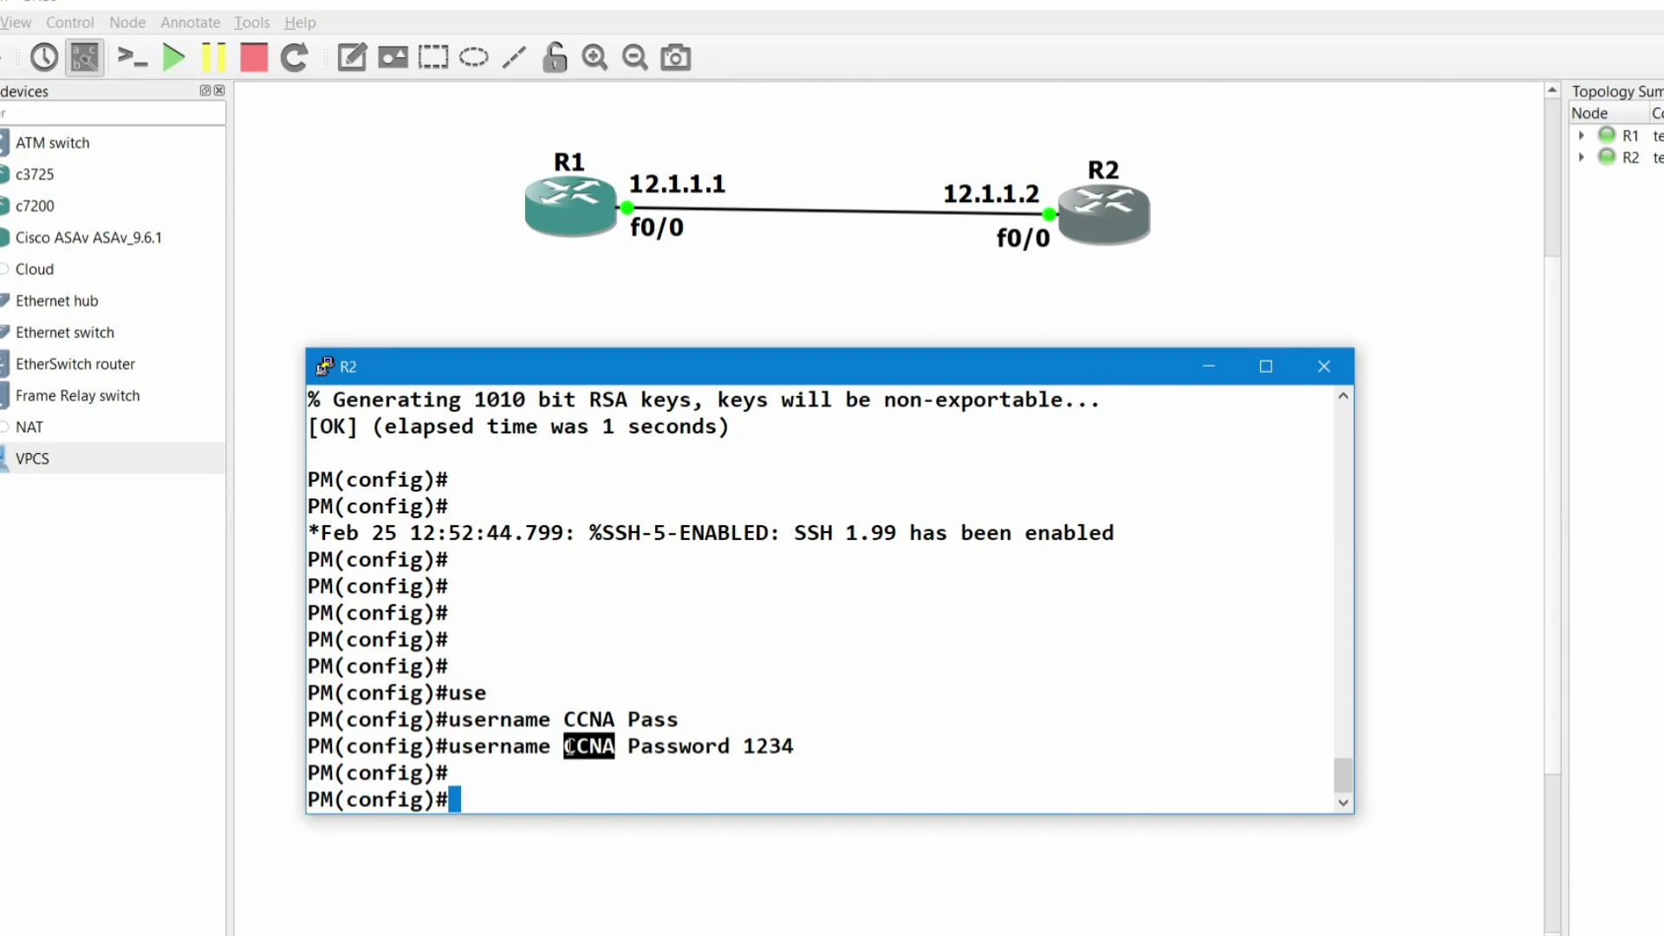
pyautogui.click(548, 201)
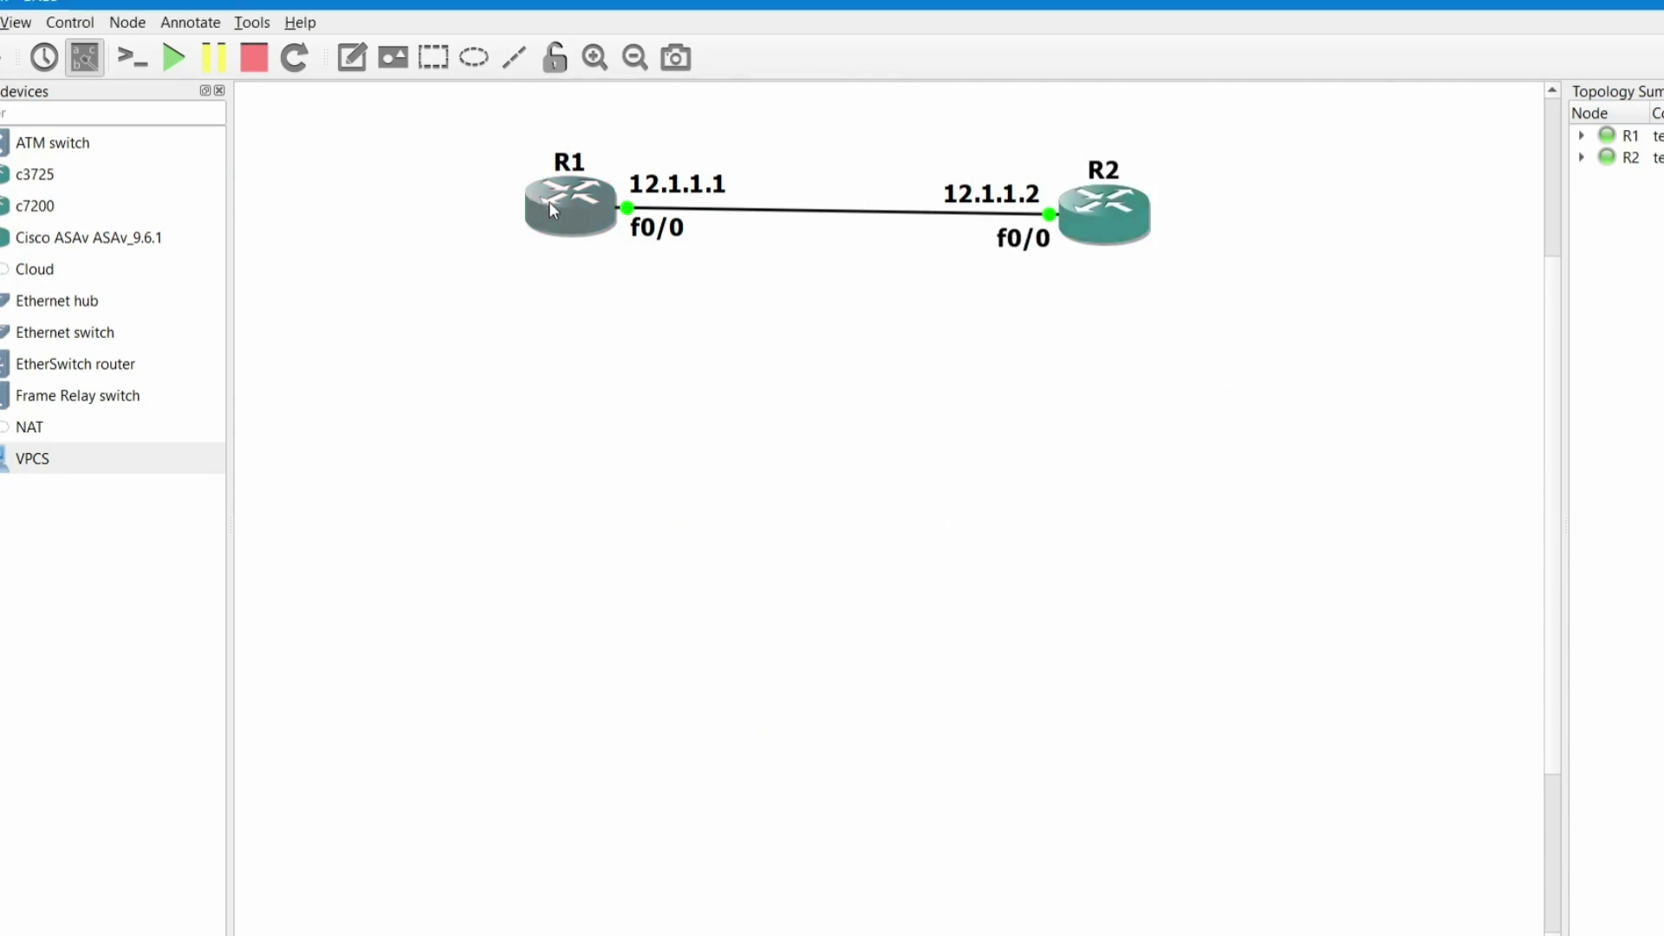
pyautogui.doubleClick(575, 196)
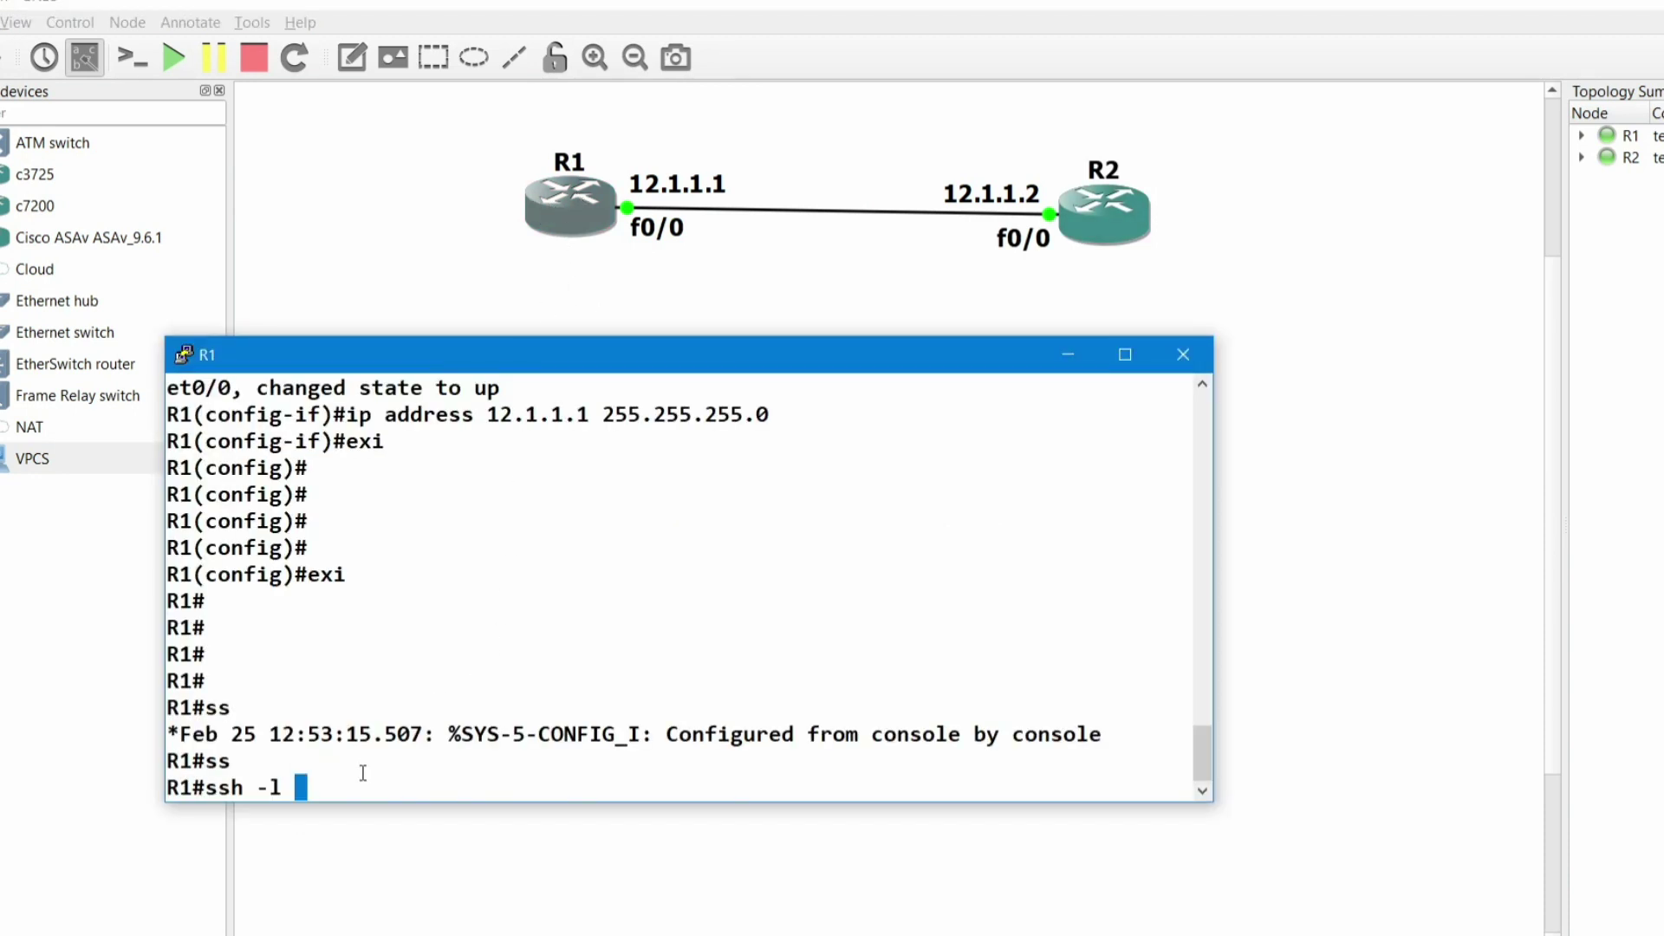
pyautogui.press('Tab')
# - SSH from R1 to 12.1.1.2 as user CCNA and submit the login password
pyautogui.press('capslock')
pyautogui.write('CCNA')
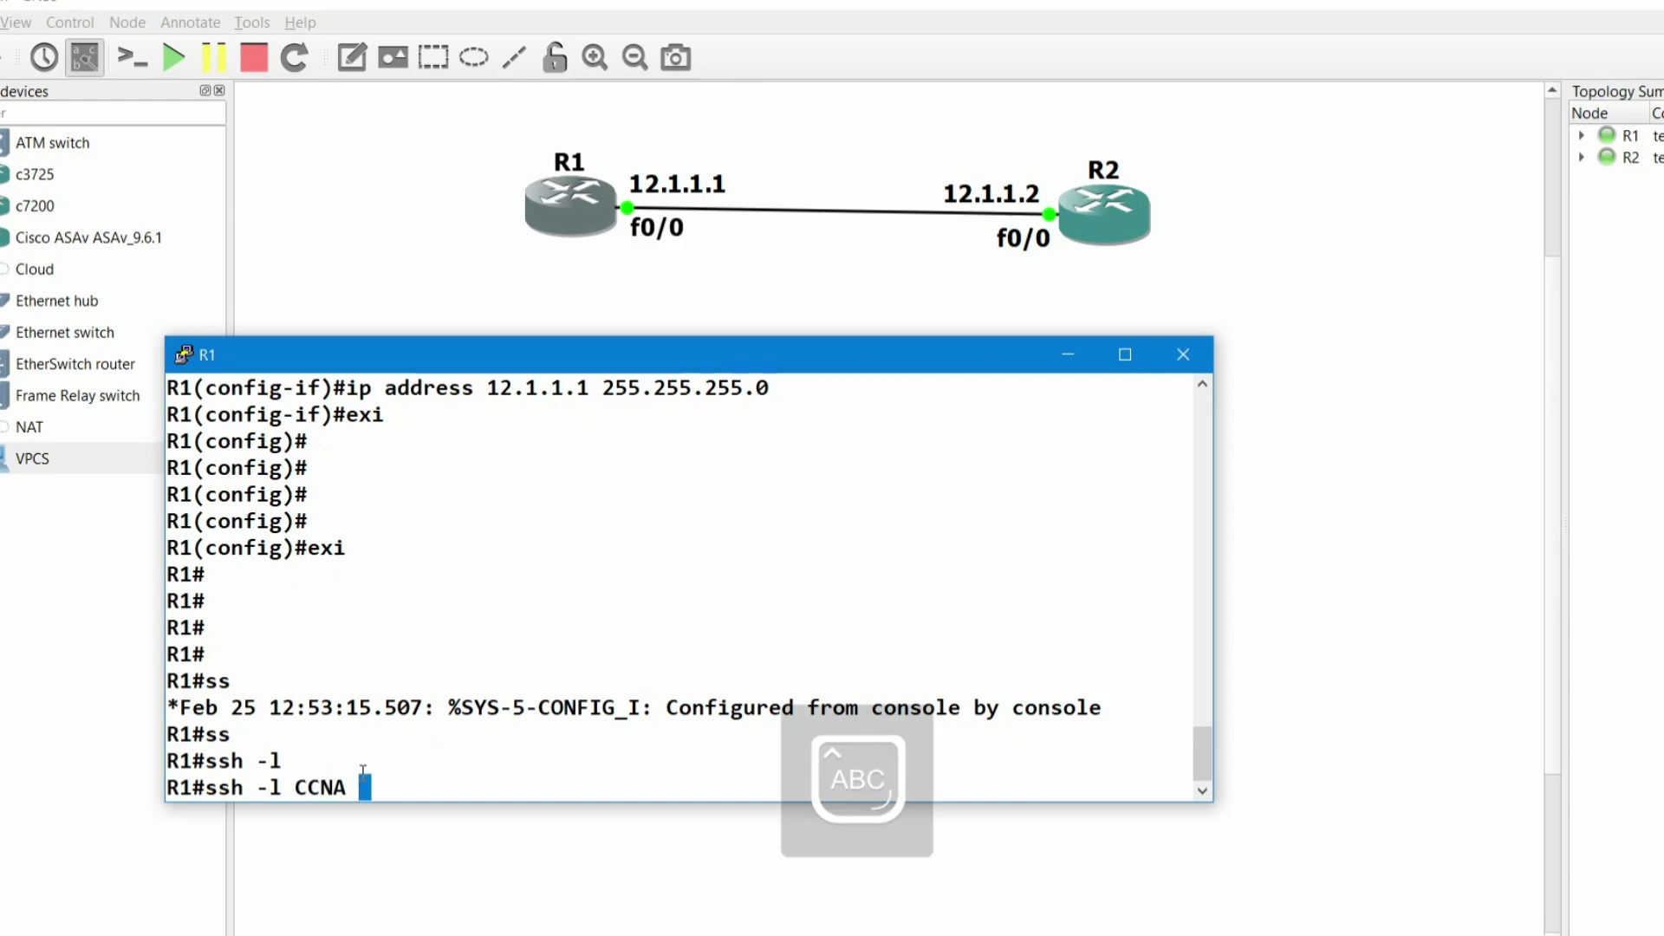
pyautogui.press('capslock')
pyautogui.write('12.1.1.1')
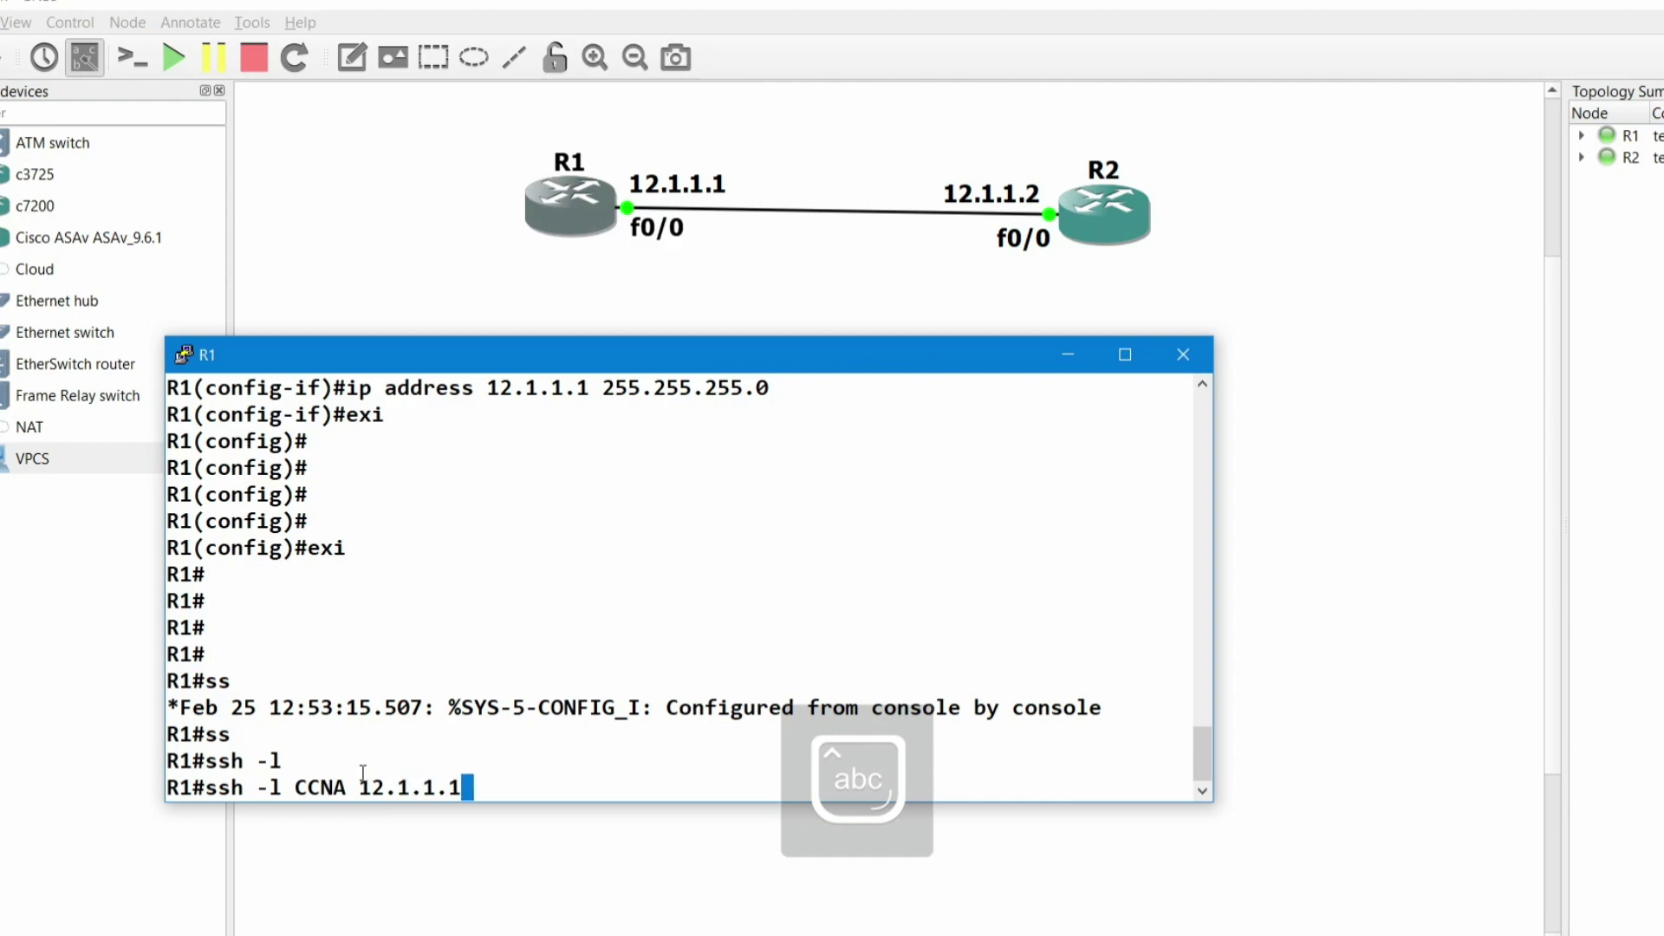
pyautogui.press('BackSpace')
pyautogui.write('2')
pyautogui.press('Return')
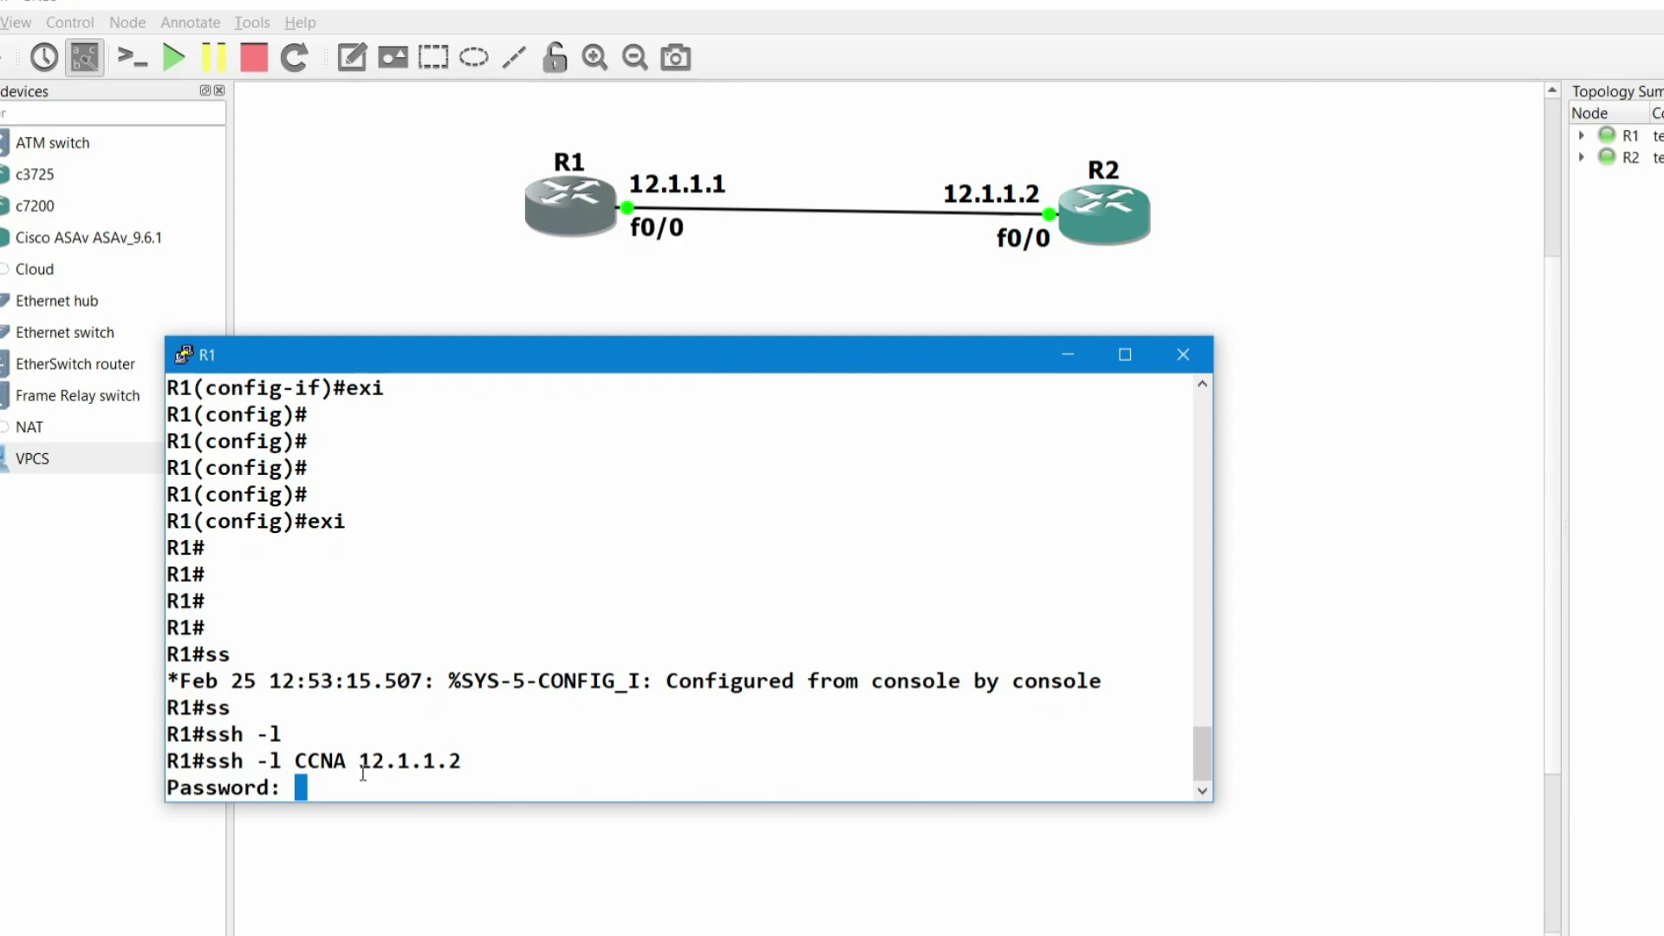
pyautogui.press('Return')
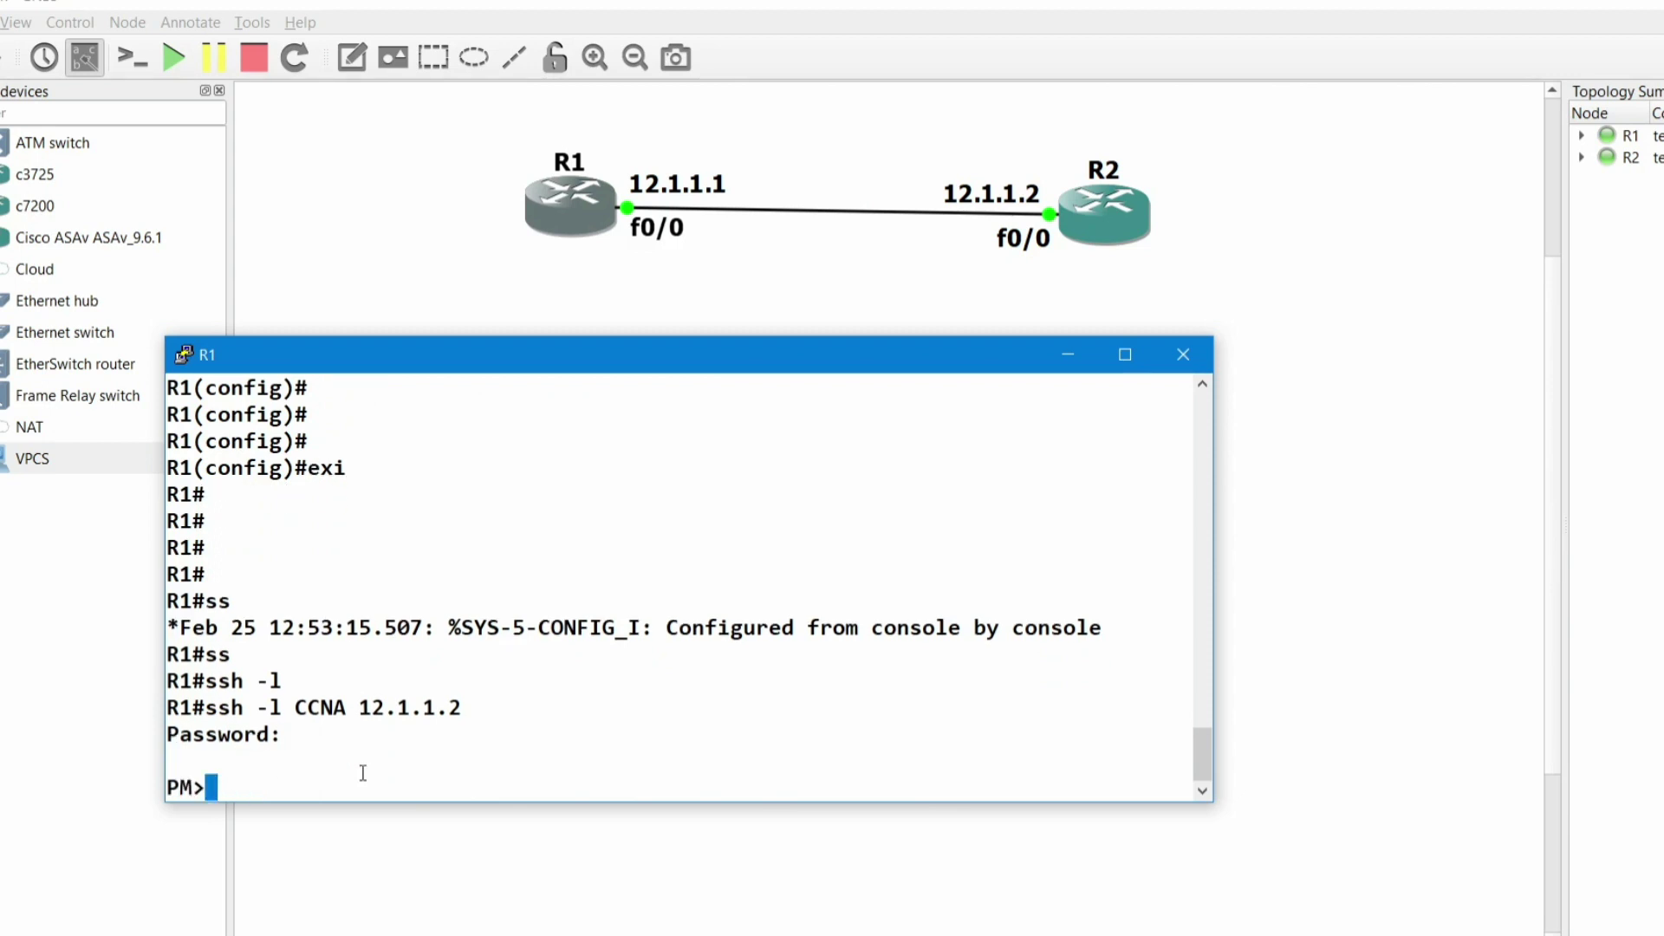
# - Confirm the PM> prompt, then try enable on R2 and see '% No password set'
pyautogui.tripleClick(220, 785)
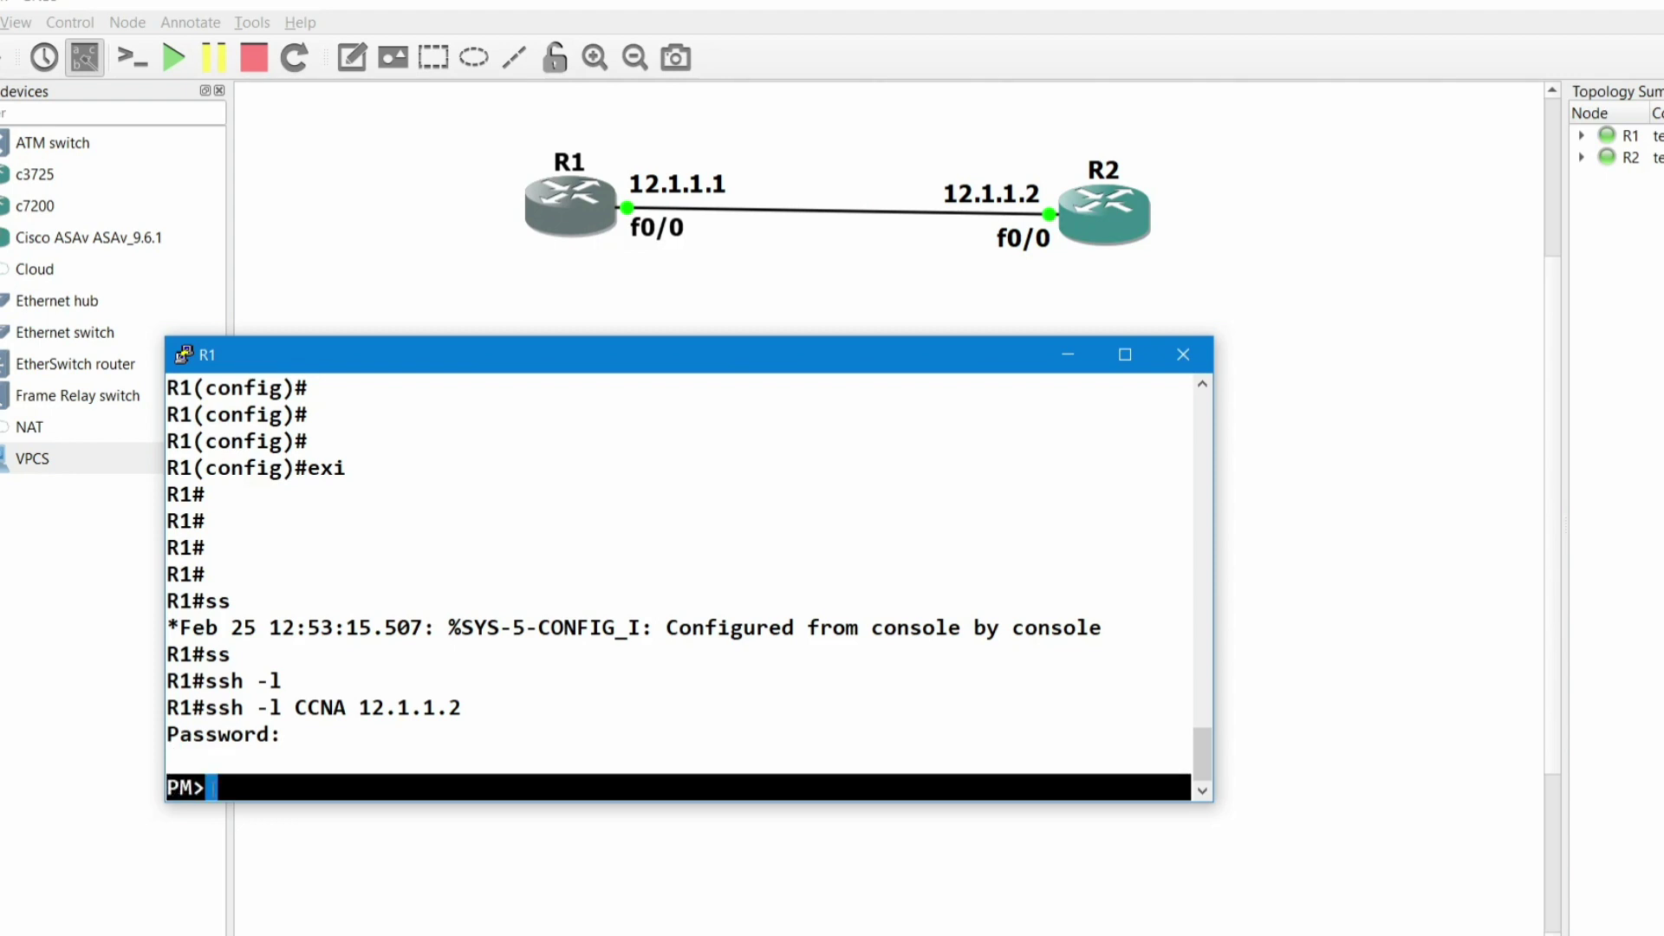
pyautogui.click(241, 793)
pyautogui.press('Return')
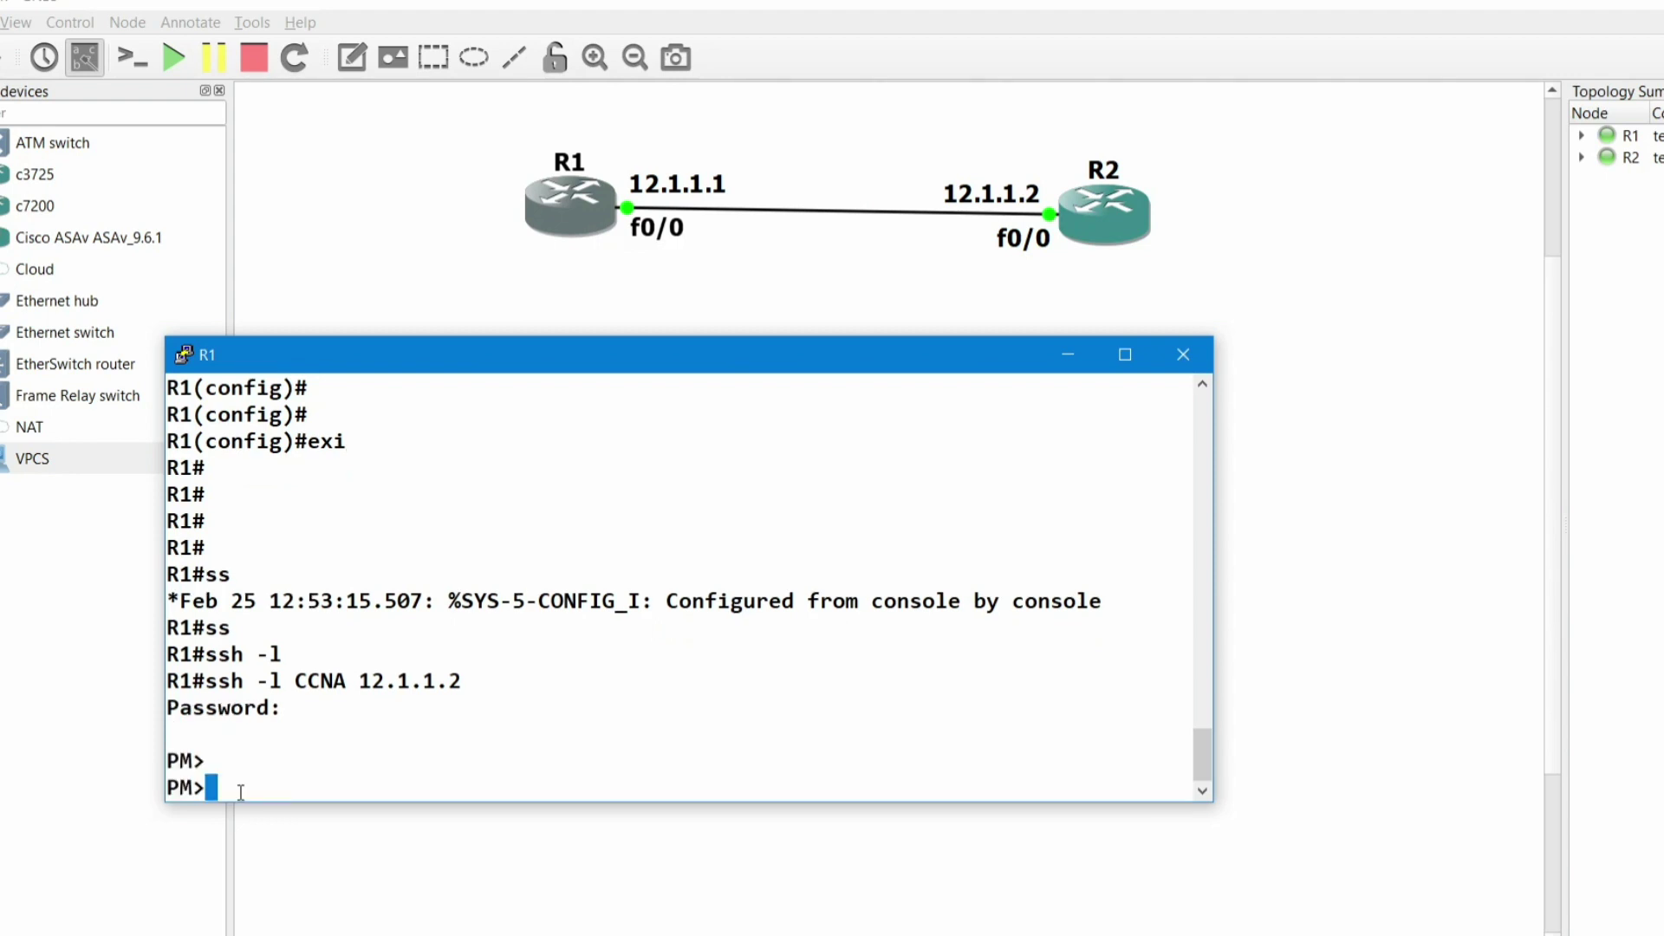
pyautogui.write('en')
pyautogui.press('Tab')
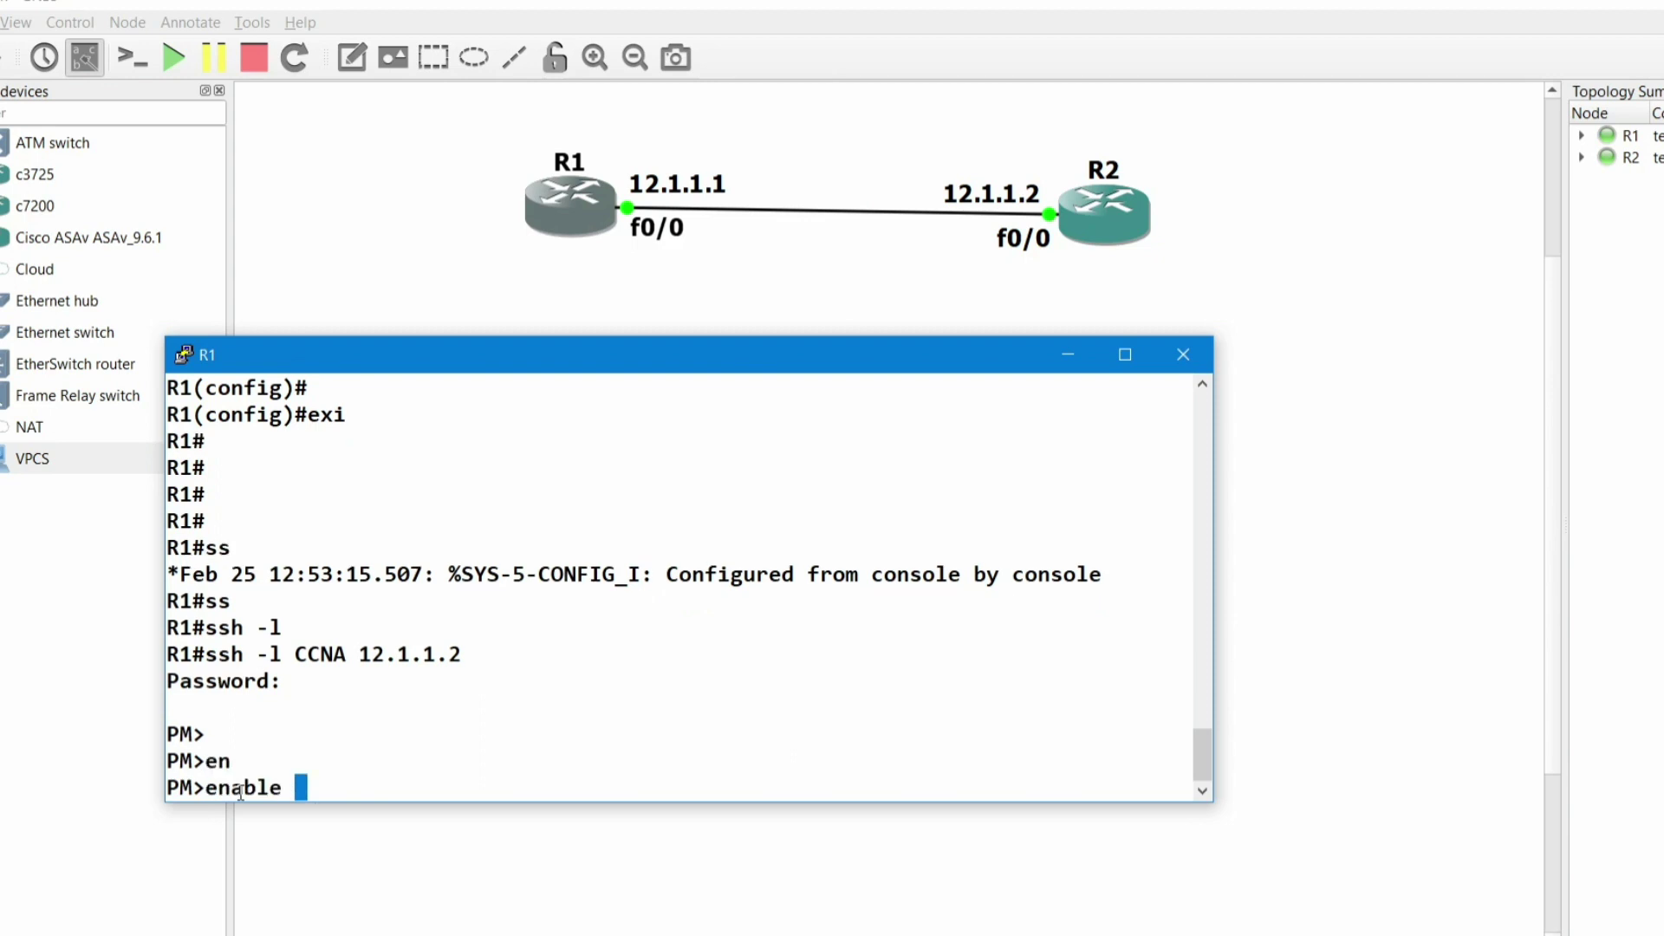
pyautogui.press('Return')
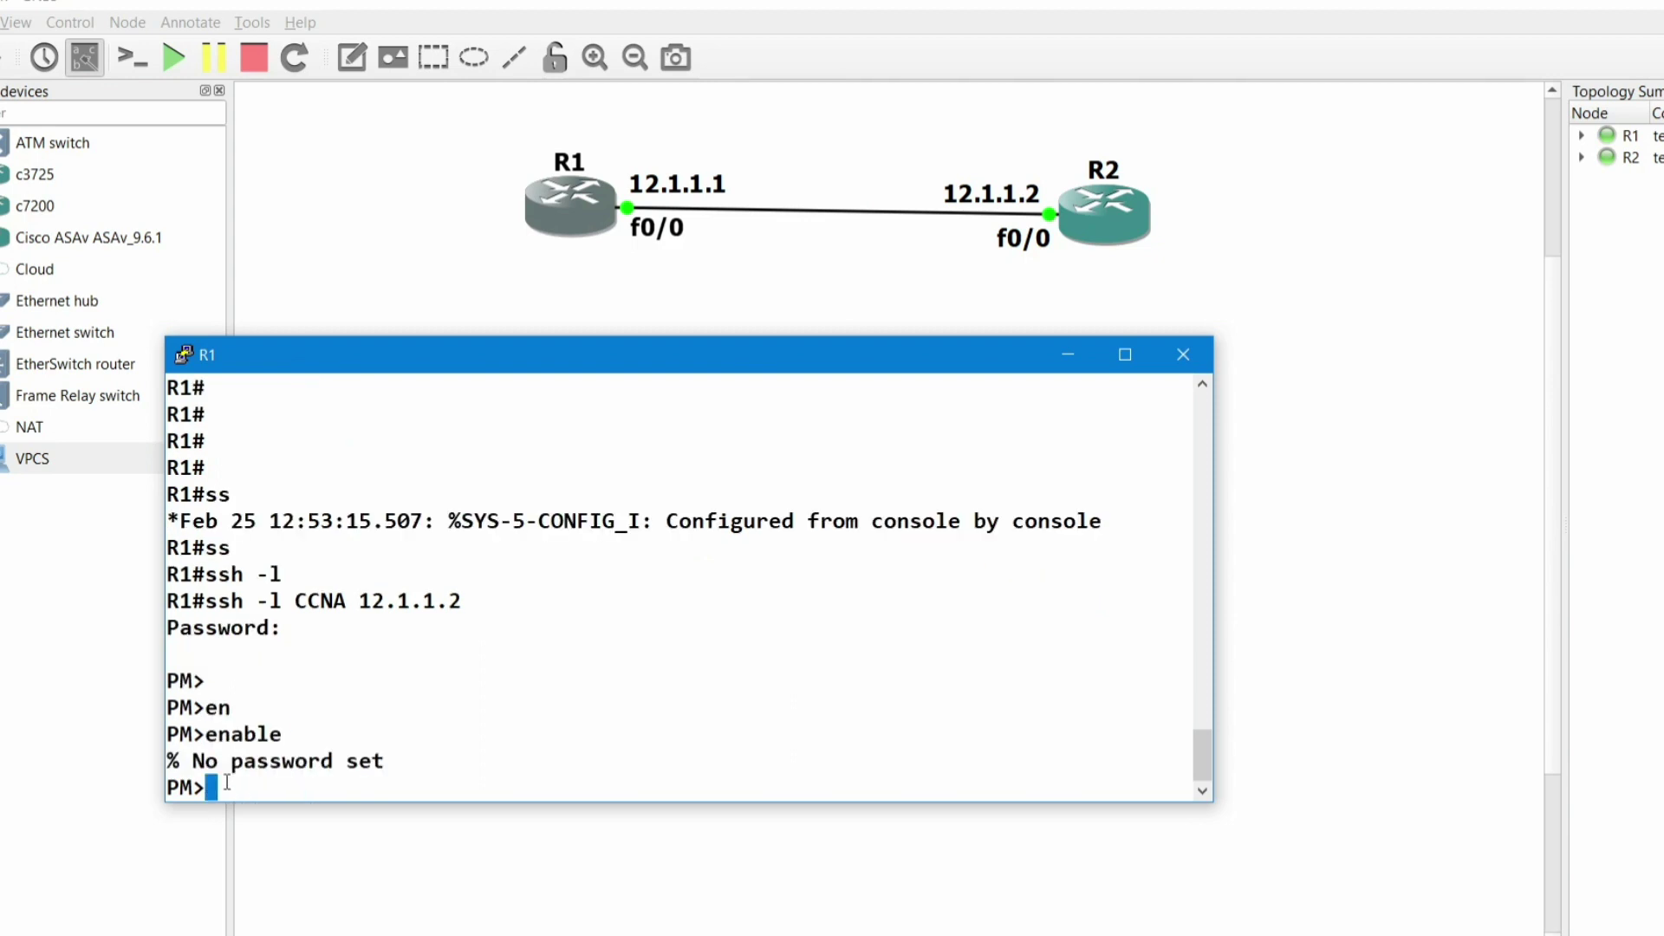
pyautogui.moveTo(181, 762); pyautogui.dragTo(386, 761)
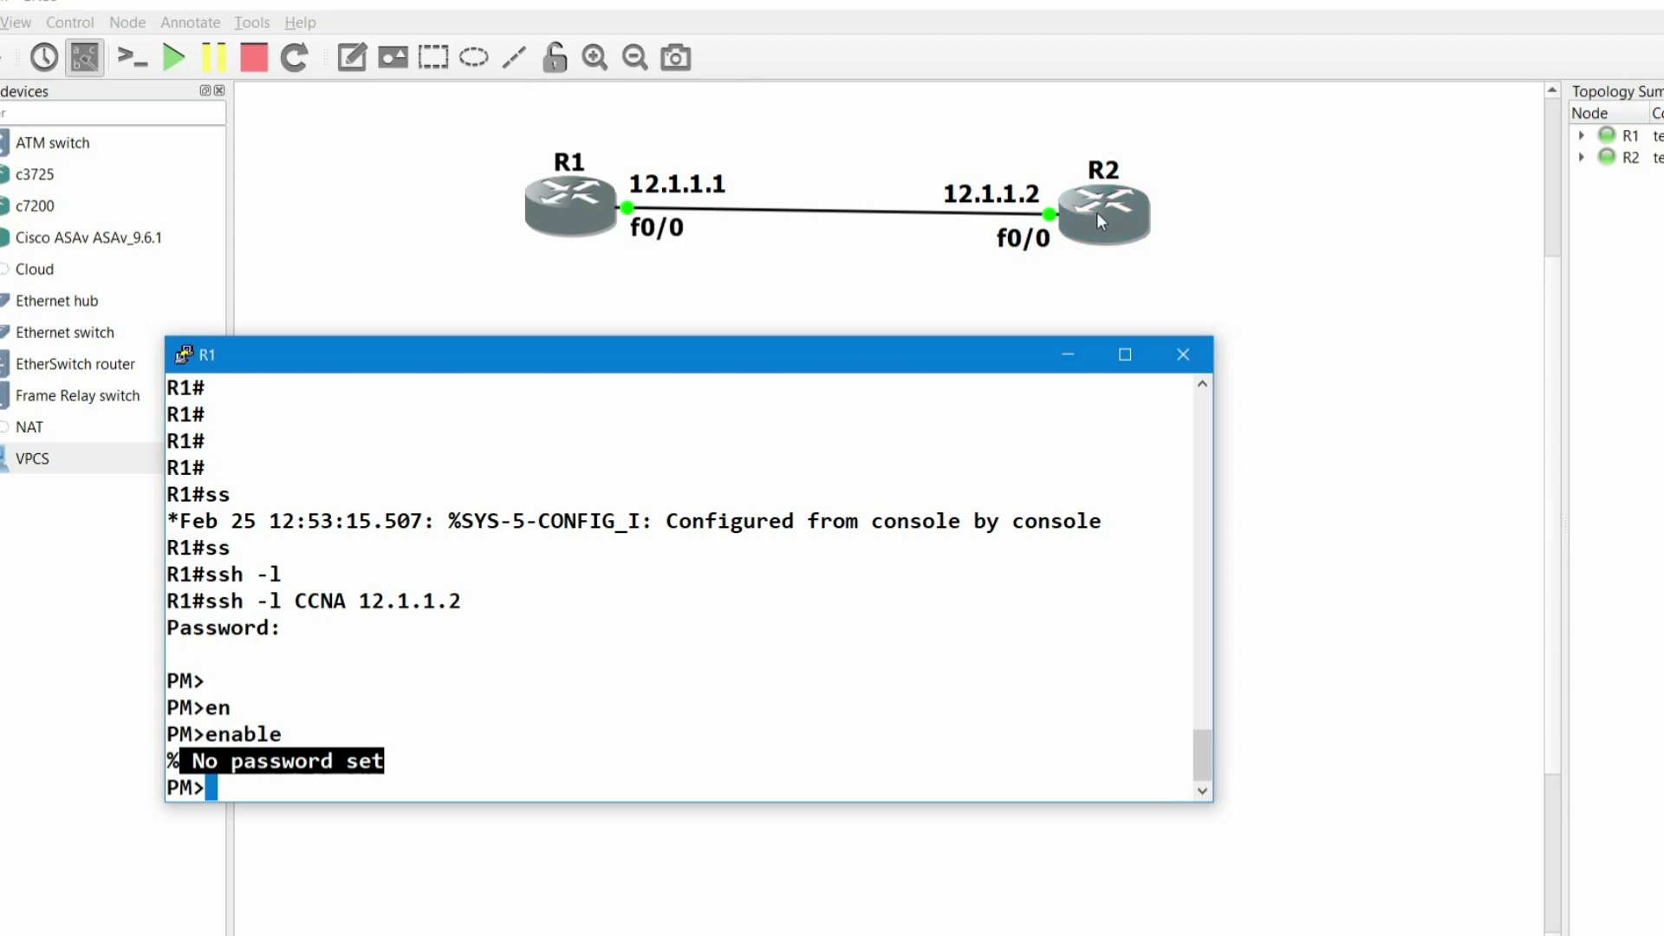
pyautogui.click(1097, 213)
pyautogui.doubleClick(1096, 211)
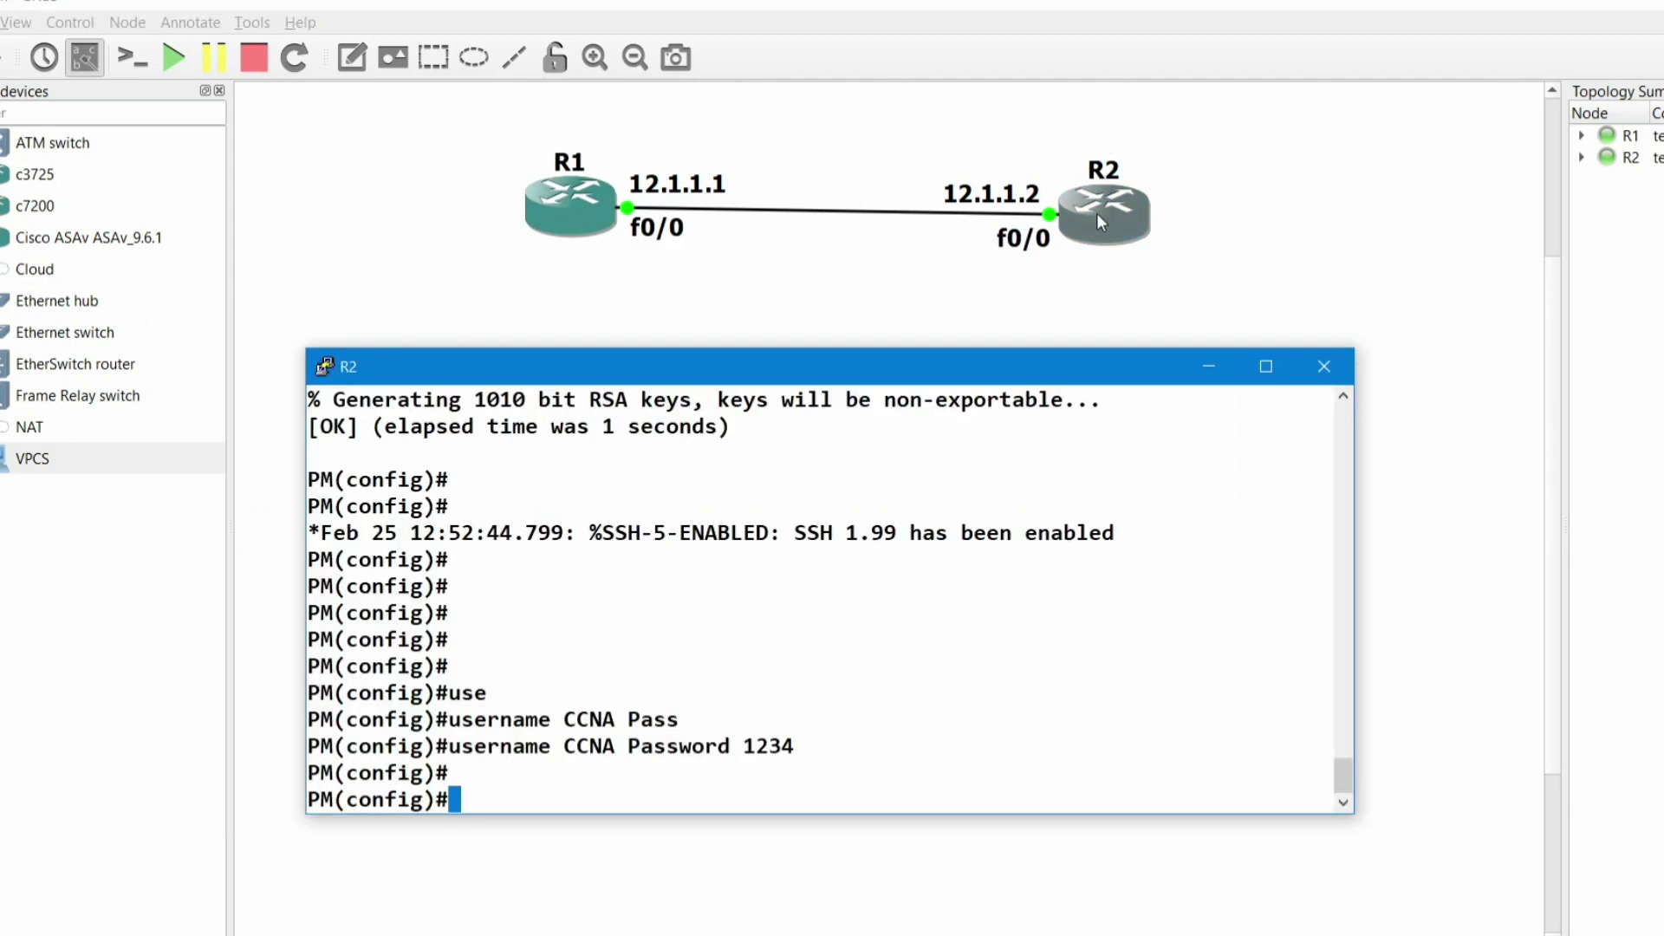
pyautogui.press('Return')
pyautogui.press('Return')
pyautogui.press('Return')
pyautogui.write('en')
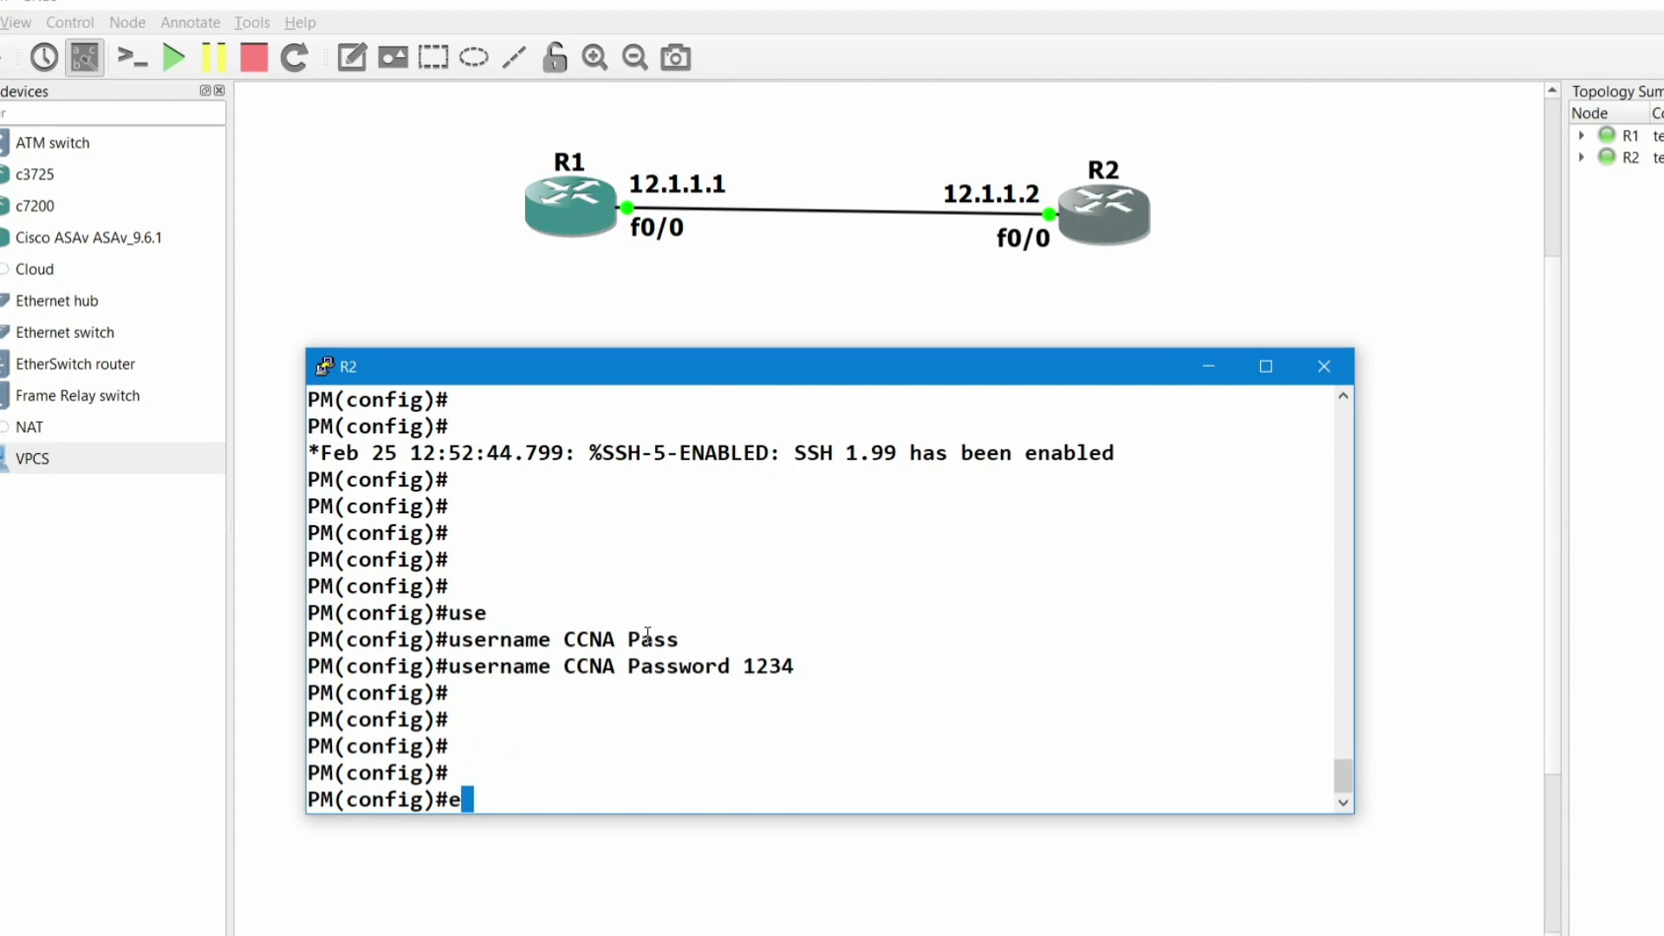
pyautogui.press('Tab')
pyautogui.write('a')
pyautogui.press('Tab')
pyautogui.write('pass')
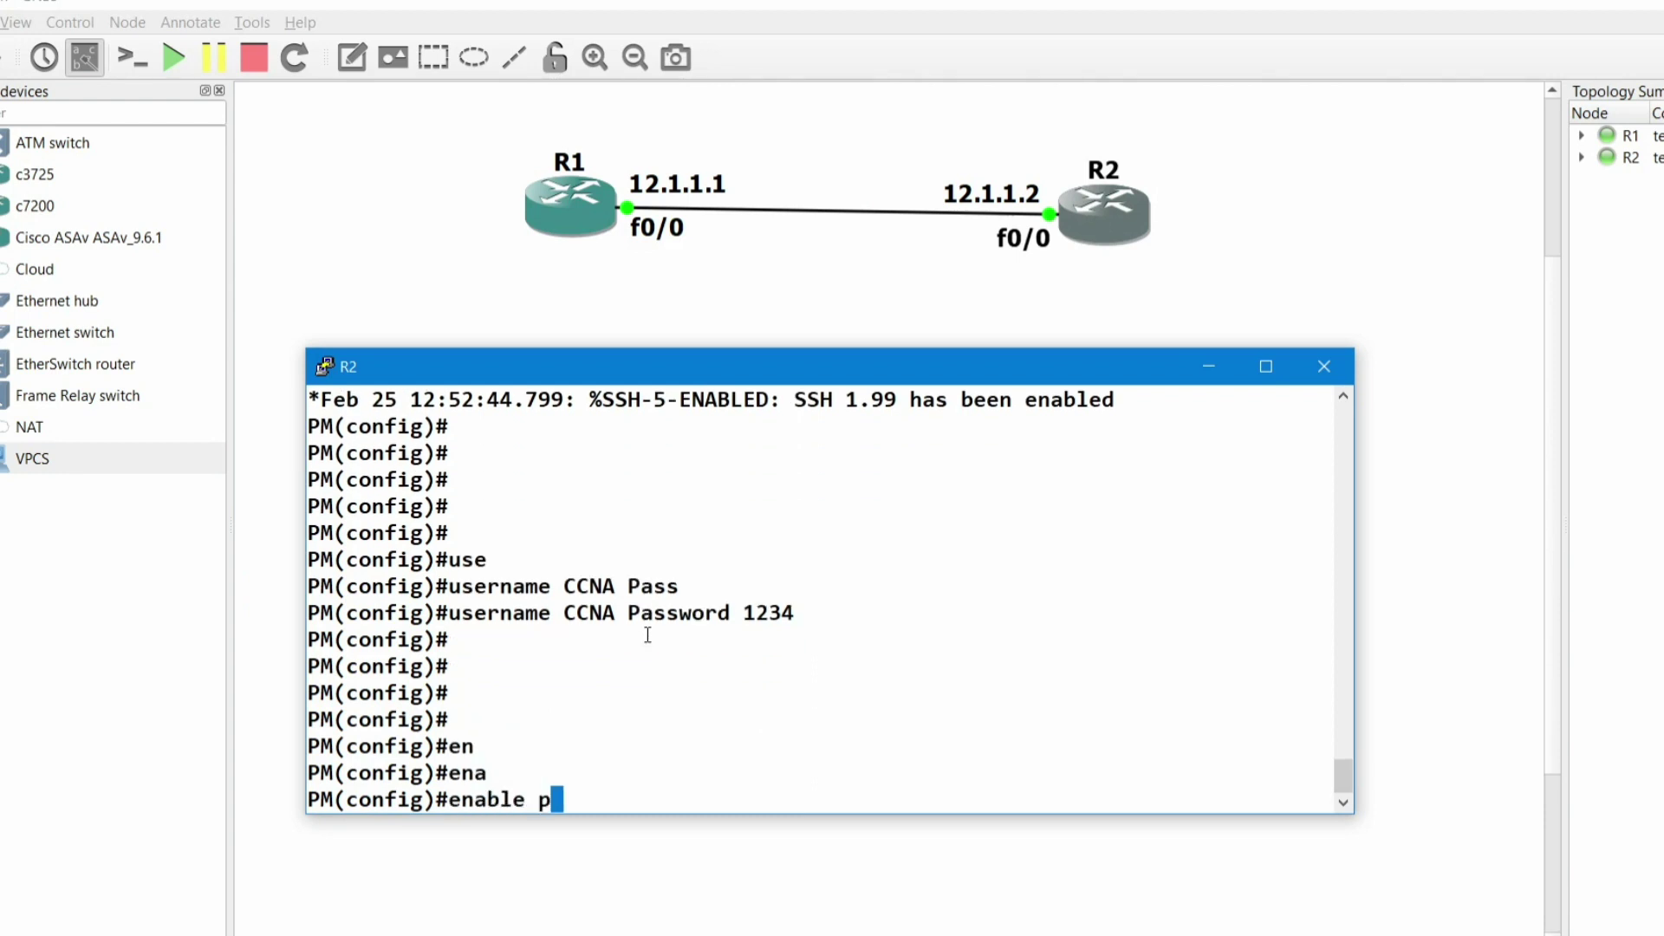
pyautogui.press('Tab')
pyautogui.write('123')
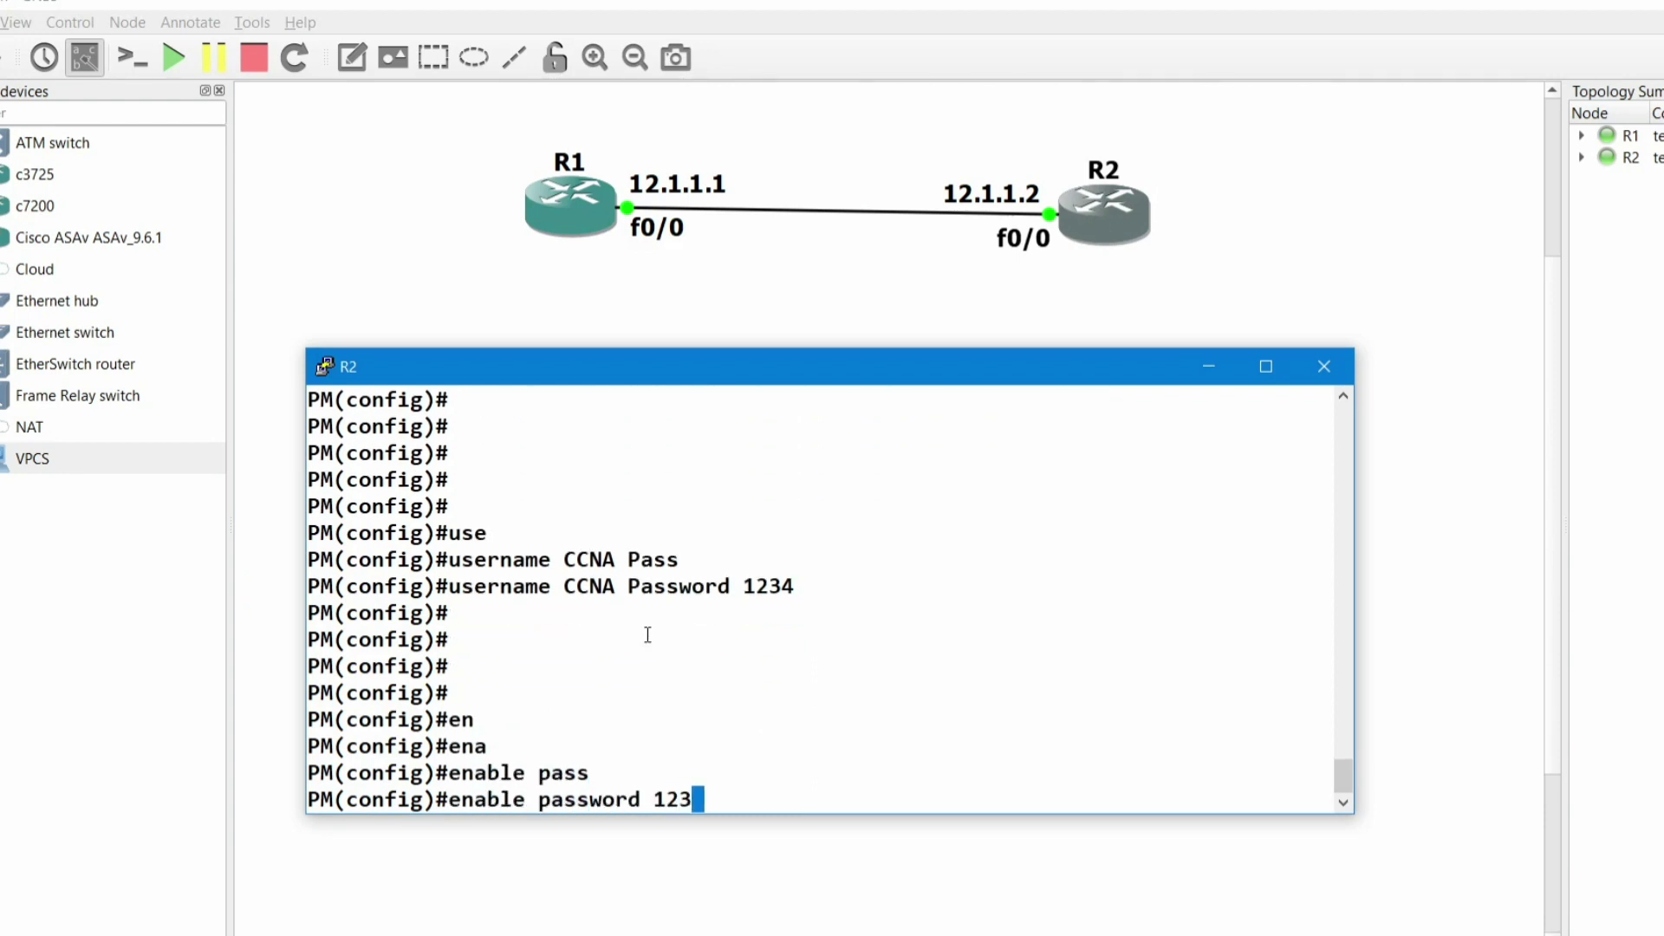
pyautogui.press('Return')
# - In R1's SSH session, enter privileged mode on PM using the new enable password
pyautogui.click(559, 205)
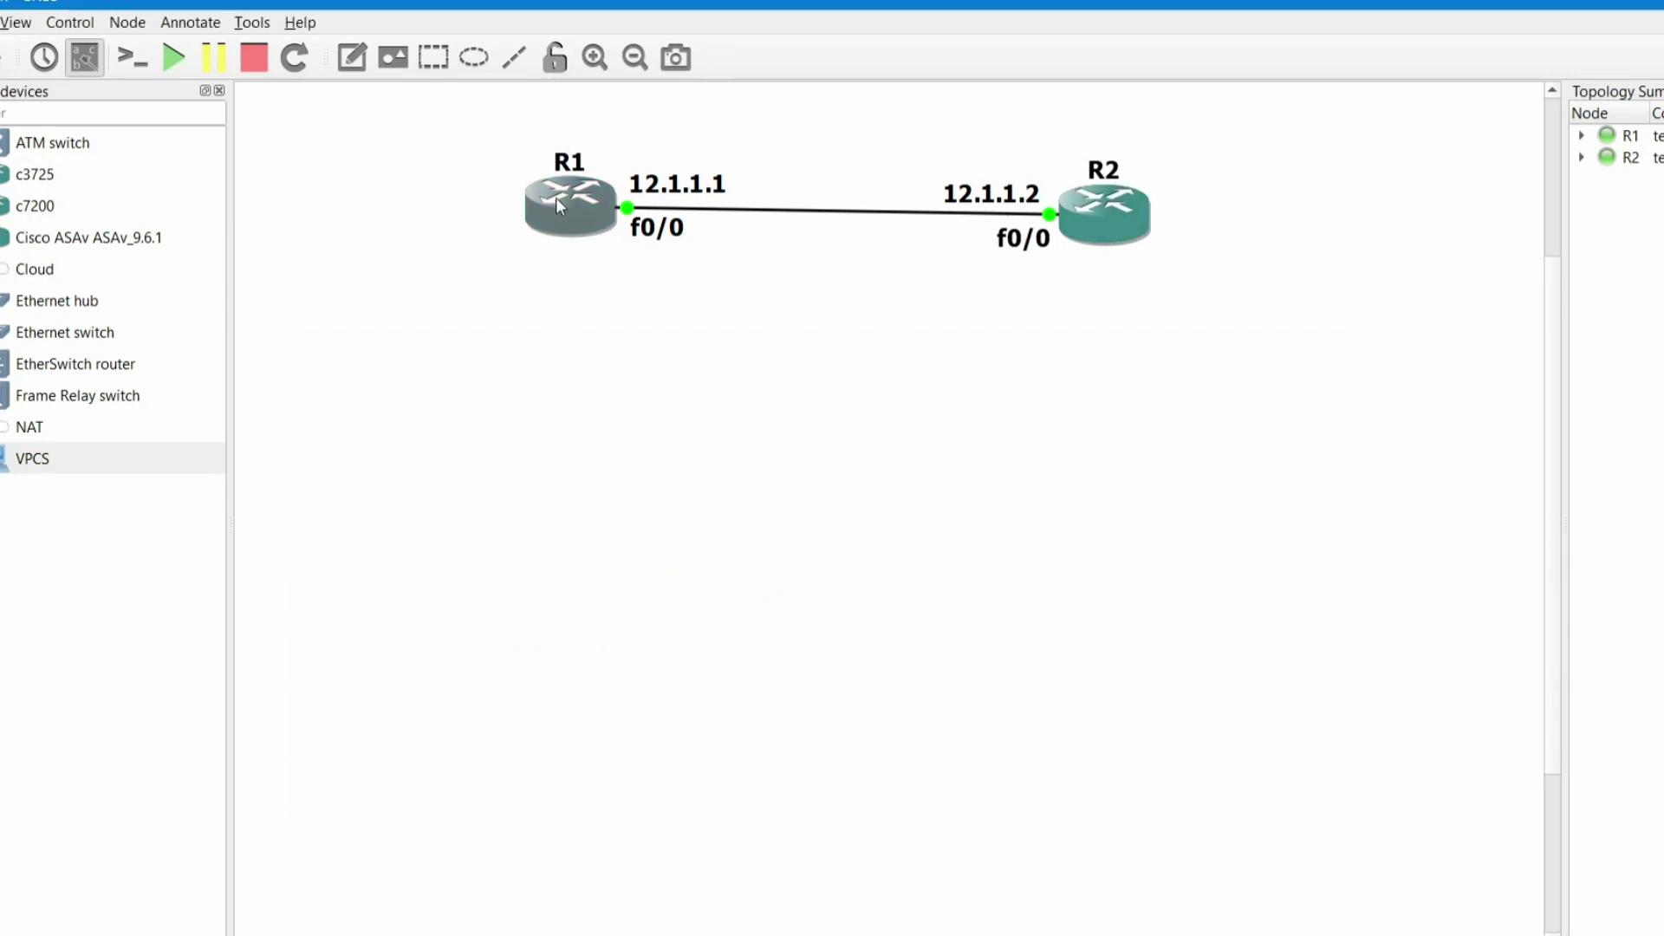
pyautogui.doubleClick(555, 196)
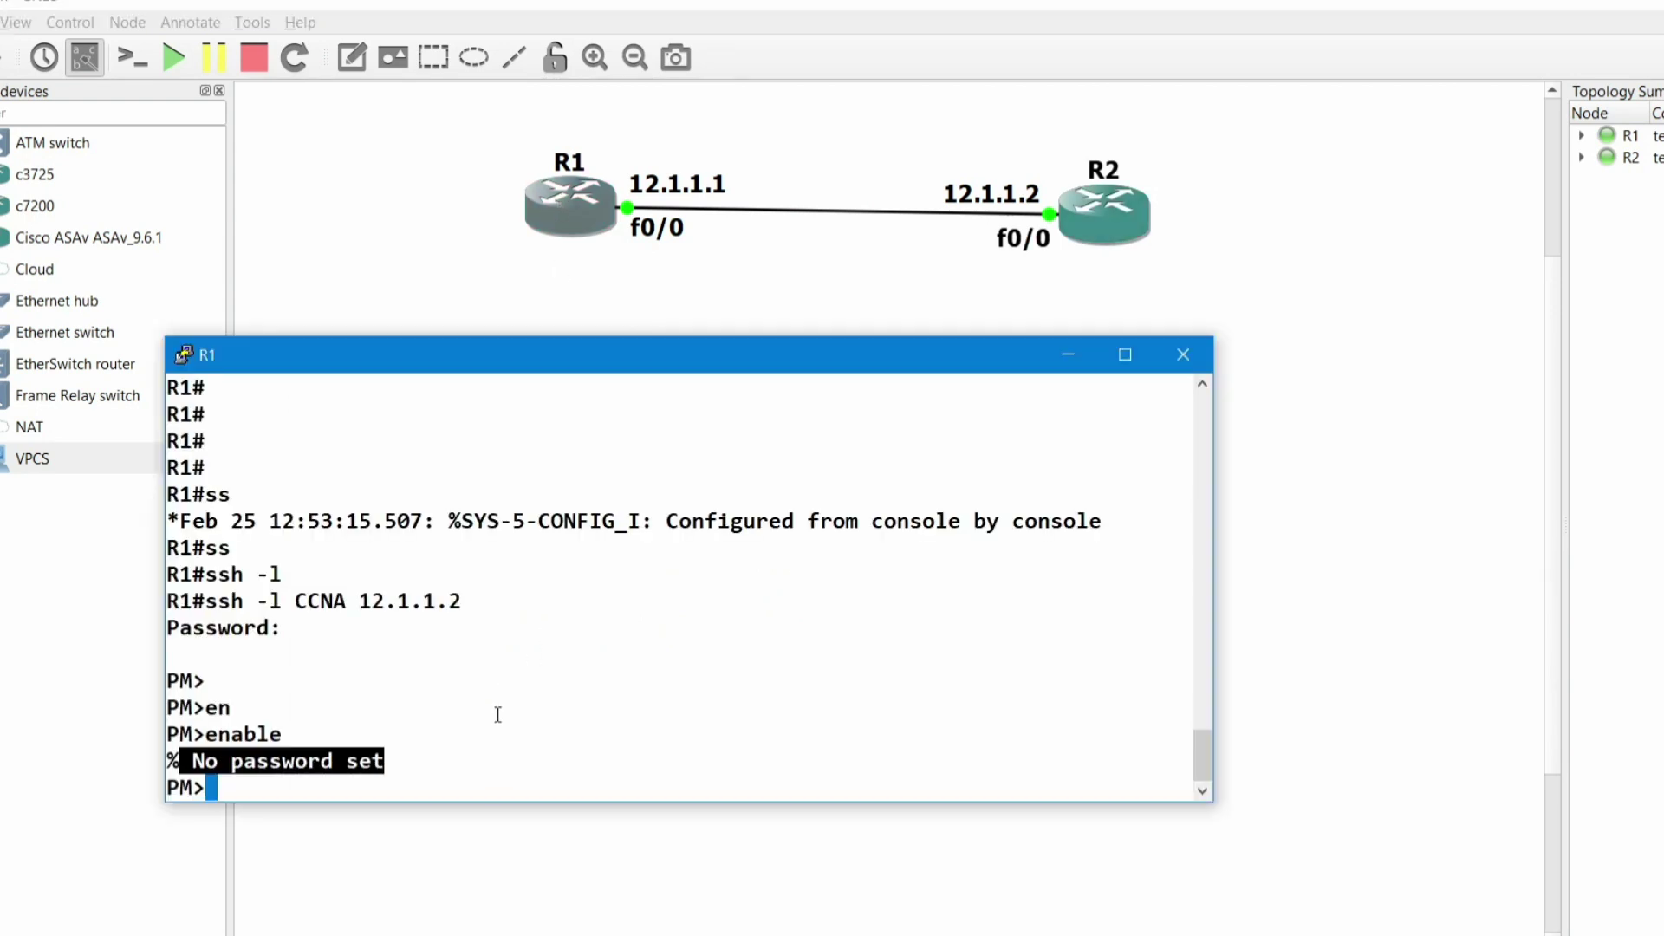
pyautogui.press('Return')
pyautogui.press('Return')
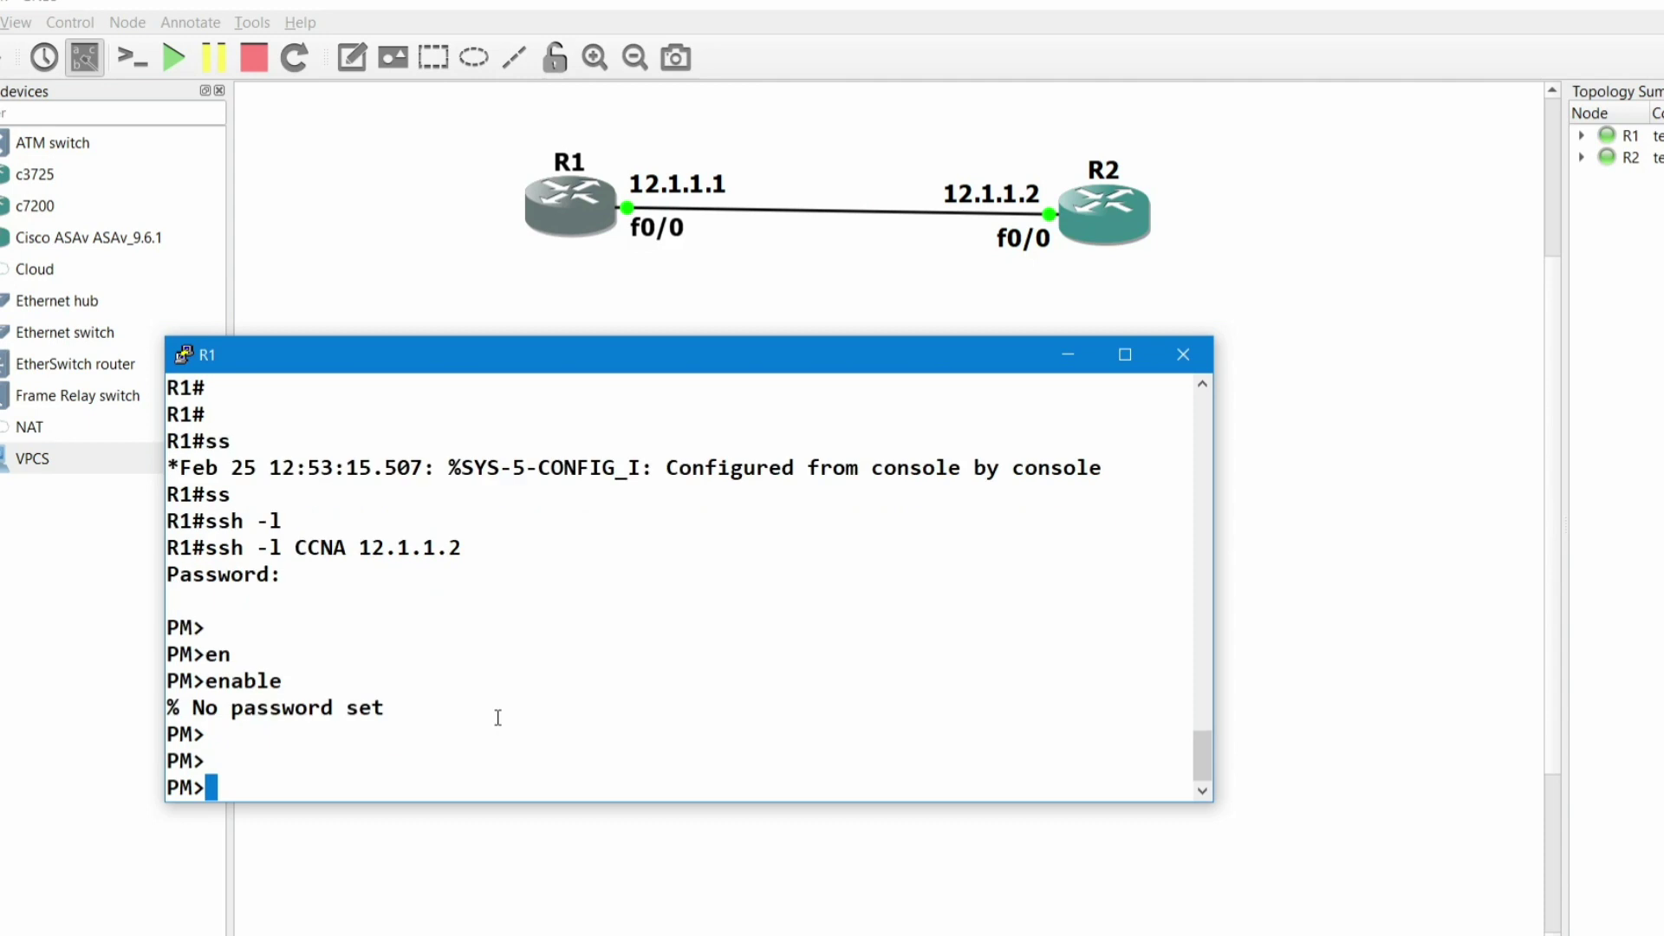
pyautogui.write('enable')
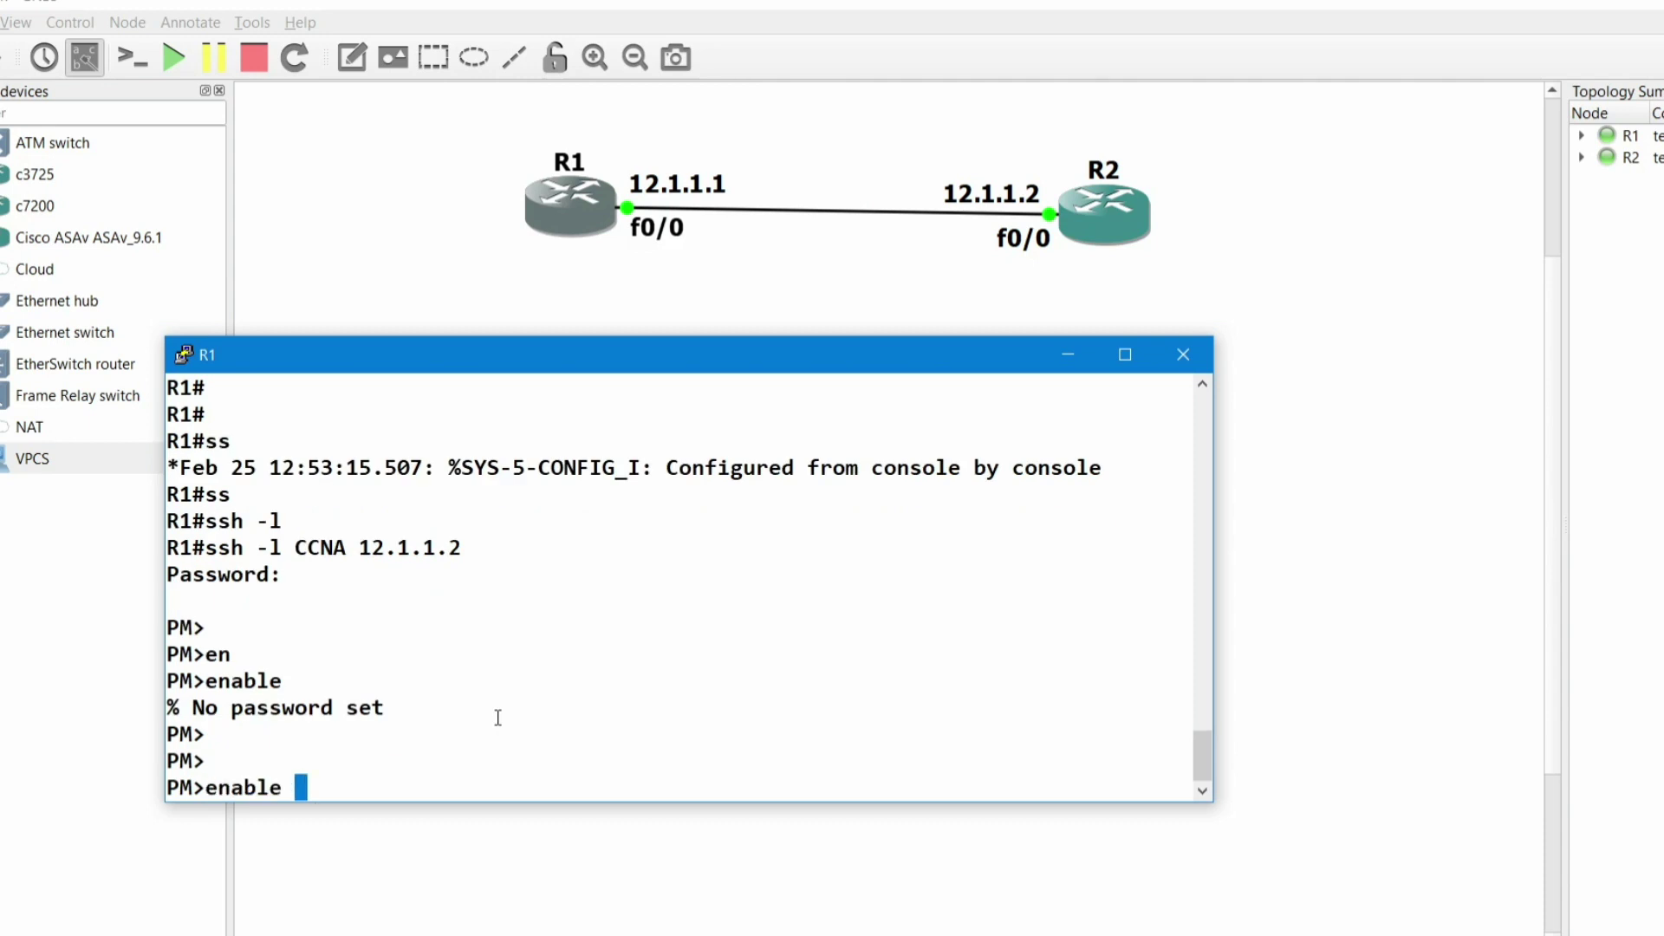
pyautogui.press('Return')
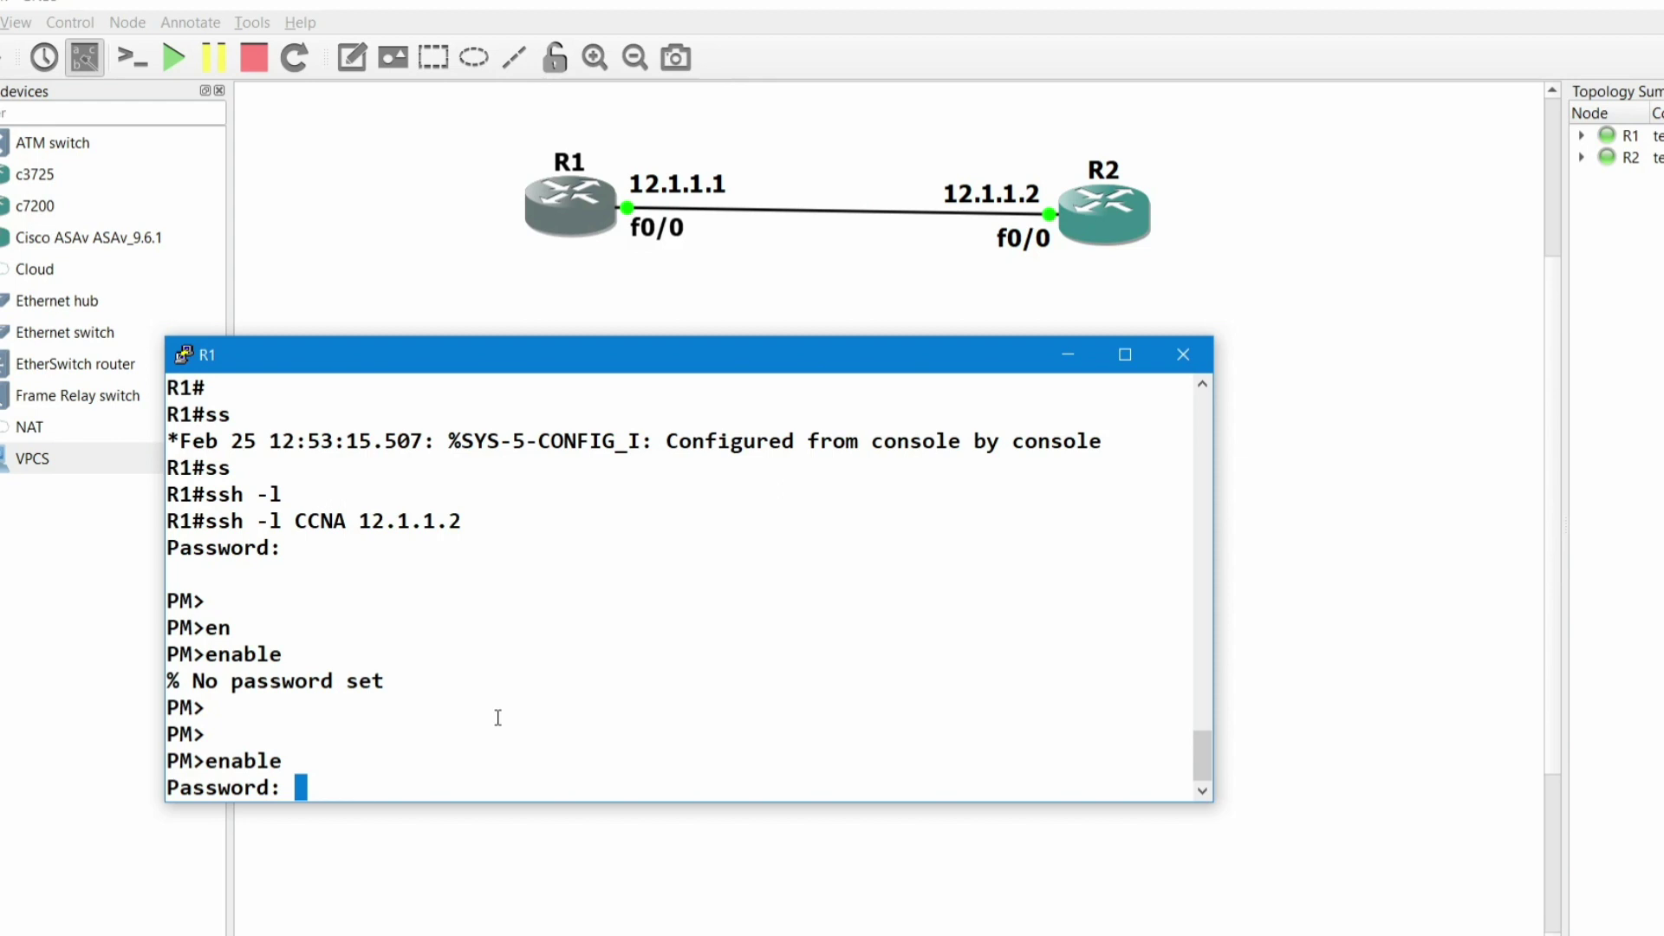
pyautogui.press('Return')
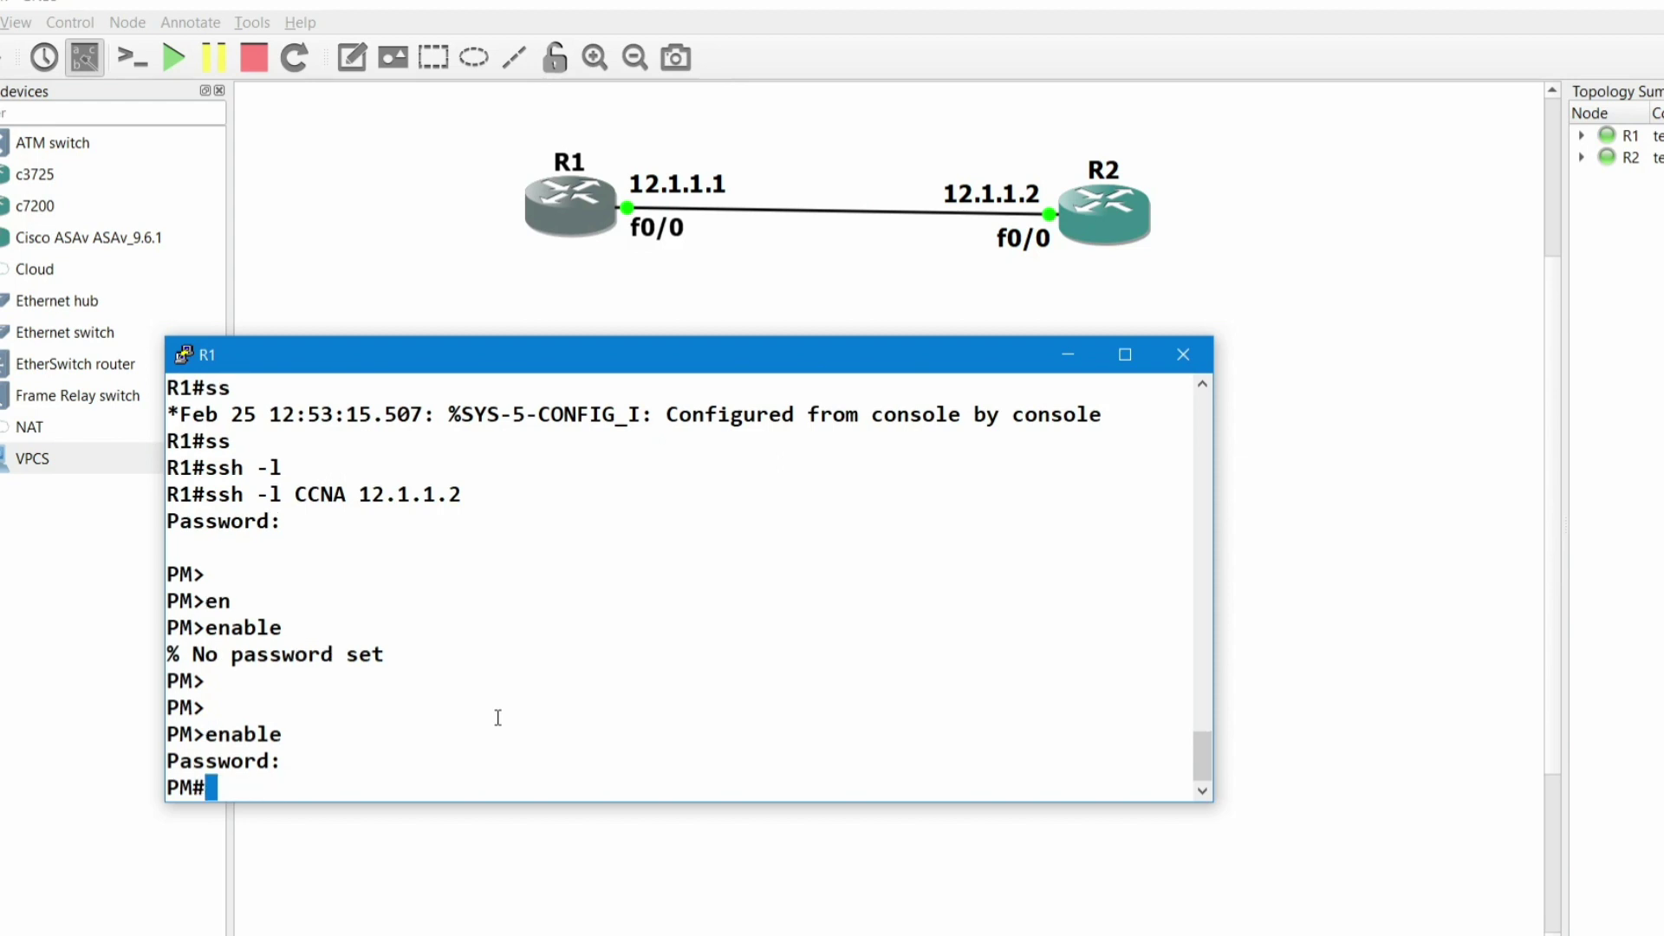
pyautogui.press('Return')
pyautogui.press('Return')
pyautogui.press('Return')
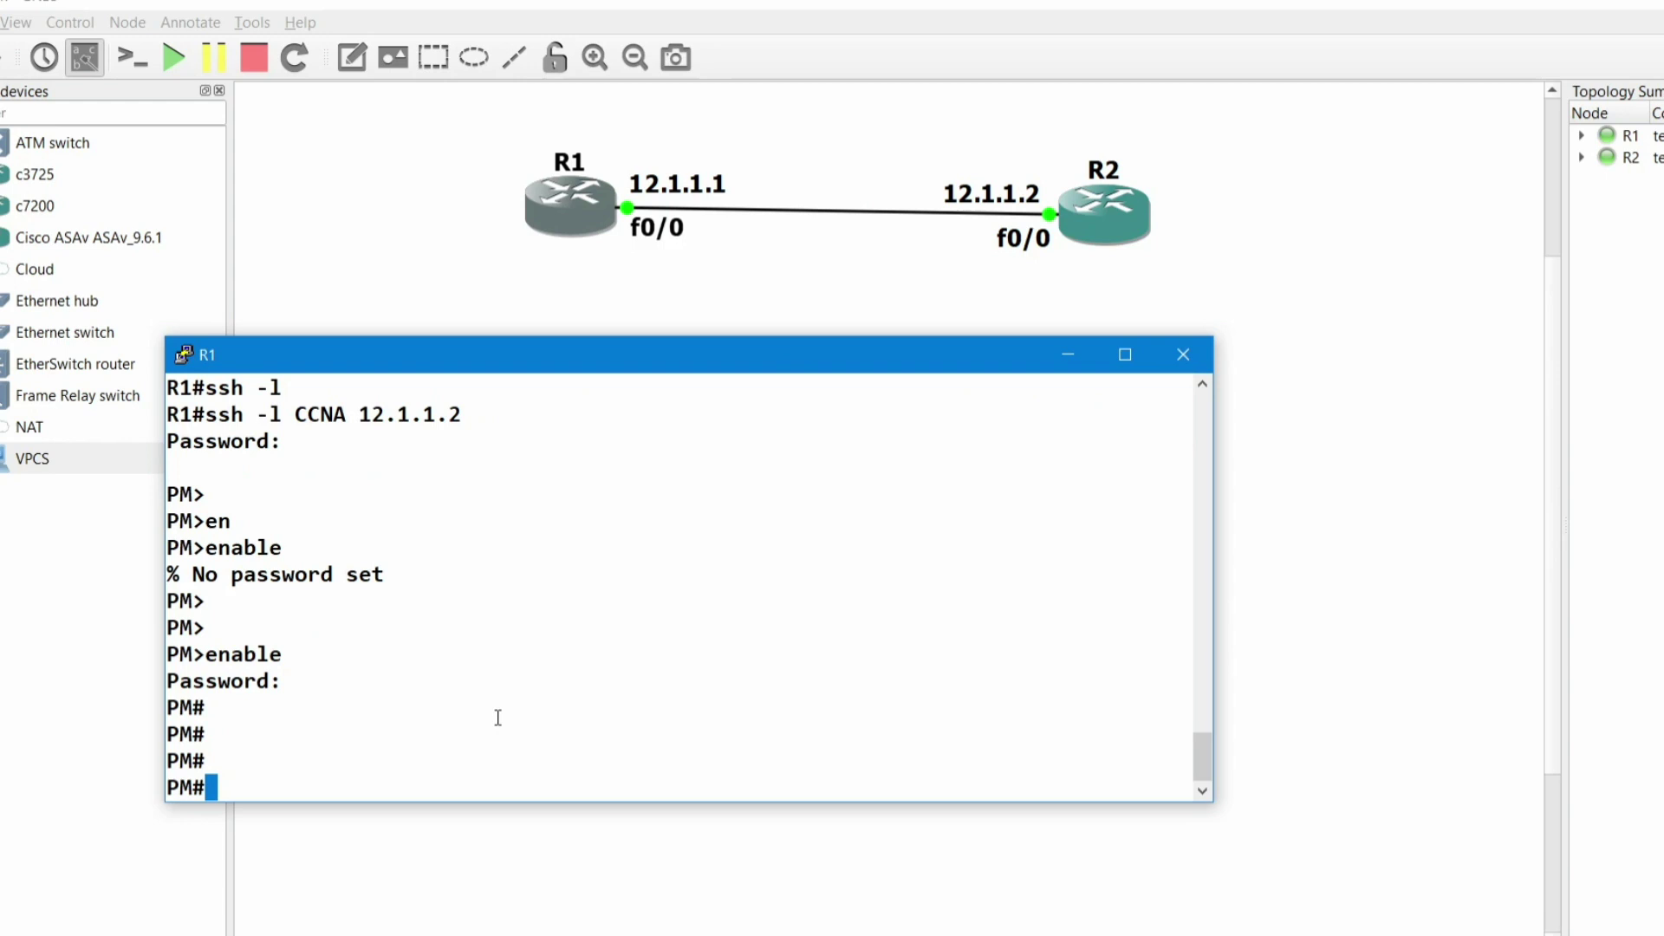
# - Run show running-config on PM over the SSH session
pyautogui.write('sh')
pyautogui.press('Tab')
pyautogui.write('ru')
pyautogui.press('Tab')
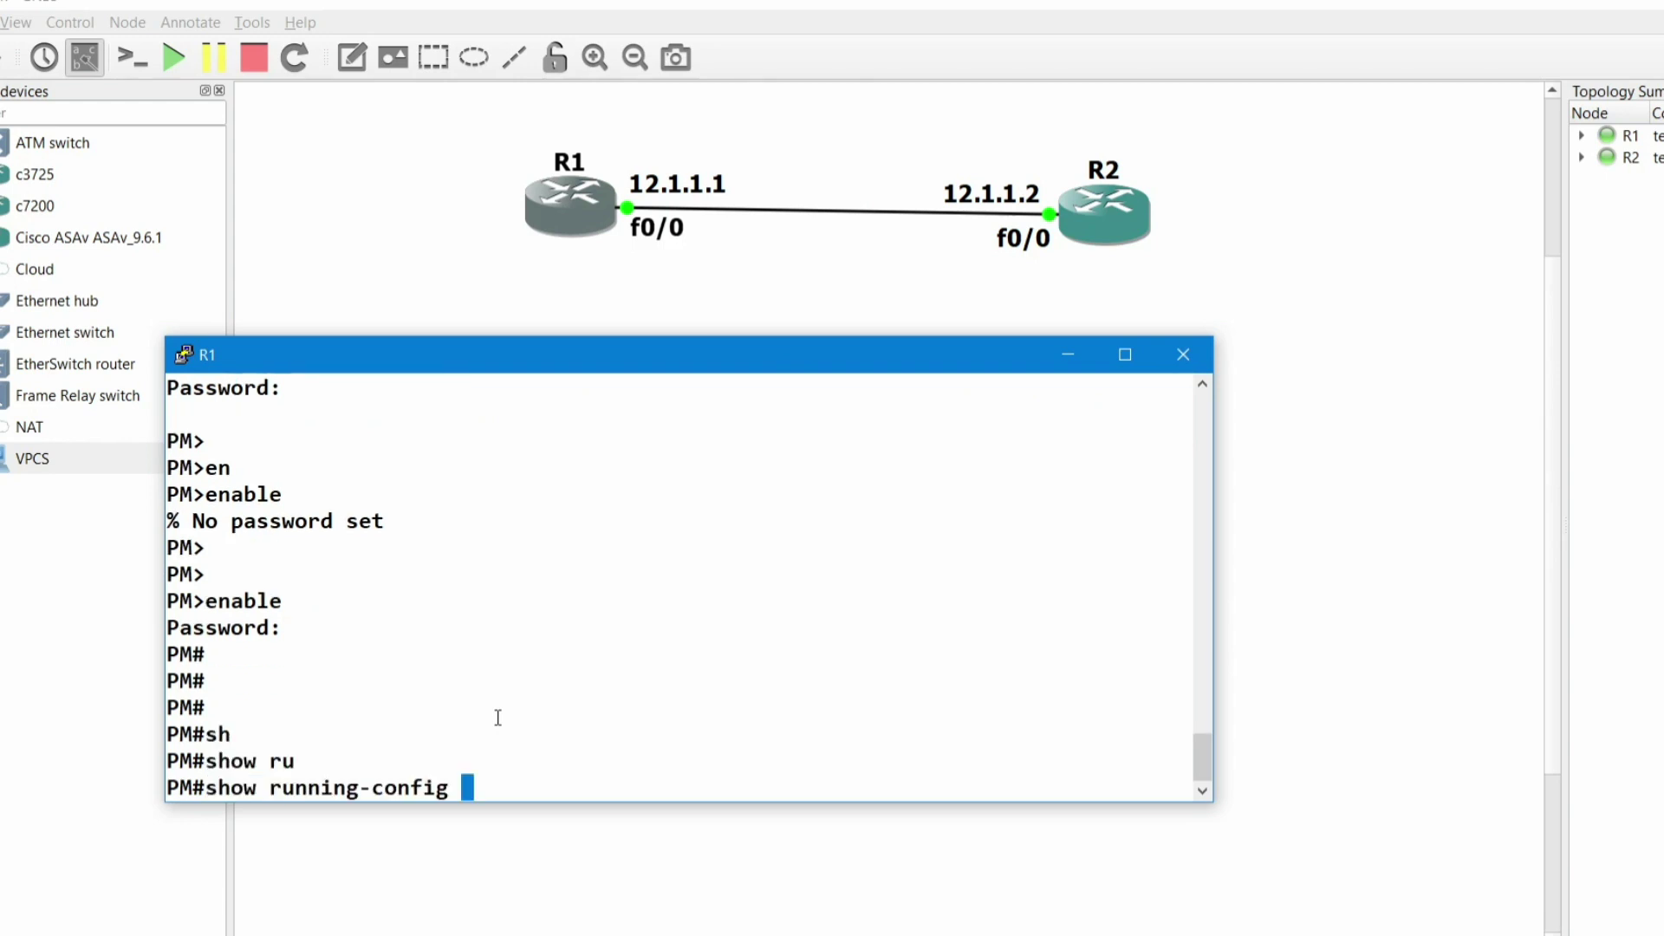
pyautogui.press('Return')
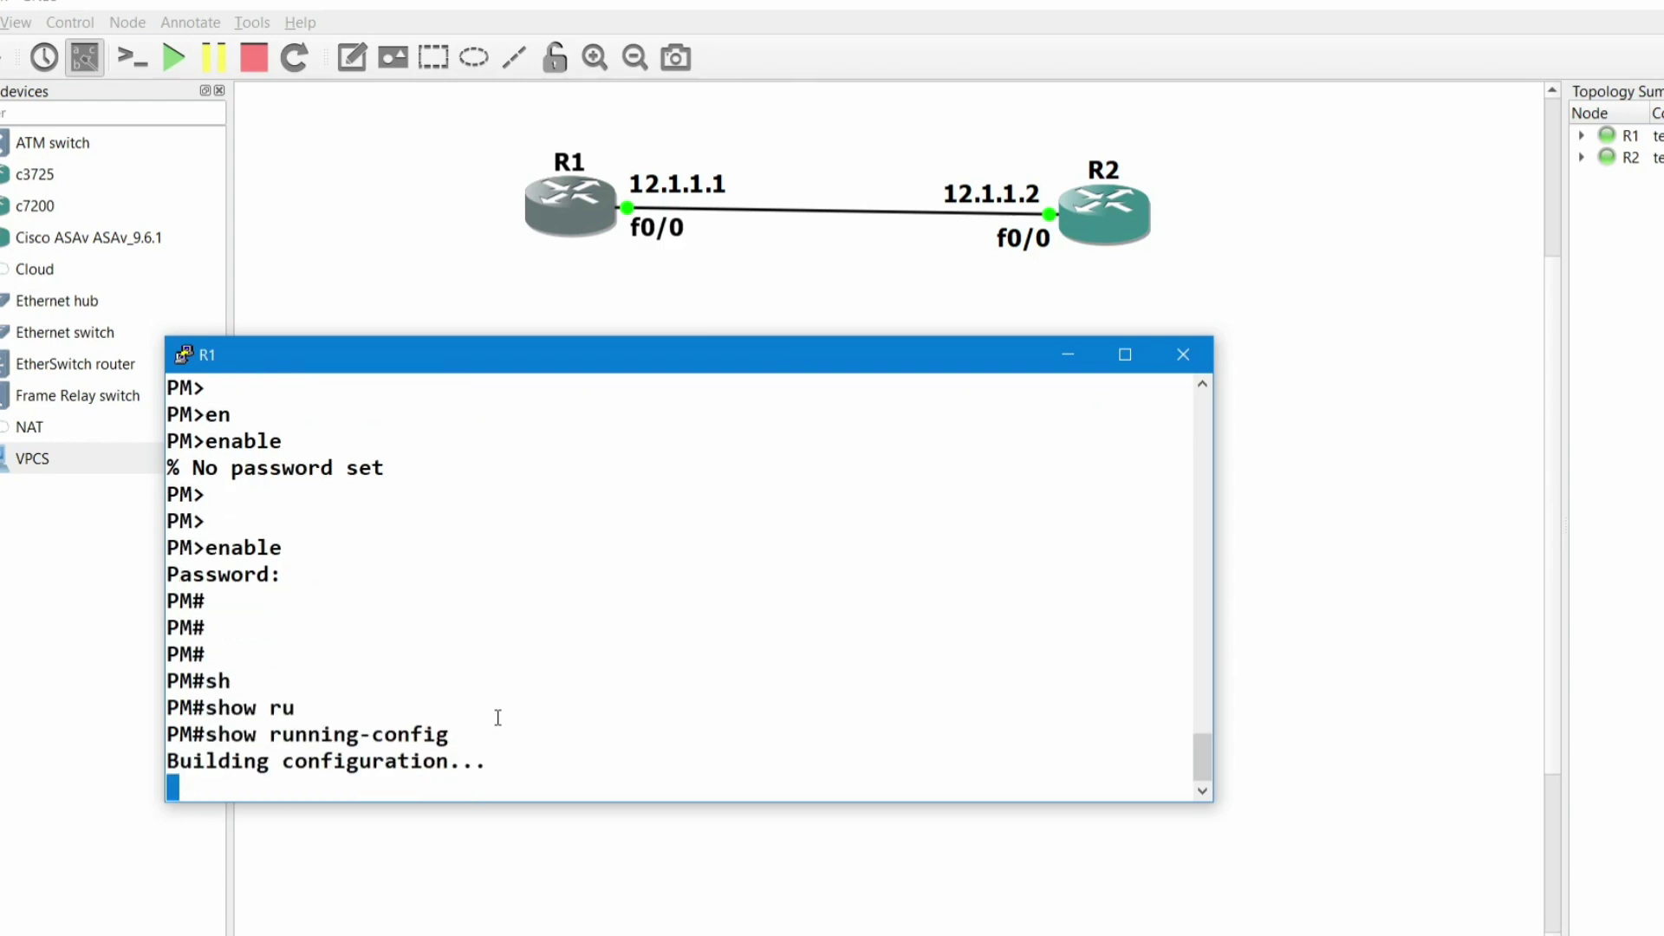